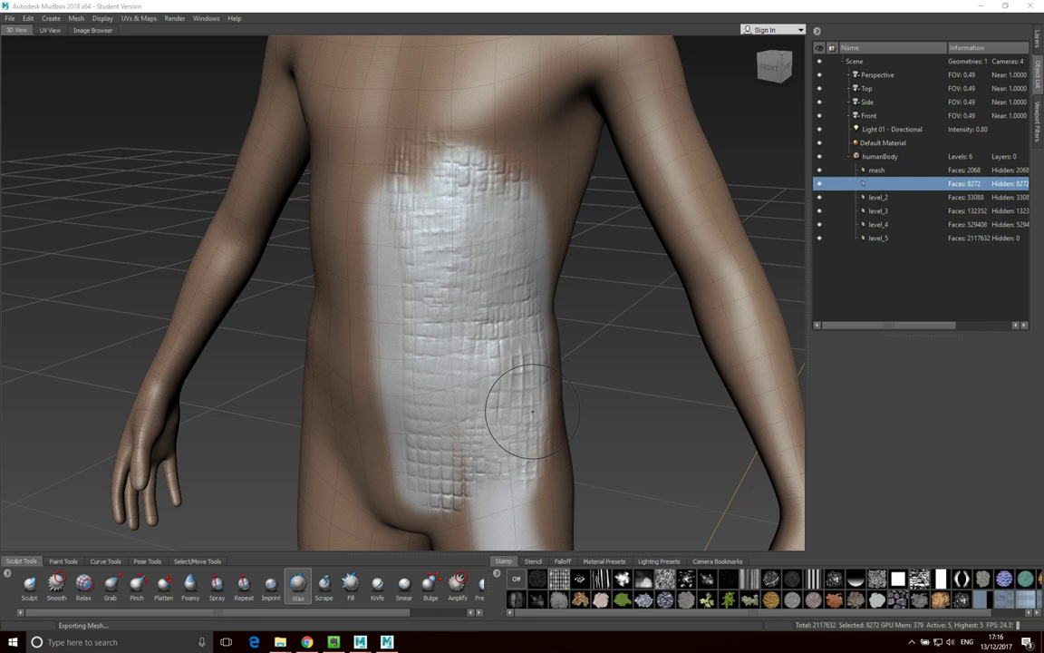
scroll(443, 252, "down", 5)
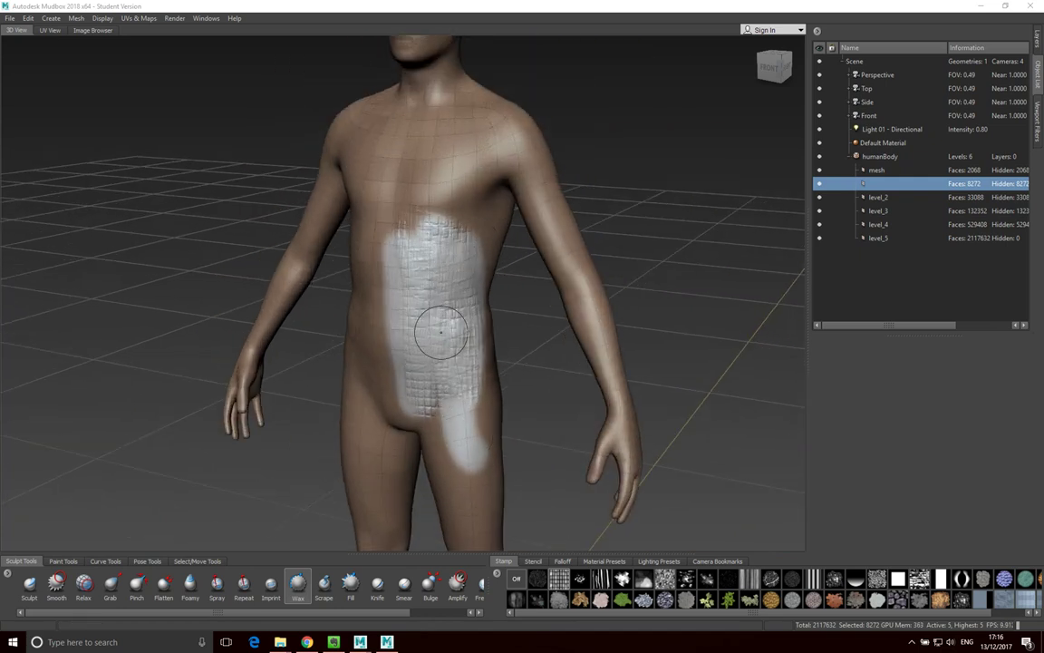
scroll(455, 419, "up", 2)
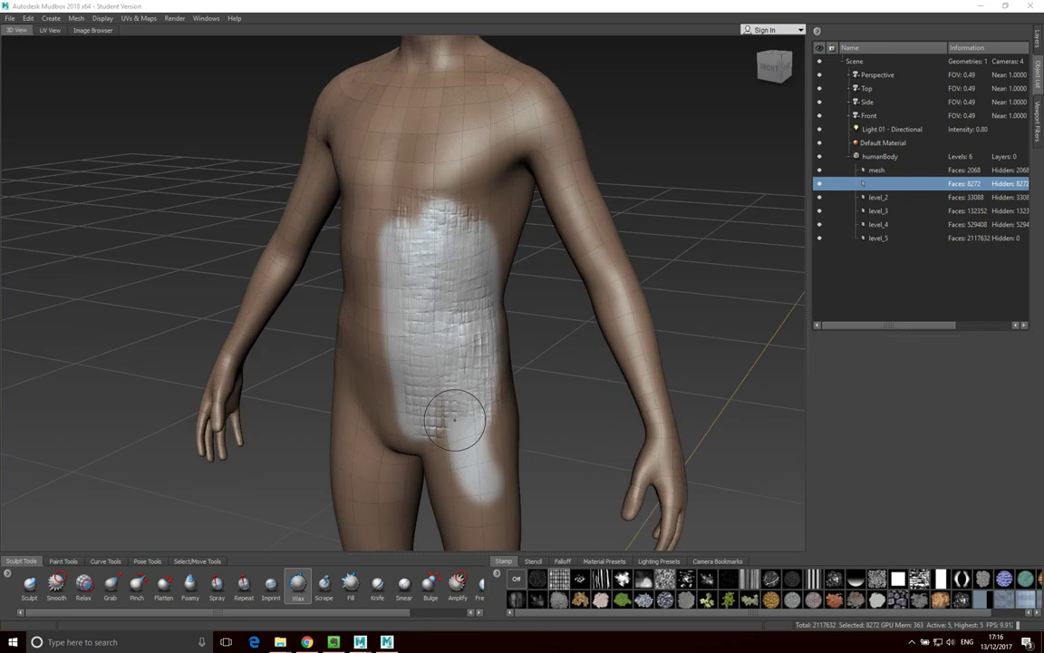
scroll(444, 415, "up", 3)
scroll(436, 436, "down", 3)
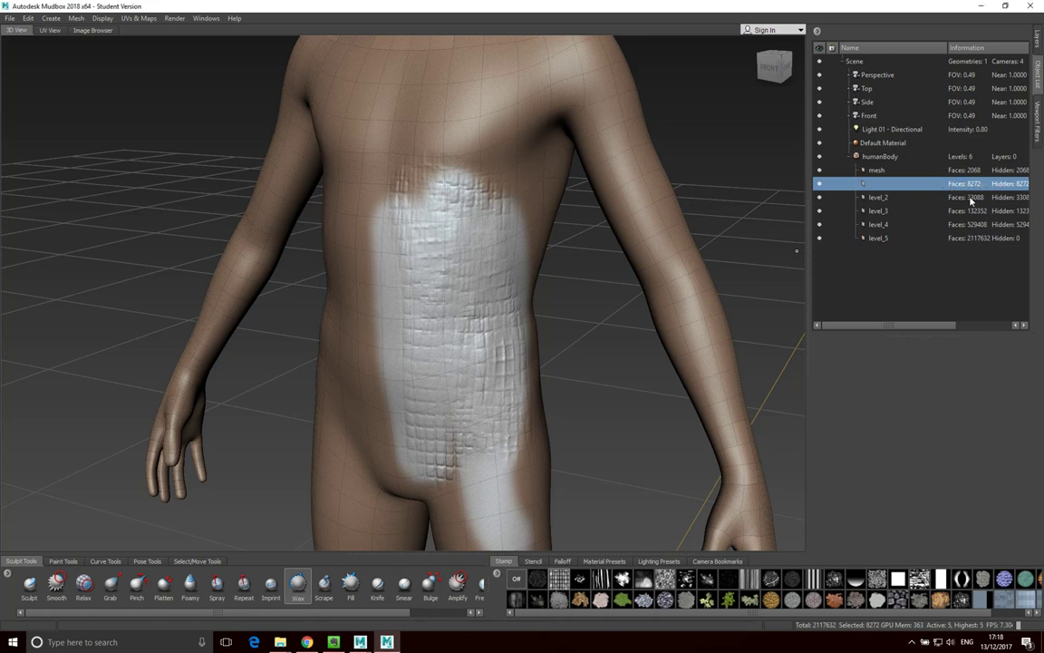
- Export the humanBody level 1 mesh (8272 faces) as mudboxDemo.fbx in C:\Demo, replacing the existing file
left_click(966, 194)
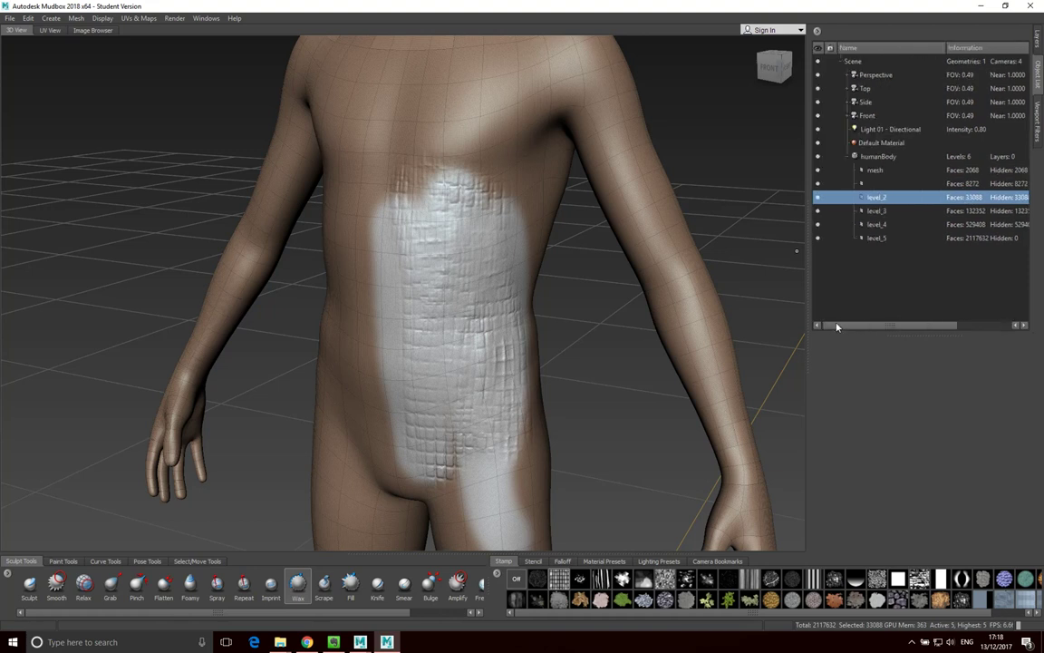
left_click(878, 182)
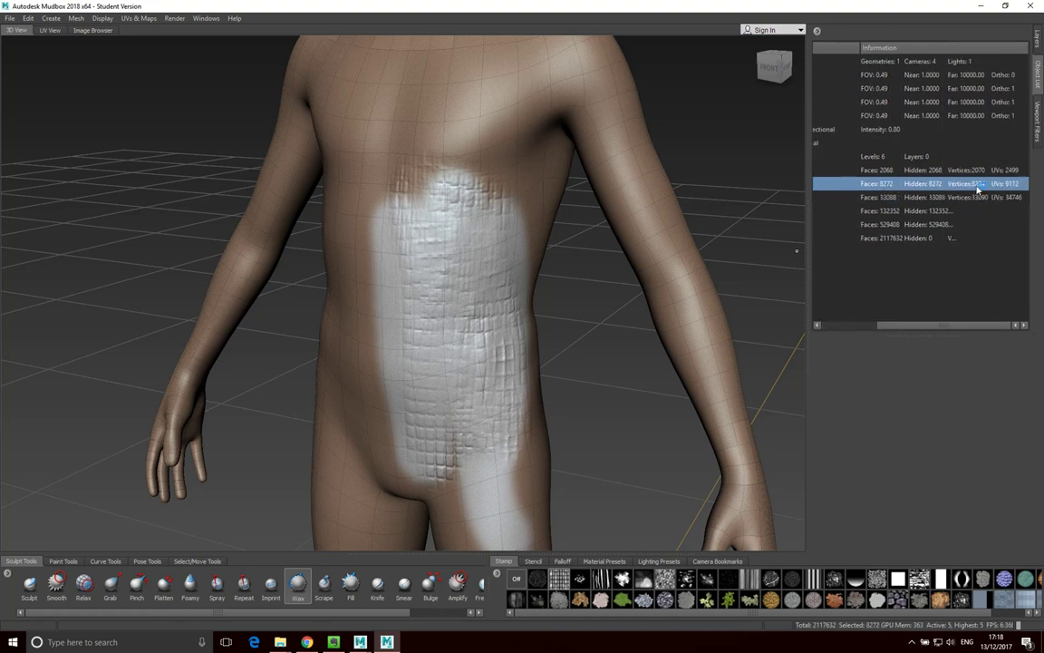
left_click(10, 18)
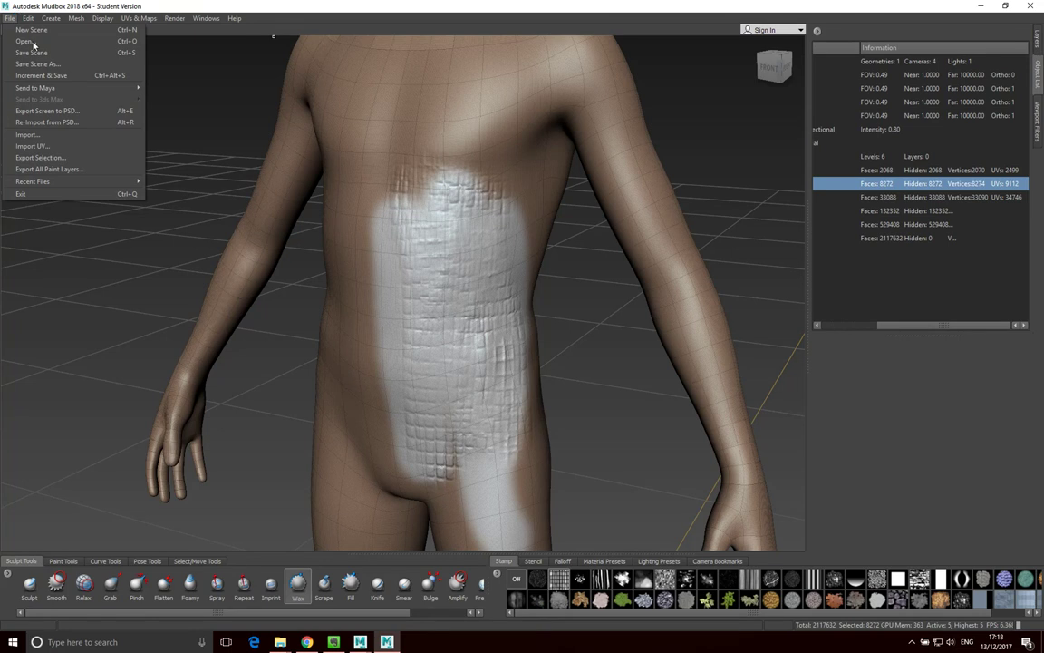
left_click(52, 158)
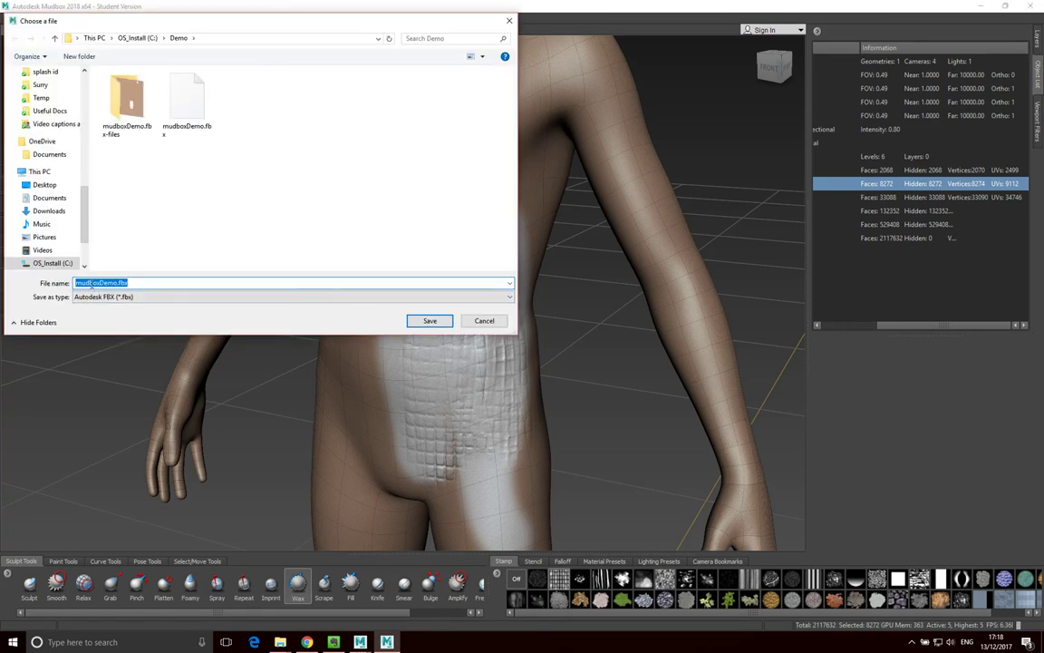
left_click(432, 322)
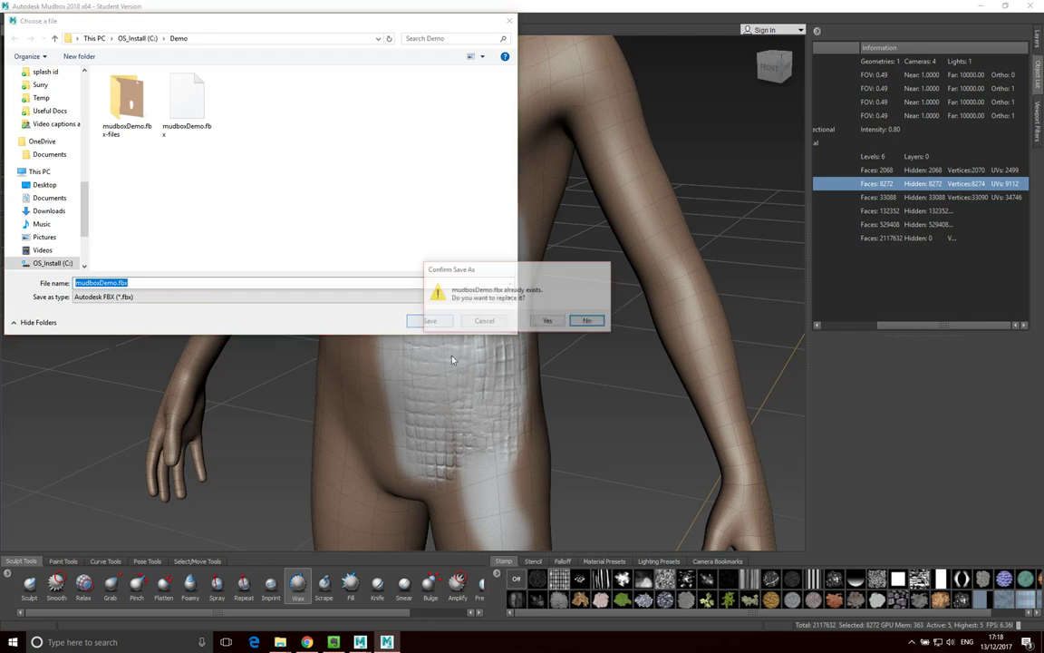
left_click(548, 322)
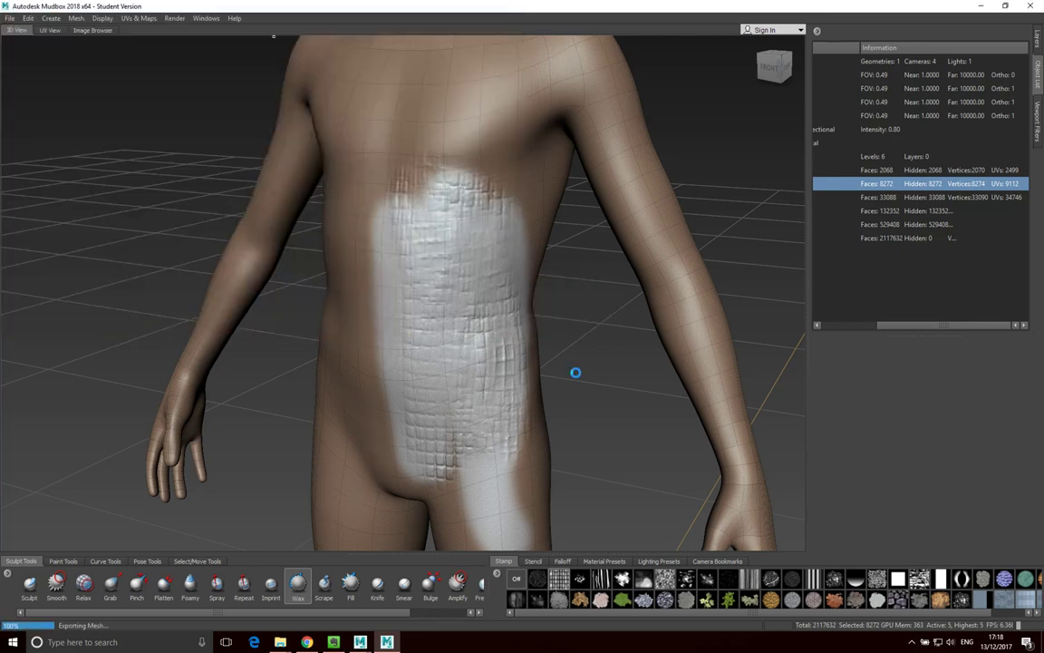
- Switch to Maya and import mudboxDemo.fbx from C:\Demo into the empty scene
left_click(362, 643)
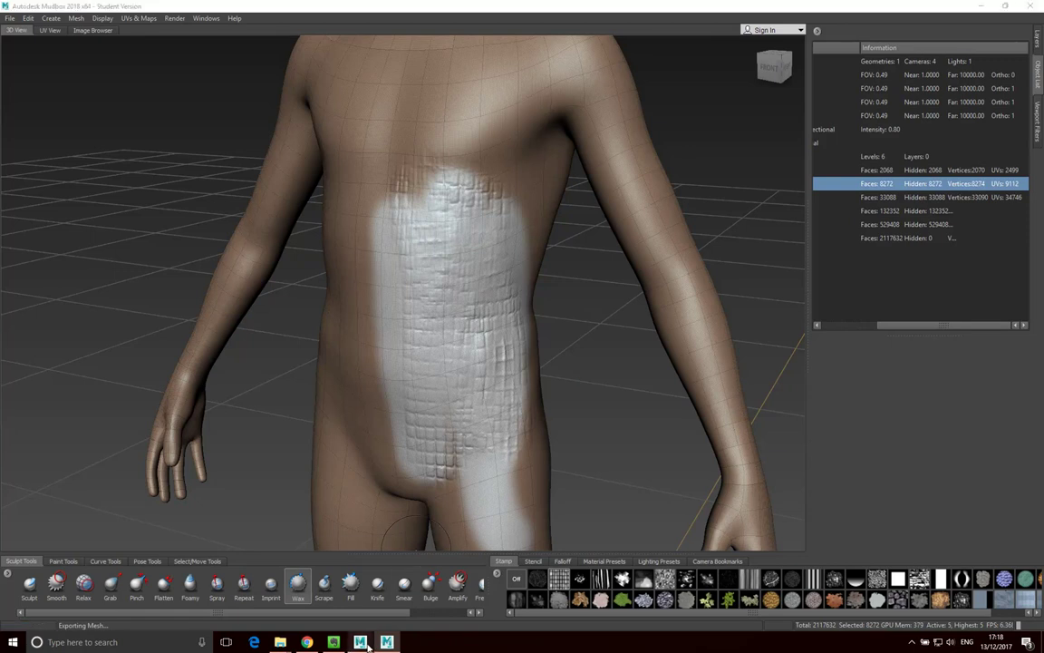
left_click(374, 562)
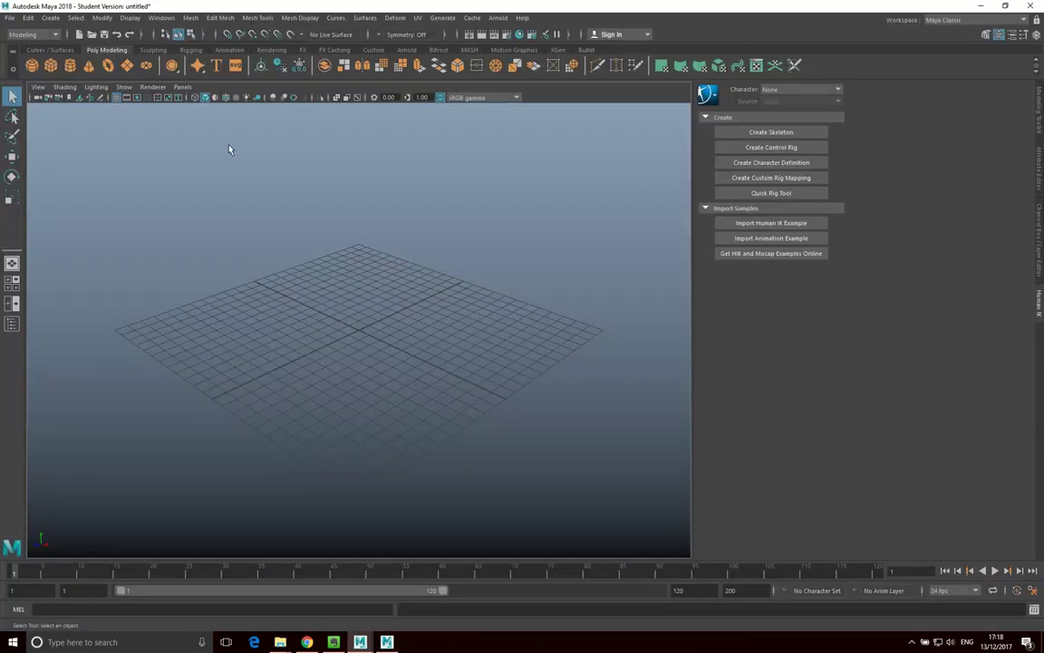
left_click(11, 18)
left_click(259, 234)
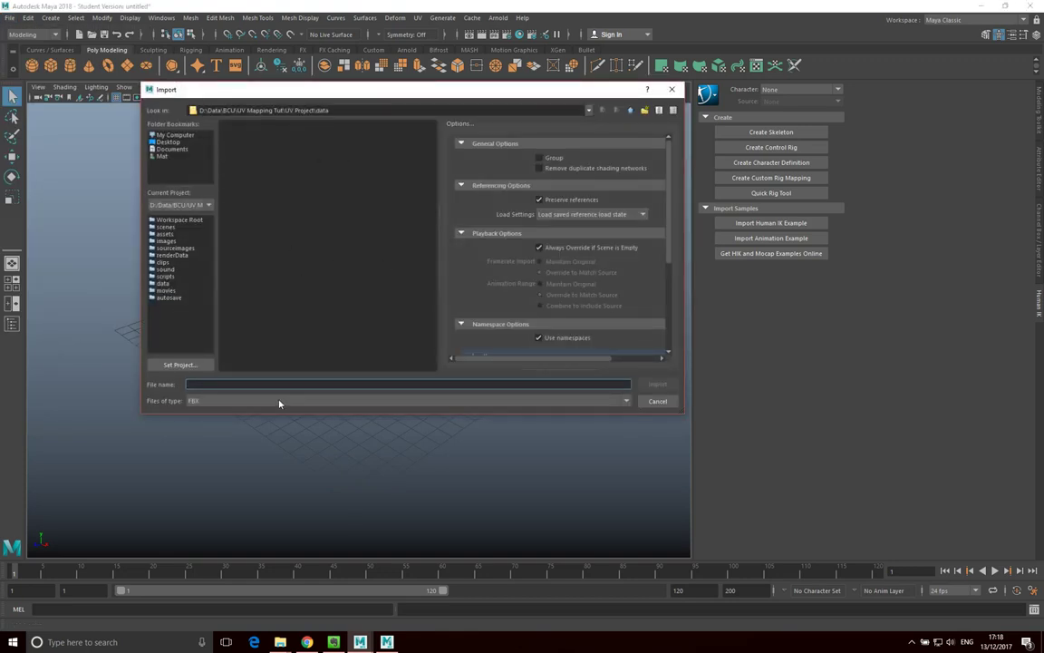
left_click(256, 109)
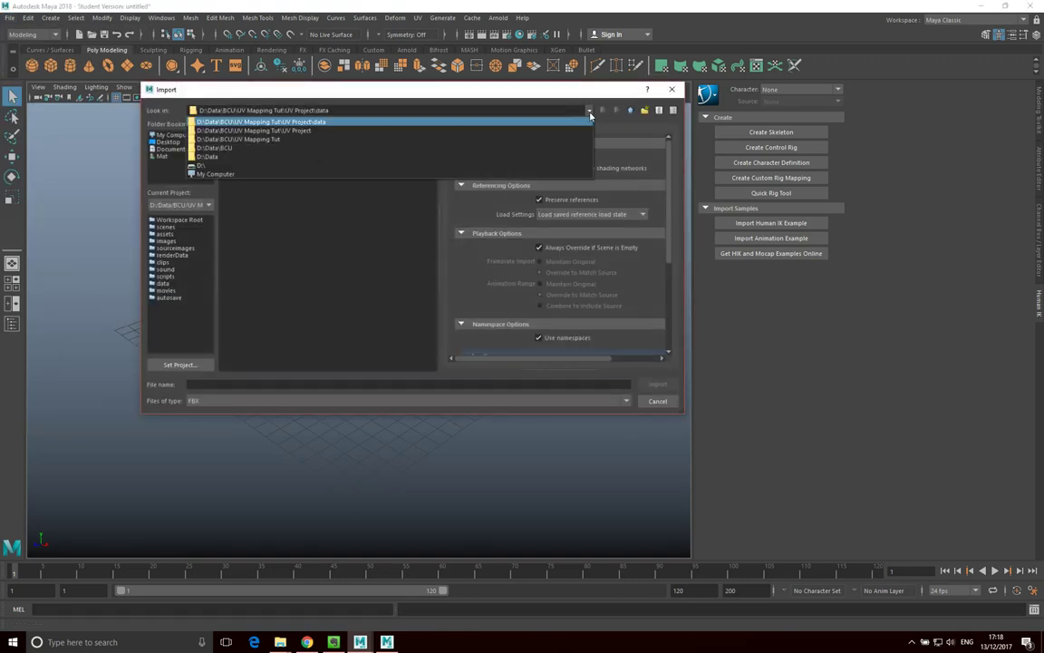
left_click(215, 173)
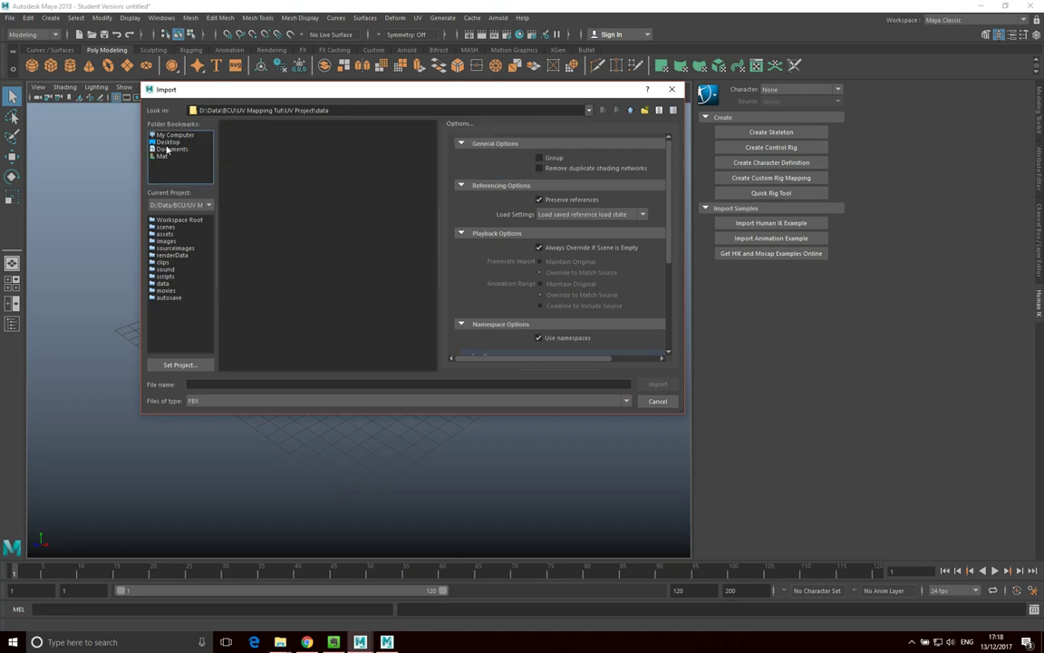
double_click(228, 133)
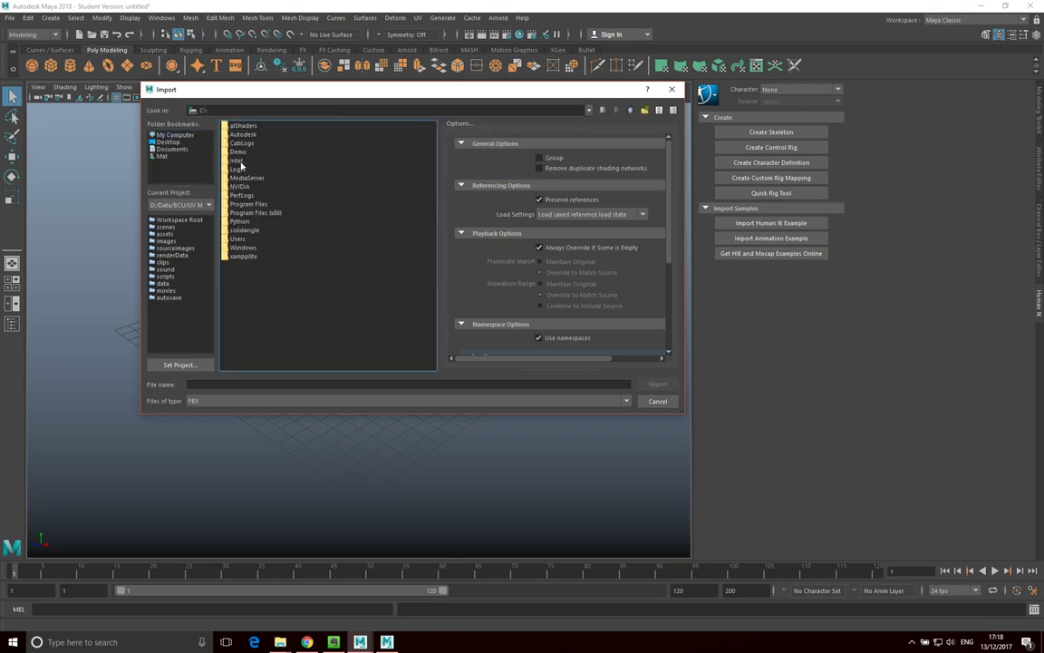
double_click(238, 152)
left_click(244, 125)
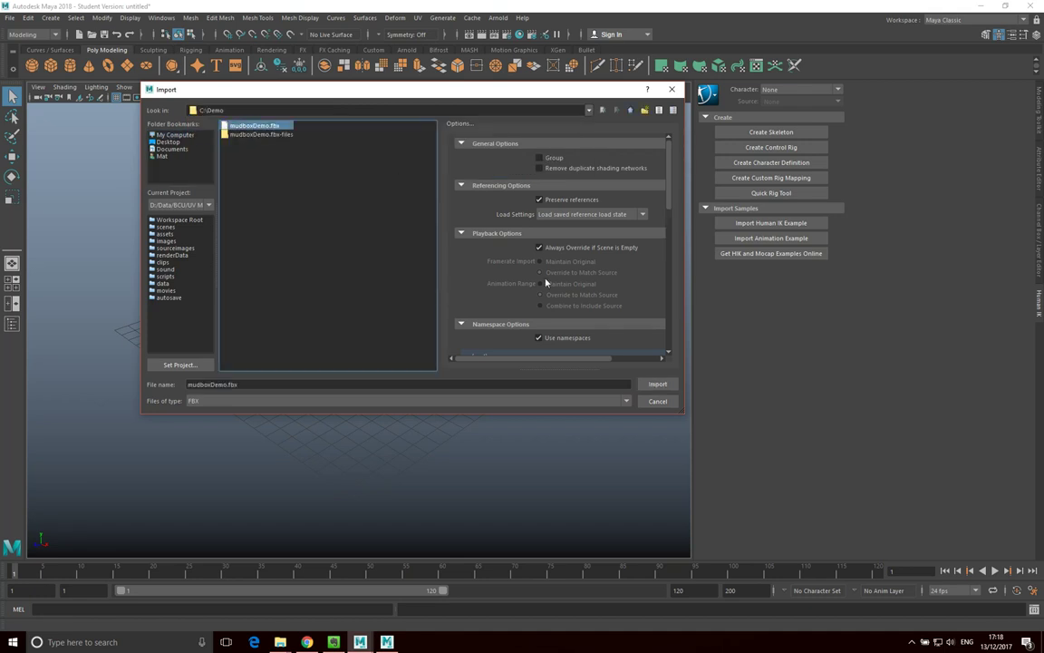
left_click(658, 384)
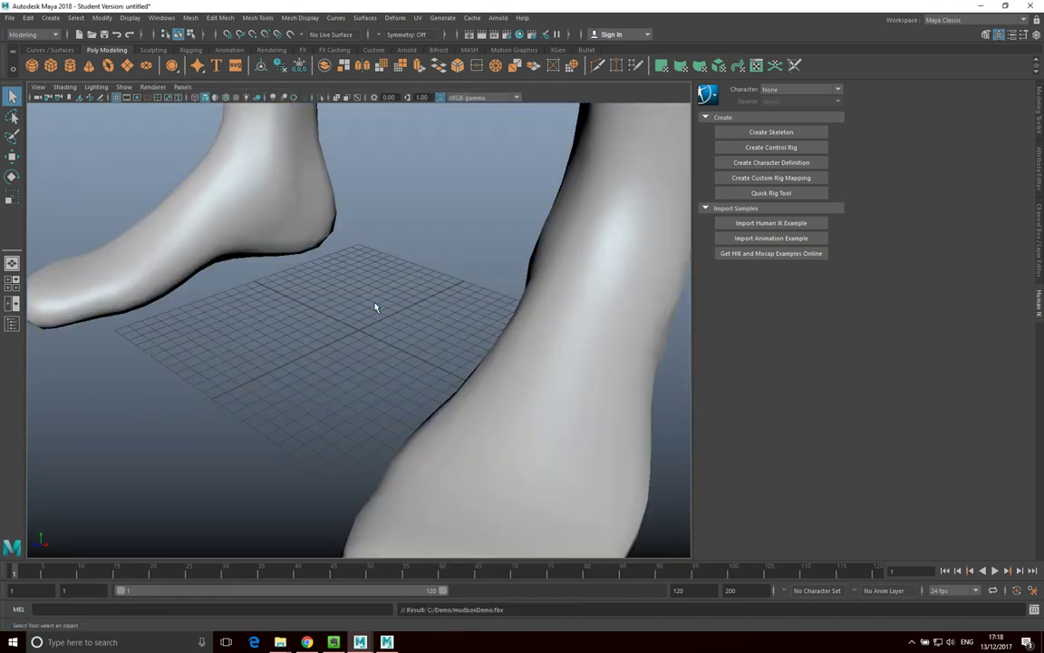
- Frame the imported body and turn on Hardware Texturing to display its painted texture in the viewport
key("f")
scroll(378, 209, "up", 3)
mouse_move(458, 218)
left_mouse_down("alt")
mouse_move(466, 270)
mouse_move(455, 319)
mouse_move(478, 291)
mouse_move(479, 348)
mouse_move(454, 326)
left_mouse_up("alt")
left_click(76, 87)
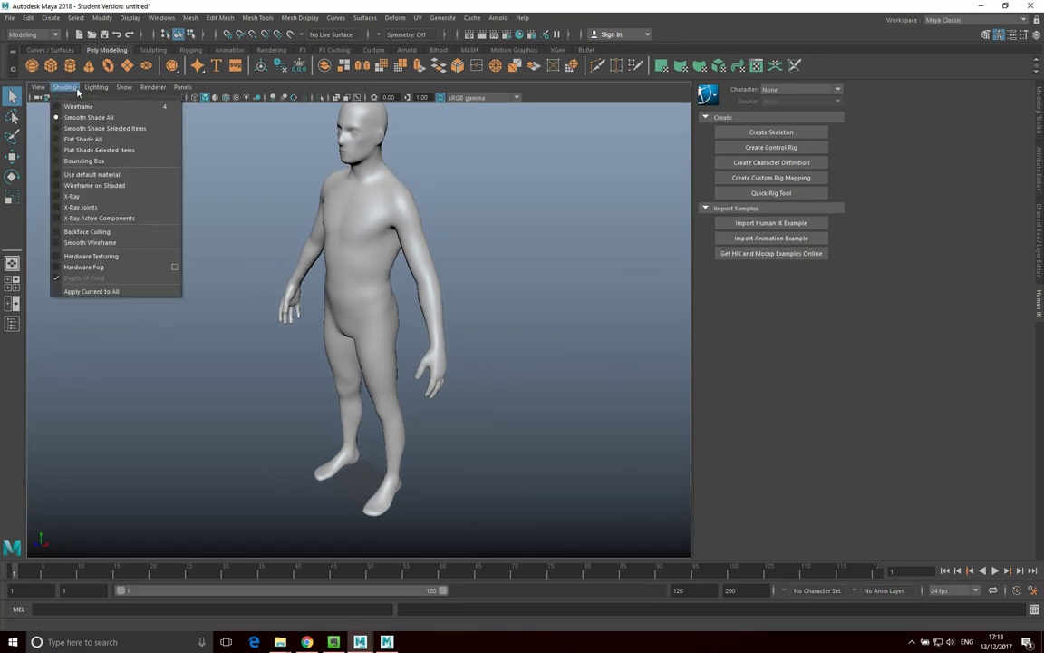
left_click(52, 232)
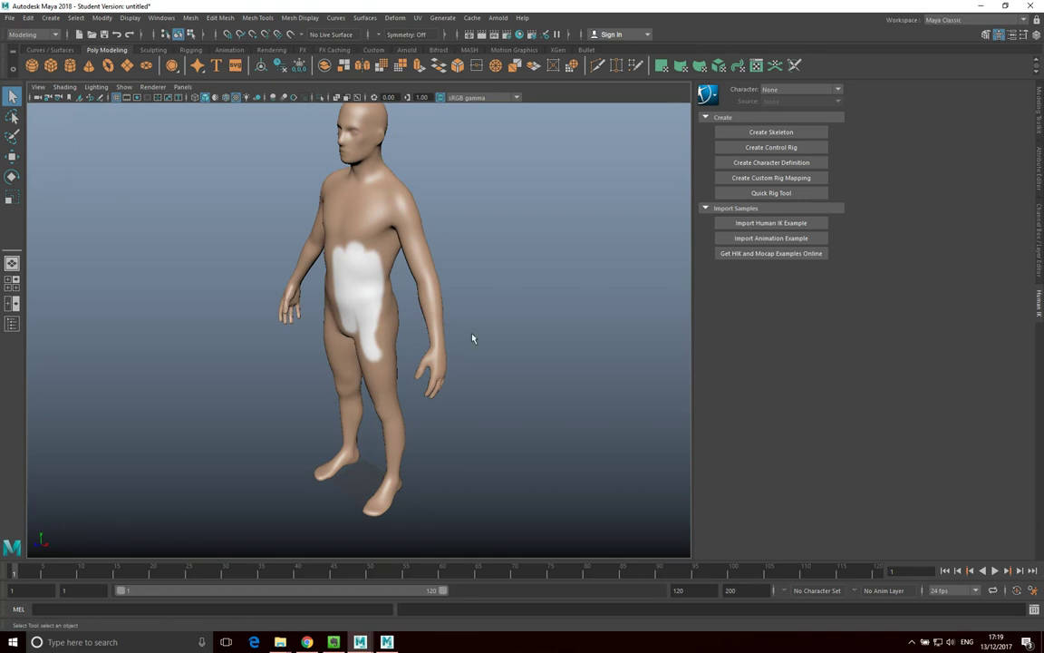
scroll(471, 339, "up", 8)
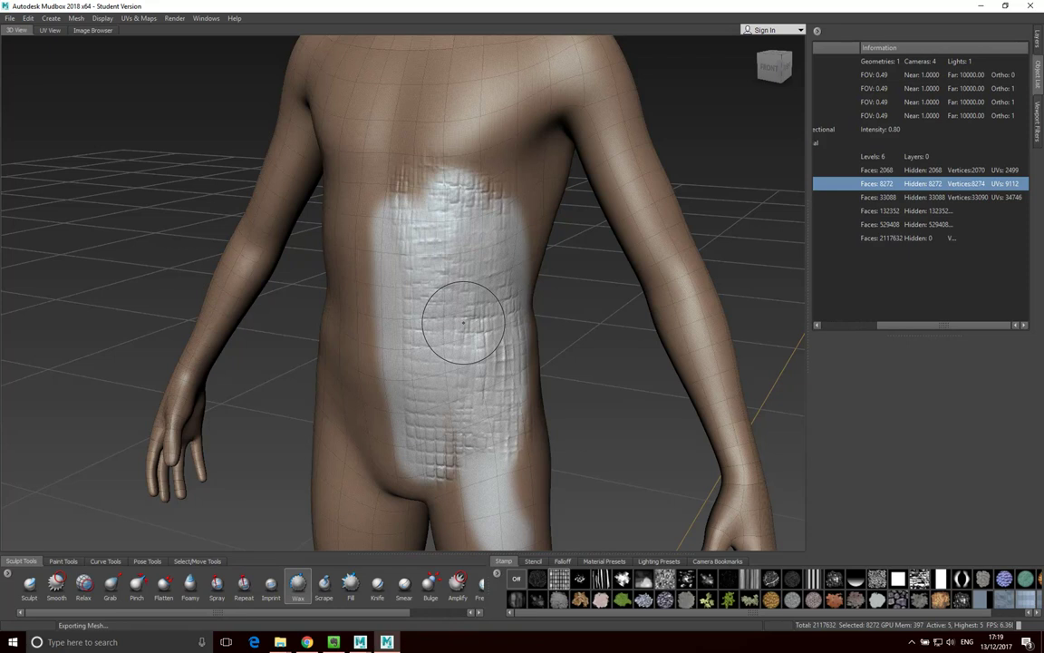
- Switch to Mudbox and create a texture map extraction operation for a Displacement Map, with humanBody level 1 as the target model
left_click(147, 19)
mouse_move(200, 93)
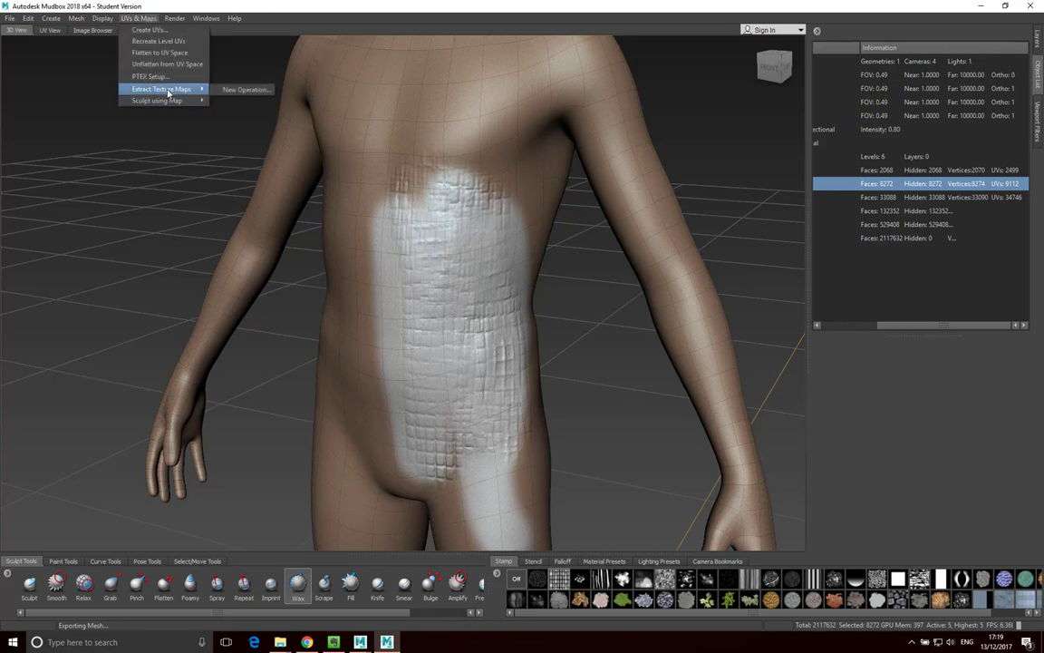
left_click(246, 89)
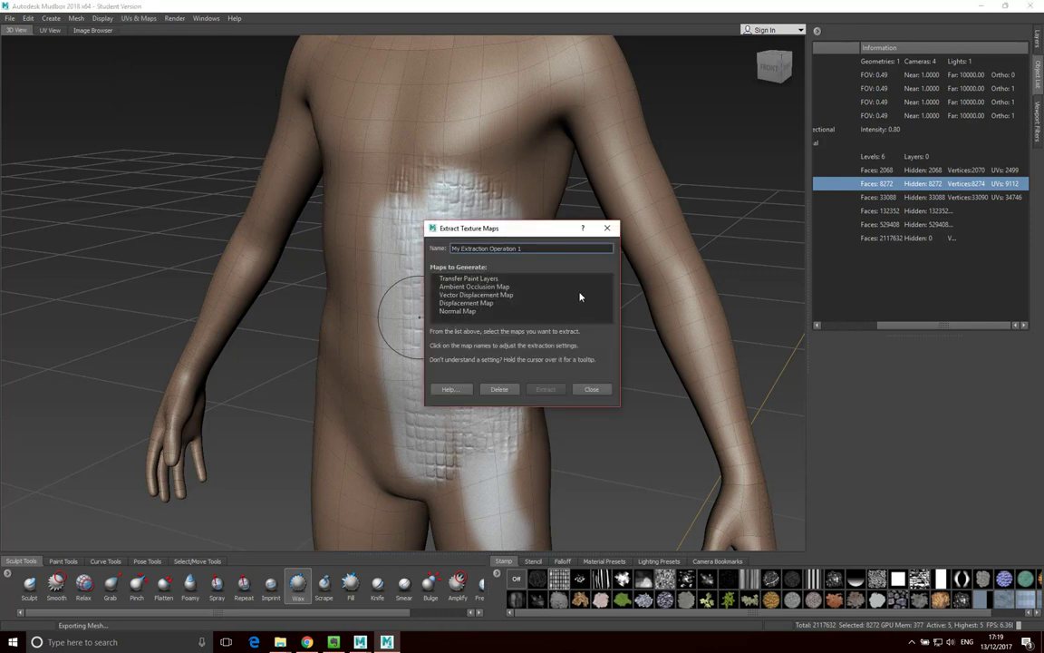
left_click(474, 304)
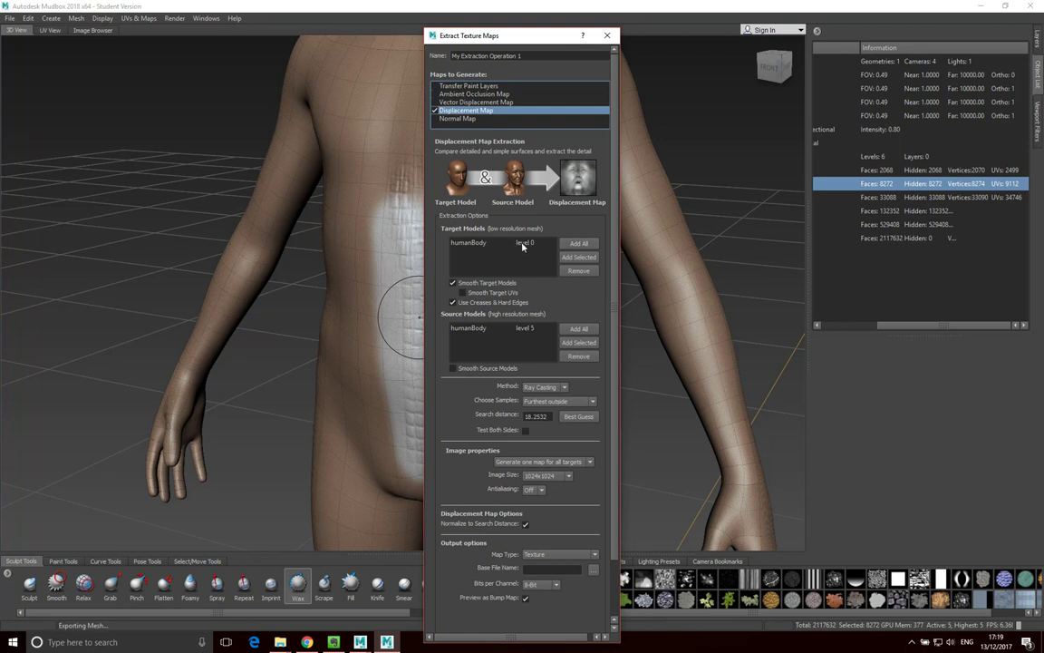
left_click(476, 245)
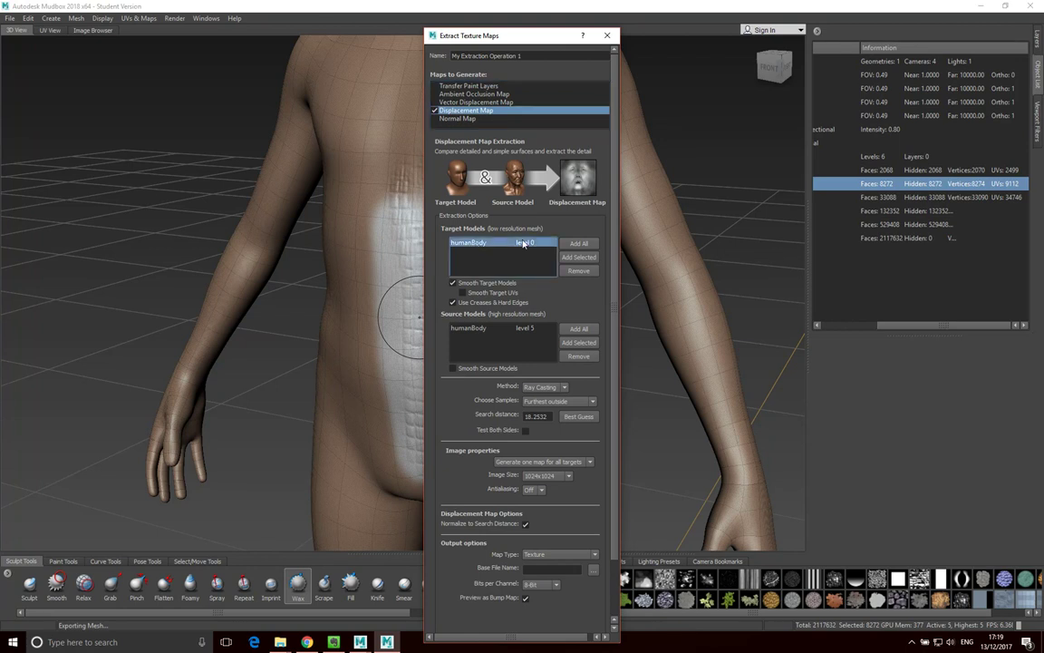
left_click(525, 243)
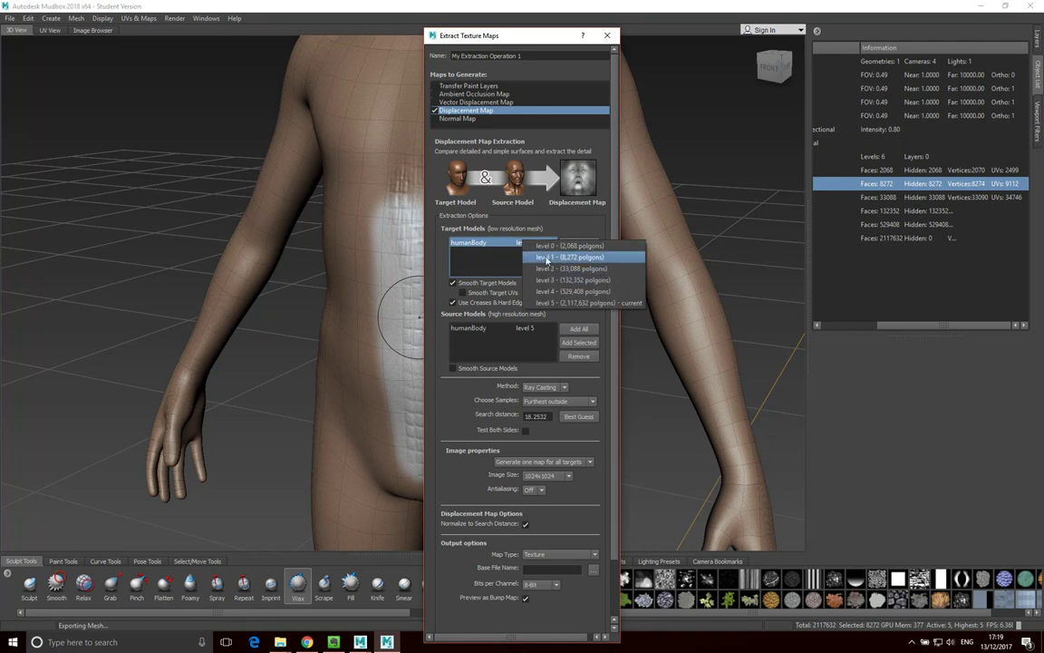
left_click(549, 259)
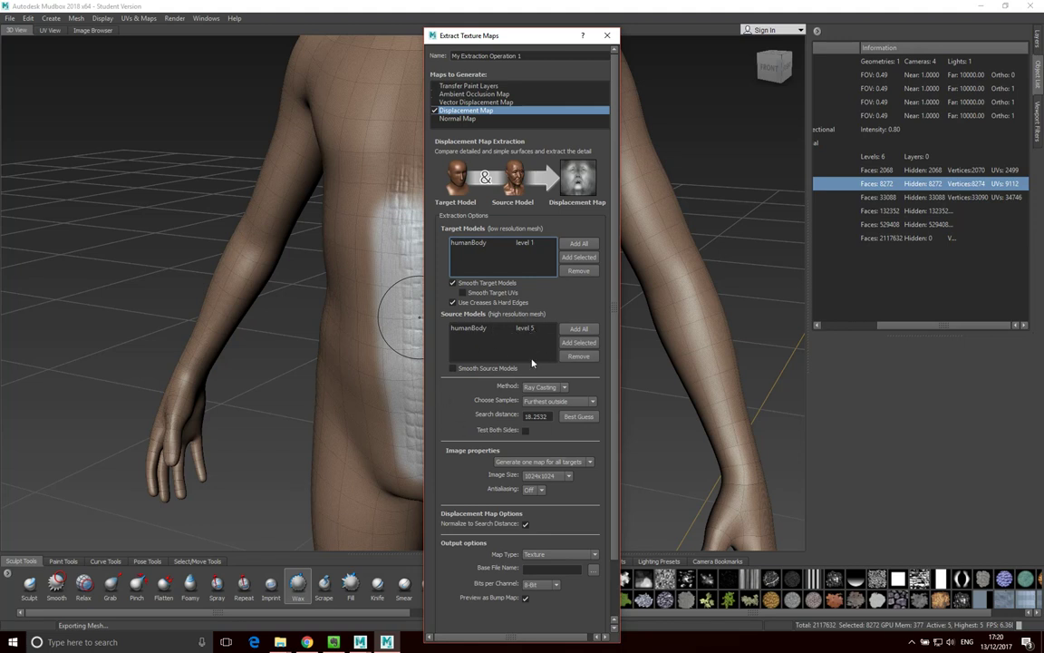
- Set the displacement map's extraction method to Subdivision, briefly comparing it with the Ray Casting options
left_click(544, 388)
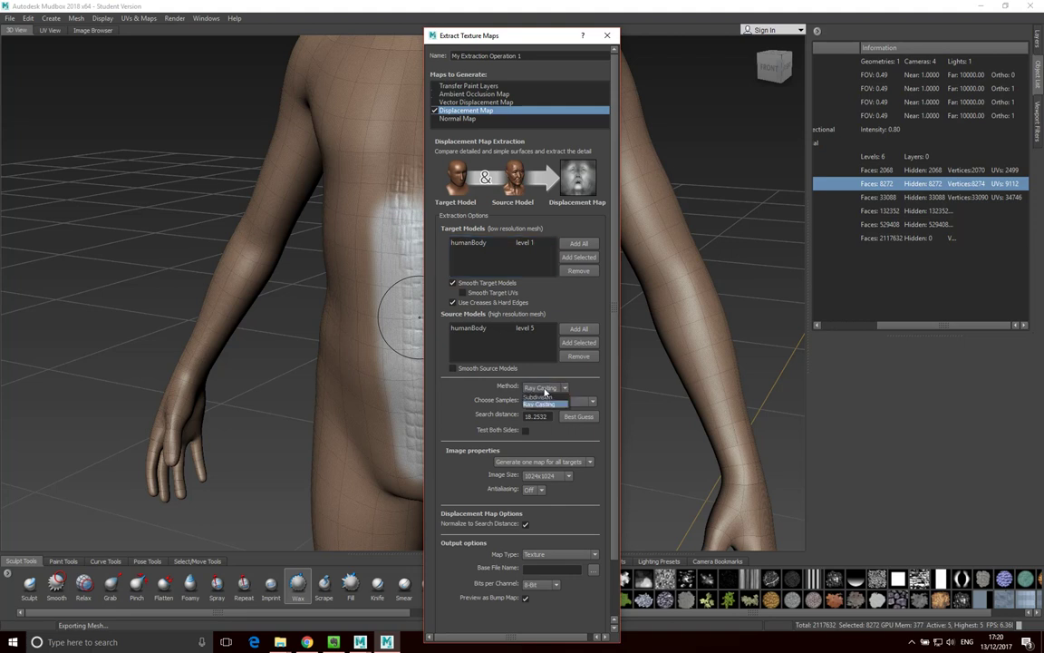
left_click(545, 399)
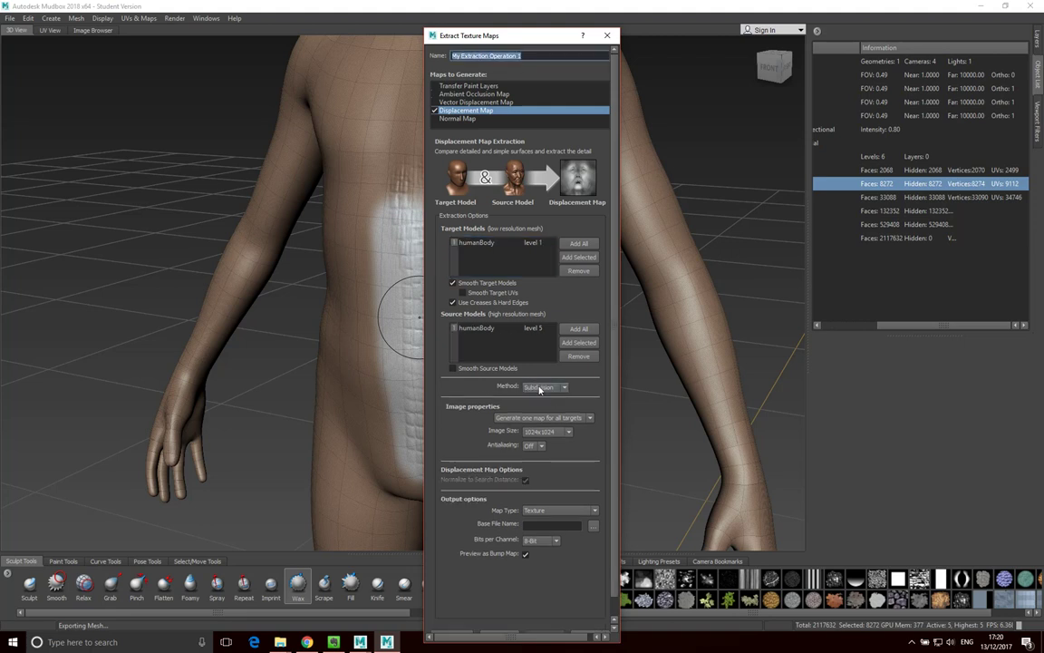
left_click(539, 389)
left_click(542, 401)
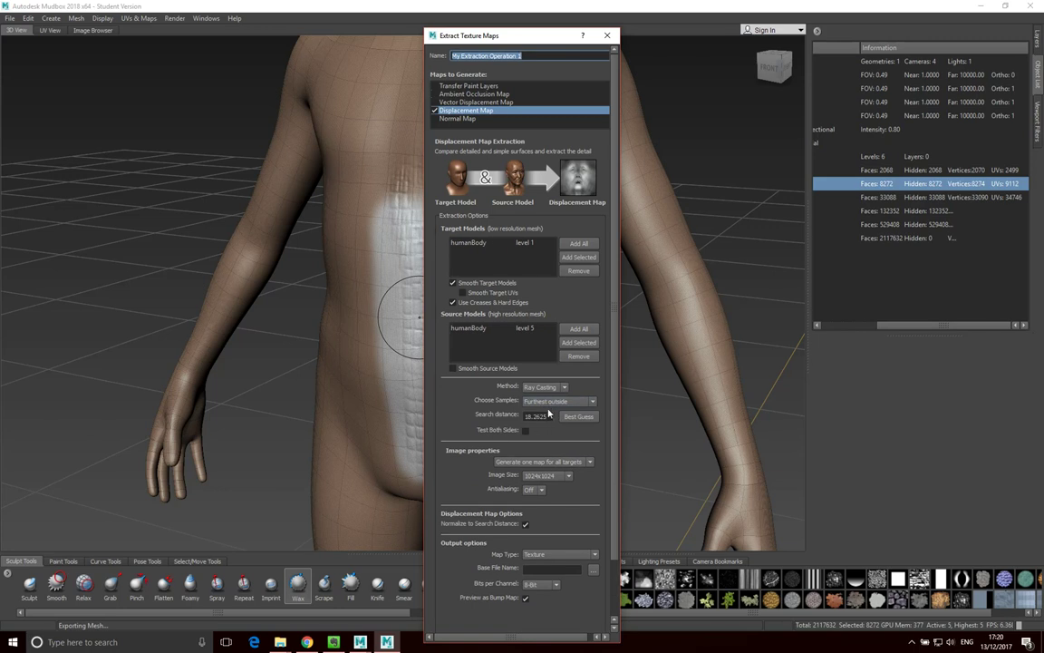
left_click(542, 387)
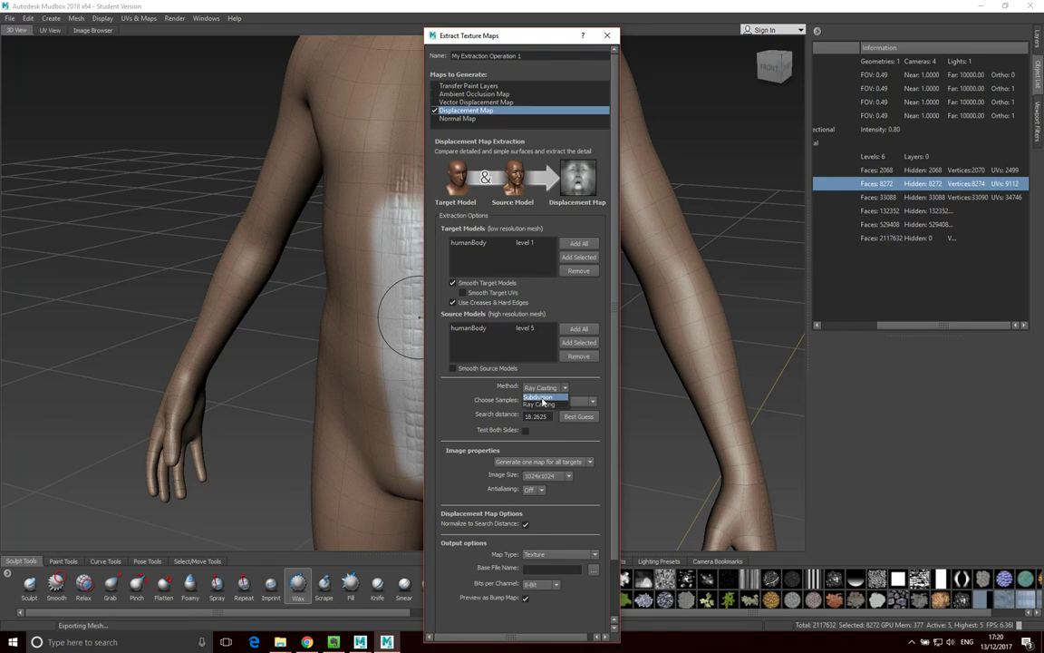
left_click(541, 398)
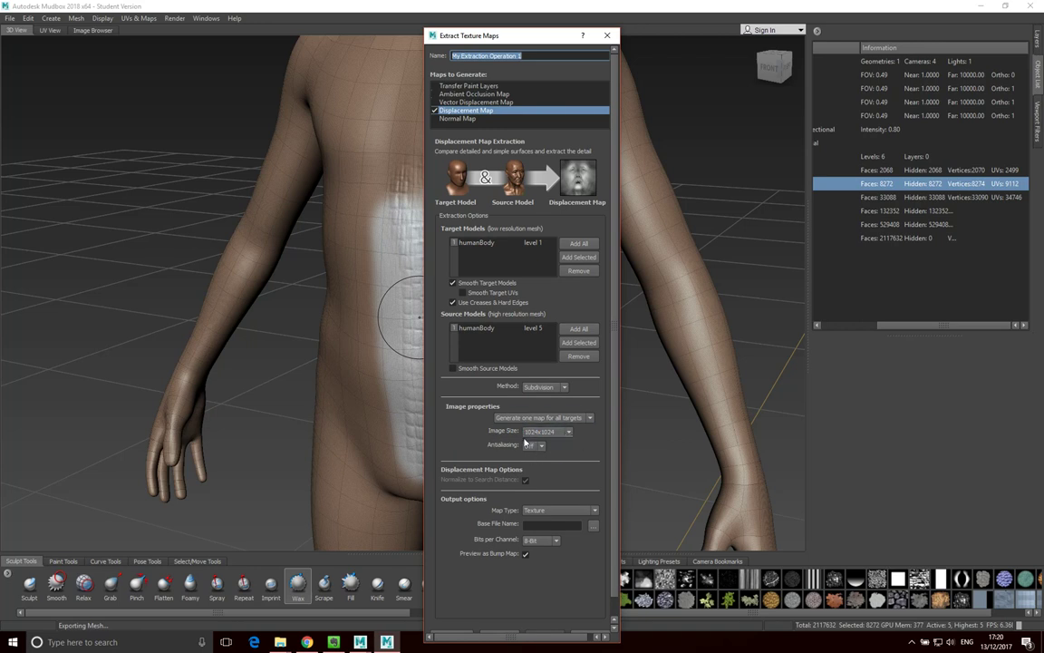
- Set the displacement map's image size to 4096x4096, antialiasing to 2X and bits per channel to 32-Bit FP
left_click(527, 433)
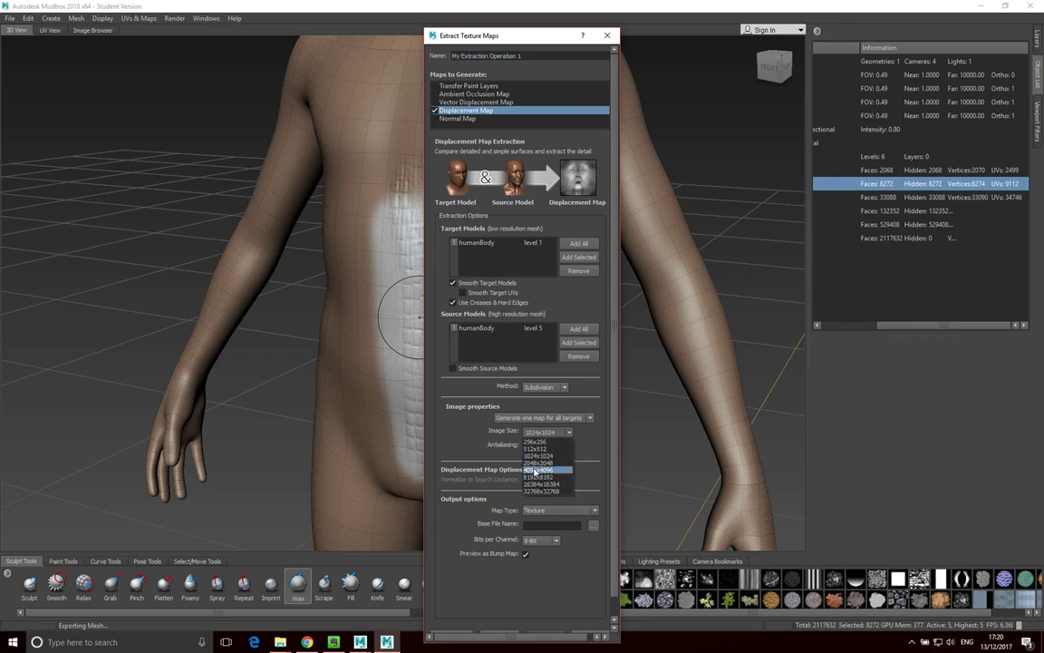
left_click(540, 470)
left_click(533, 445)
left_click(529, 463)
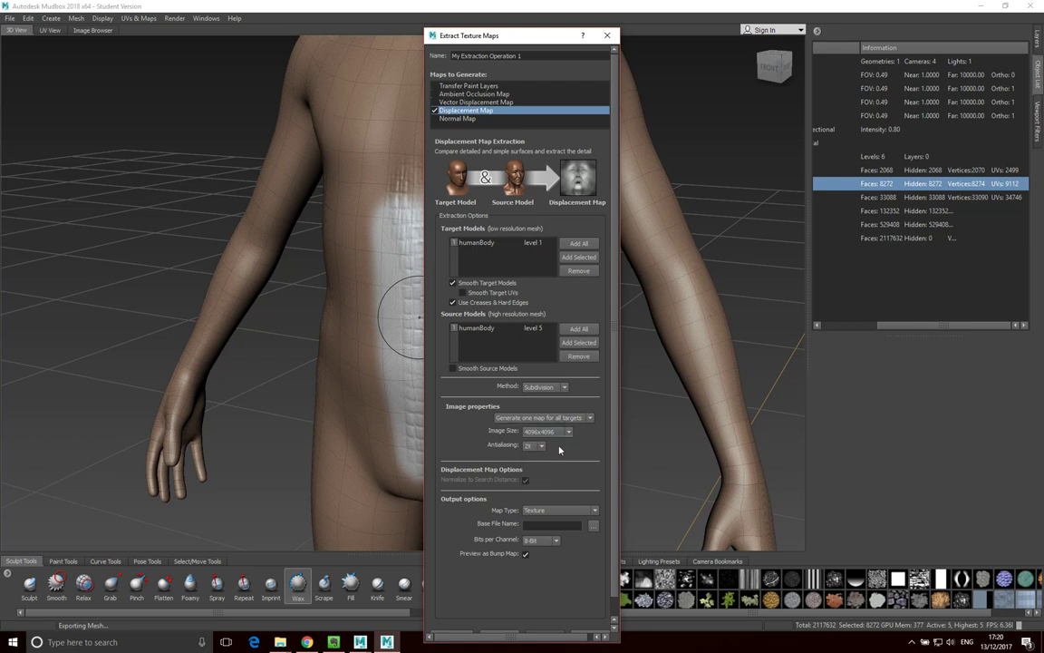
left_click(542, 541)
left_click(545, 580)
- Set the displacement map's output file to Disp in C:\Demo, saved as OpenEXR [32 bit Floating Point, RGBA]
left_click(593, 526)
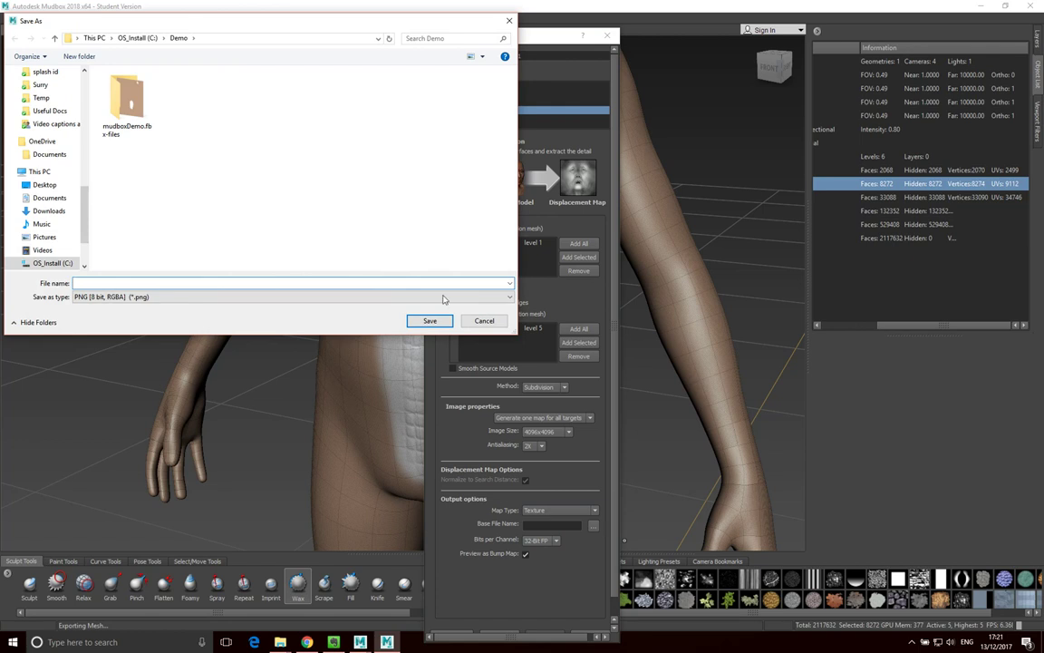
left_click(275, 301)
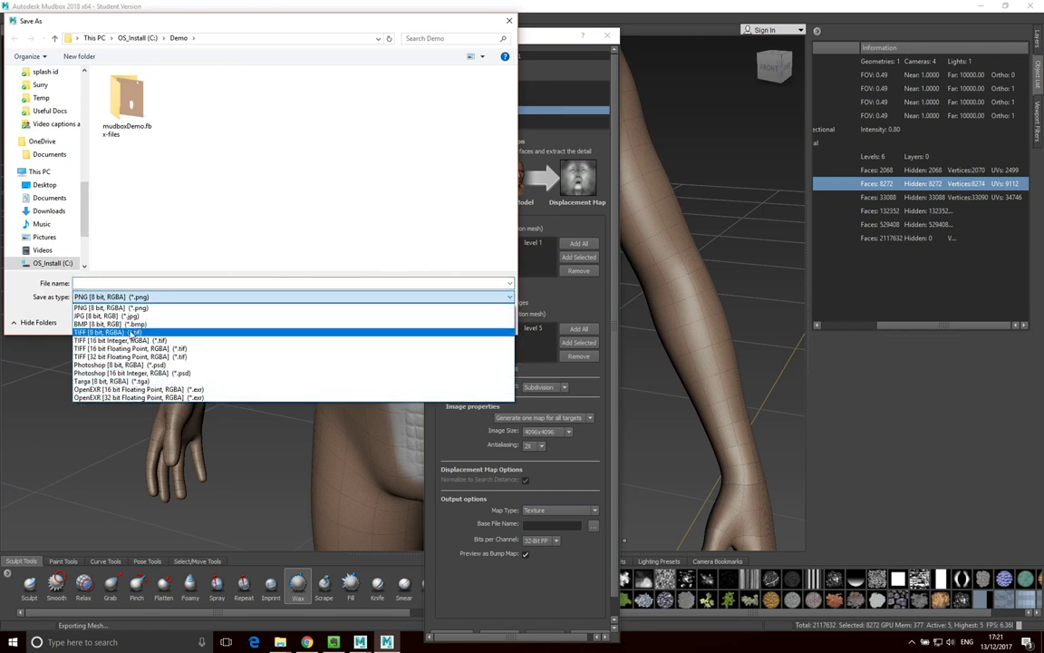
left_click(124, 400)
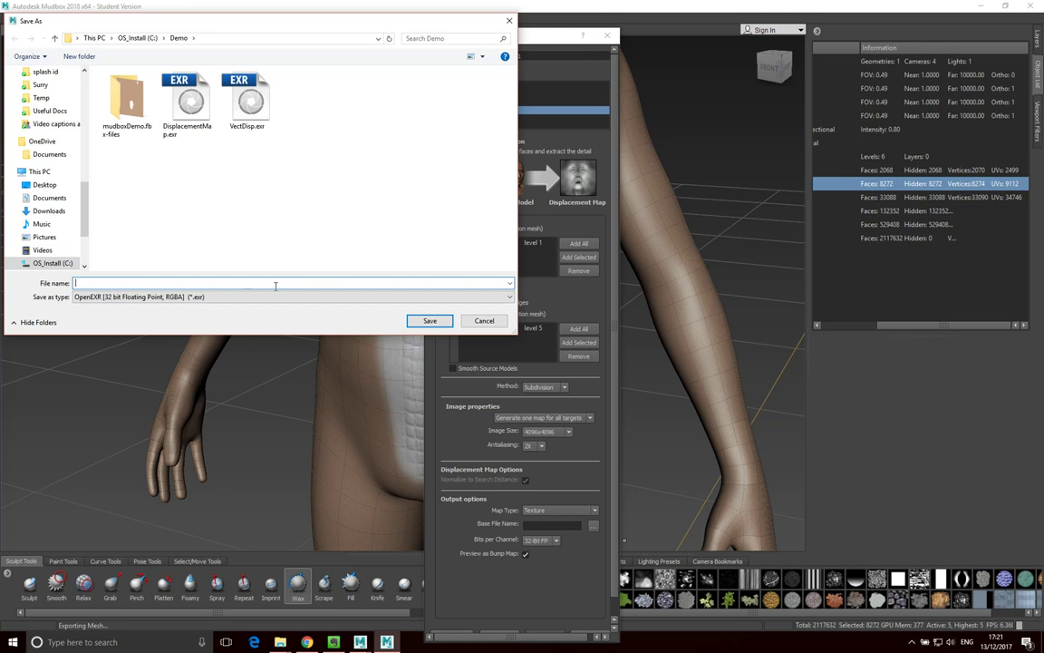
type("Disp")
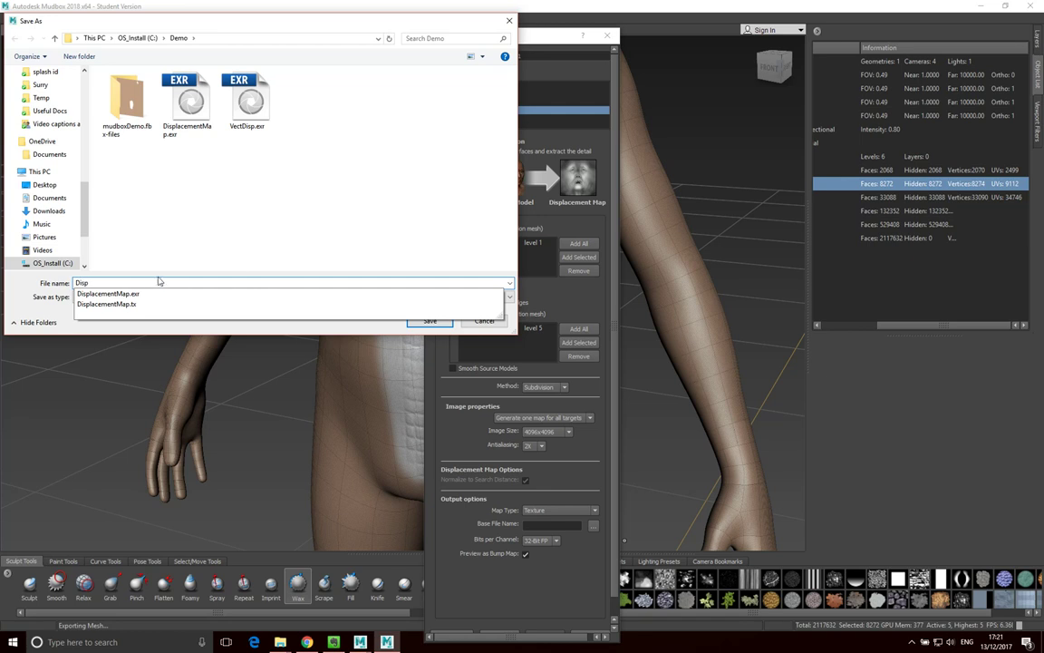
left_click(431, 320)
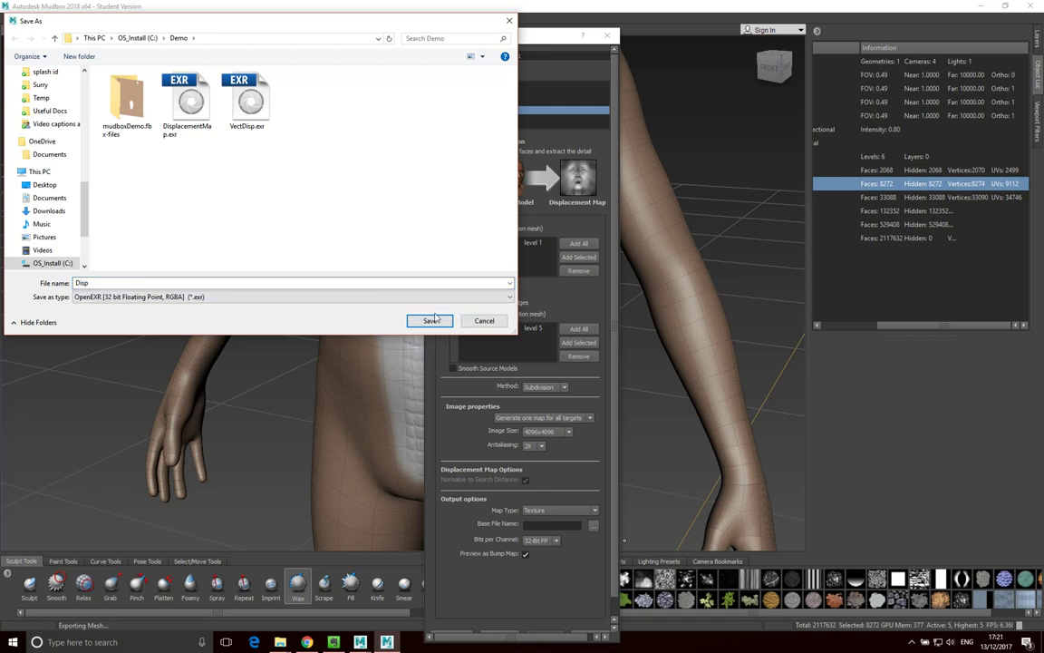
left_click(432, 320)
- Extract the displacement map and dismiss the completion notice
scroll(533, 597, "down", 2)
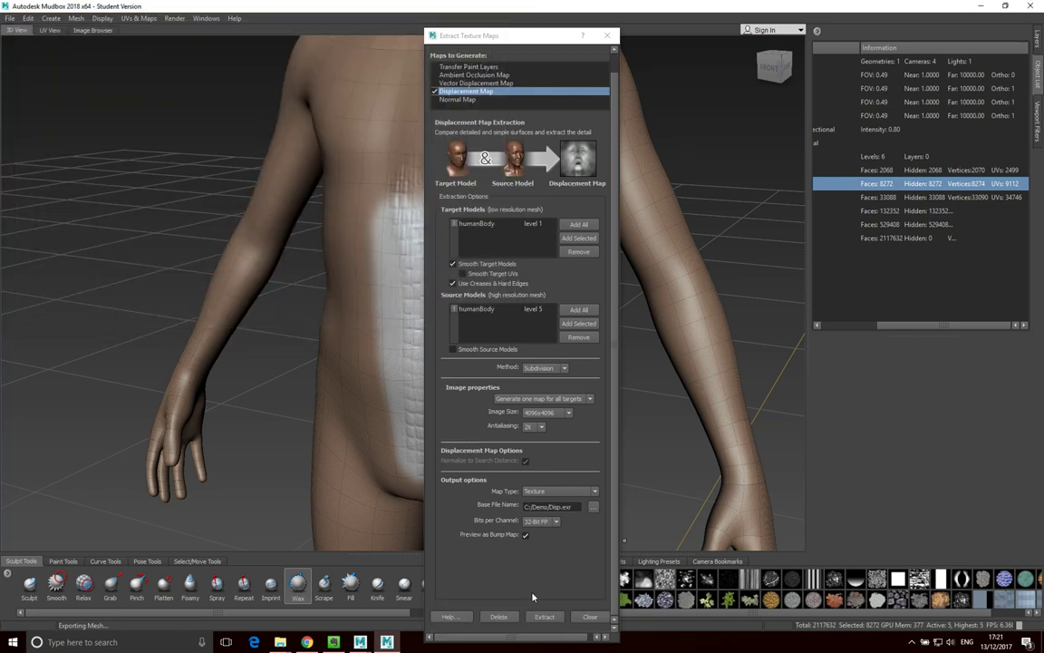
left_click(543, 617)
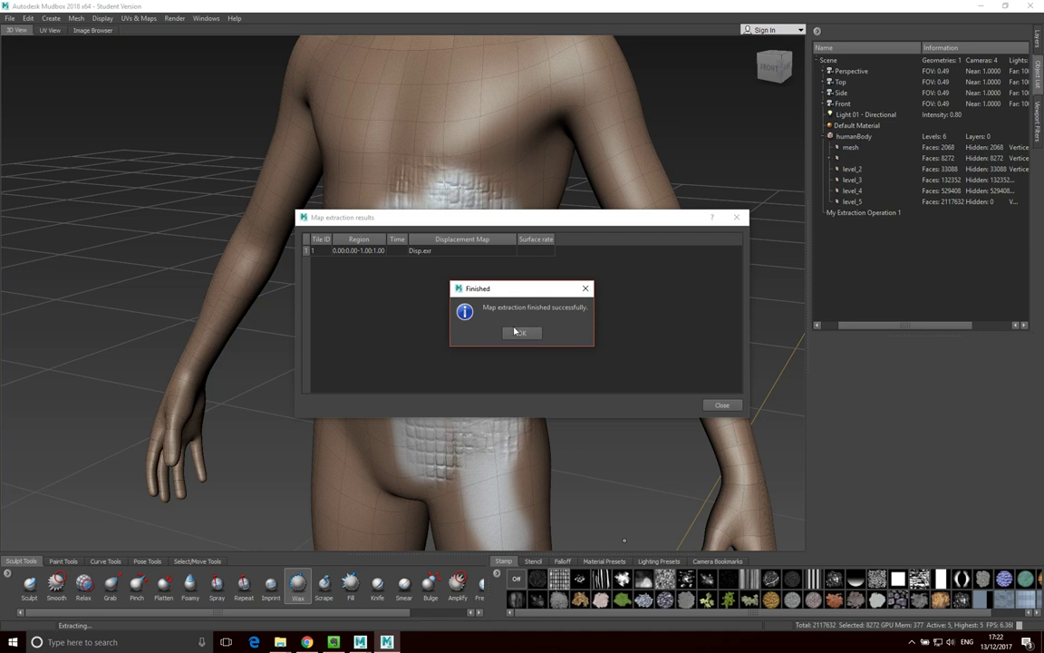
left_click(524, 333)
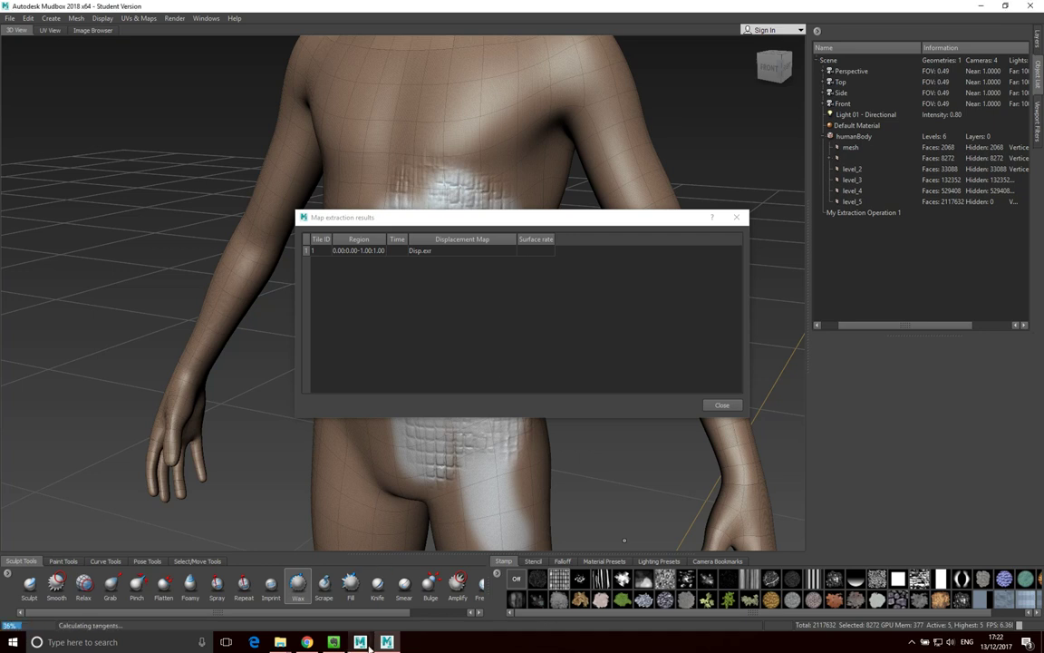
- Switch to Maya and assign a new Arnold aiStandardSurface material to the human body mesh
mouse_move(367, 648)
left_click(419, 591)
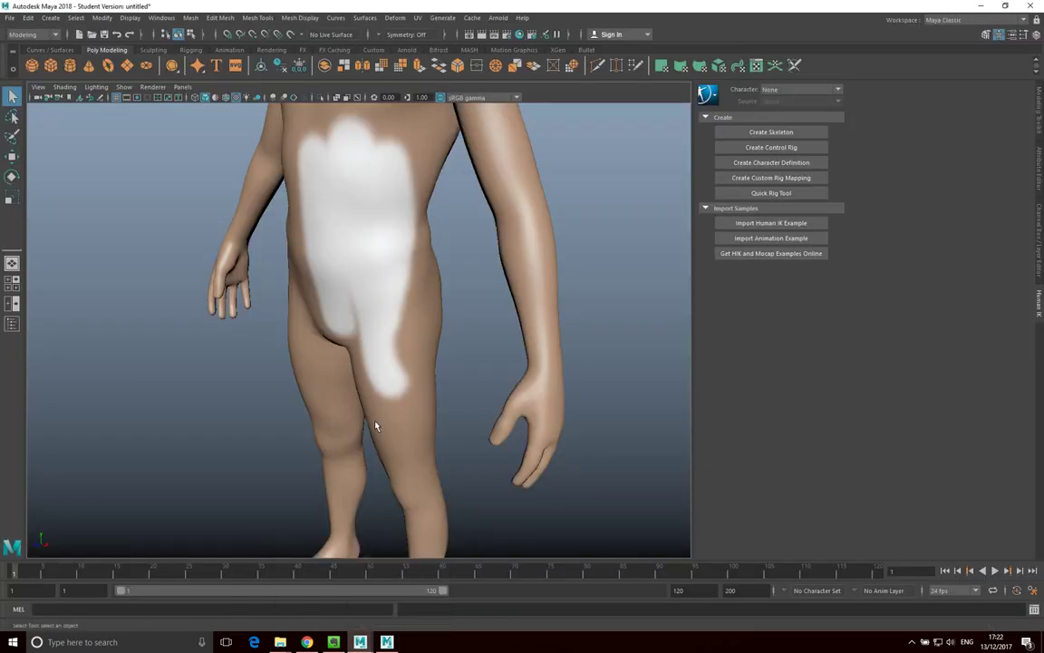
scroll(428, 266, "down", 3)
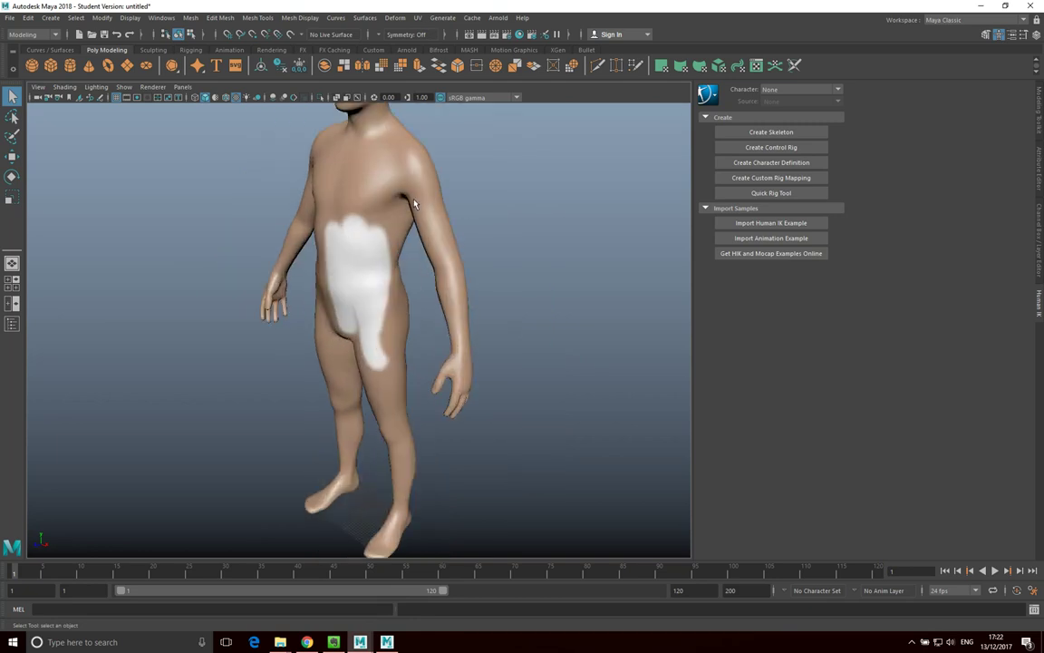
left_click(349, 245)
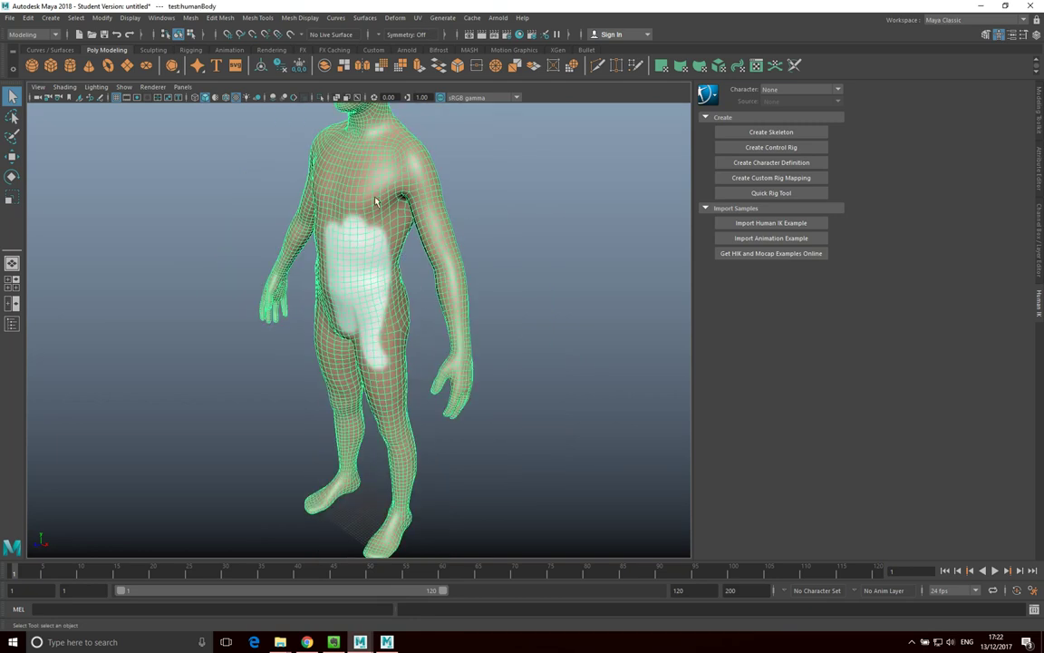
left_click_drag(694, 277, 823, 275)
scroll(481, 247, "up", 4)
scroll(507, 248, "down", 5)
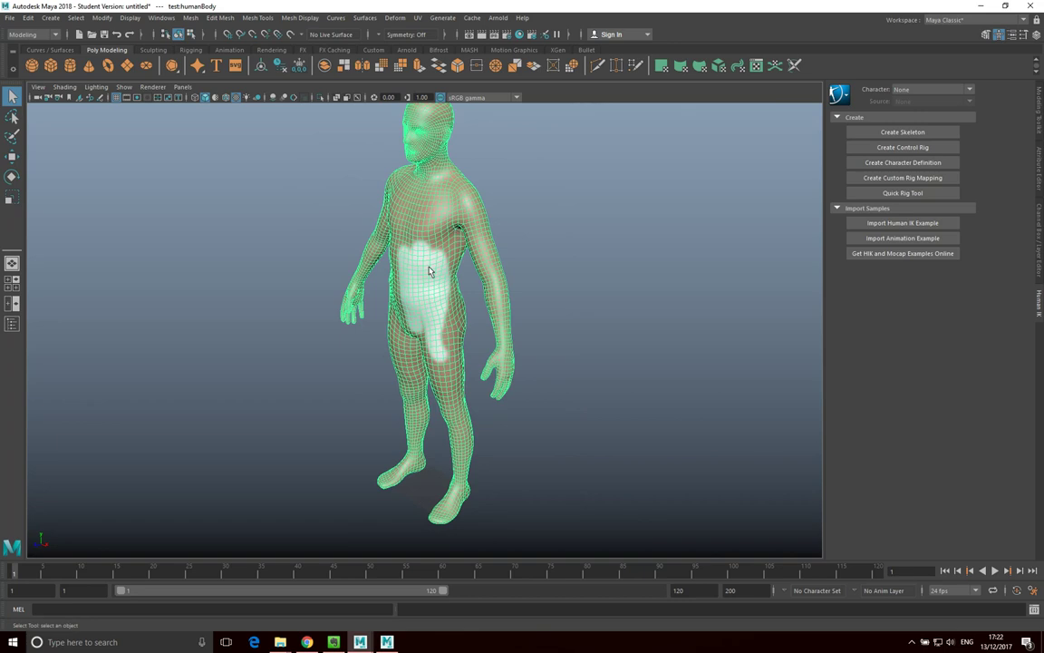
right_click_drag(422, 252, 426, 530)
left_click(381, 285)
left_click(381, 307)
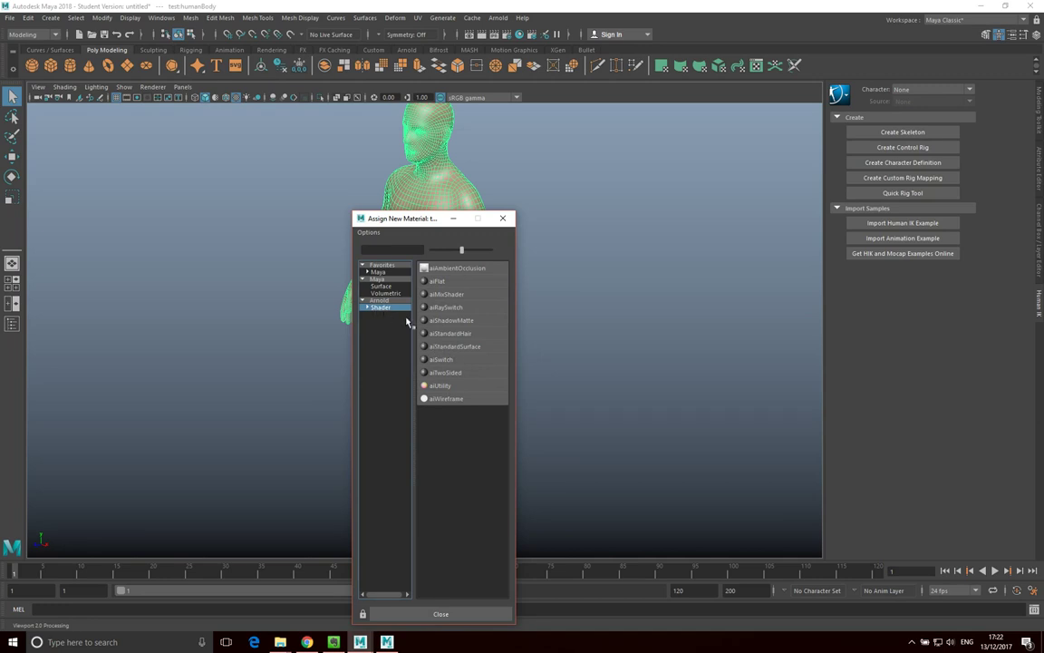
left_click(464, 349)
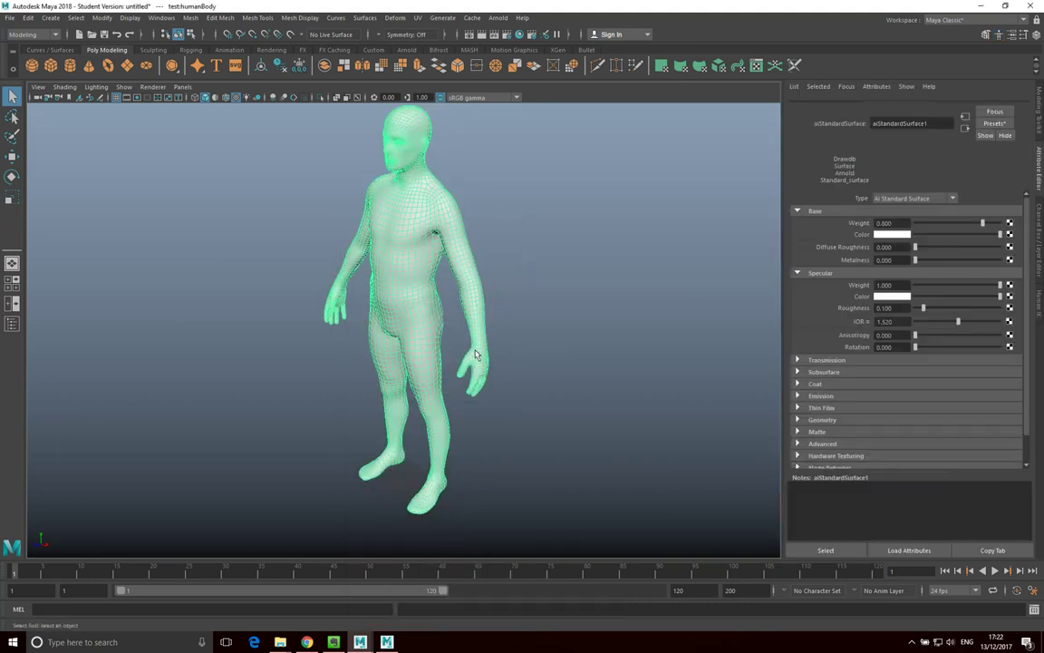
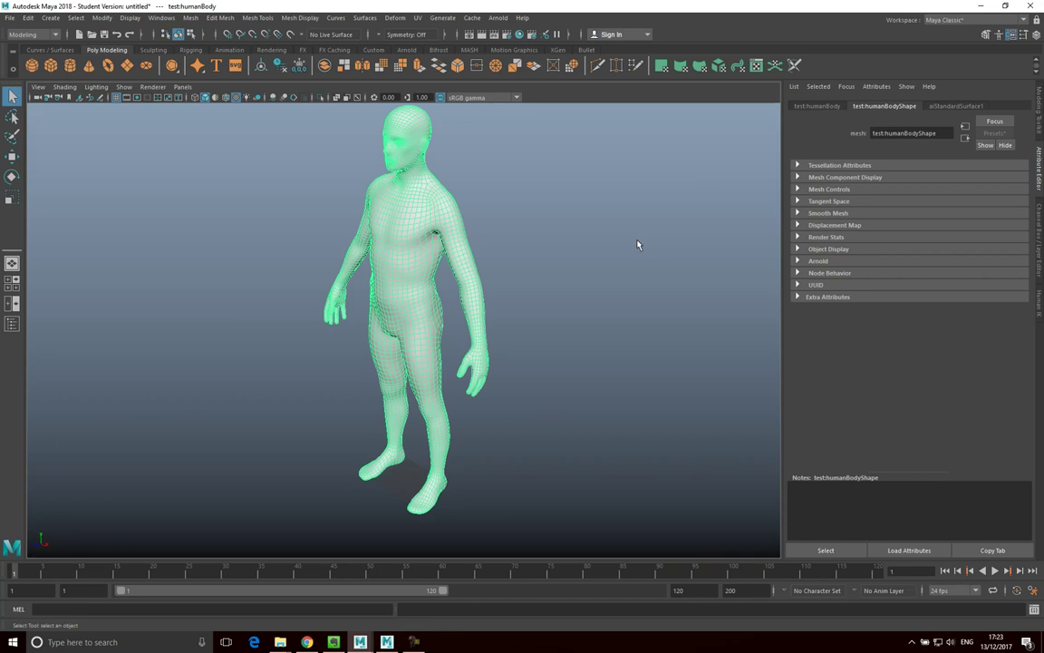
- Add a File texture to the Base Color of the body's aiStandardSurface1 material
right_click_drag(410, 282, 402, 544)
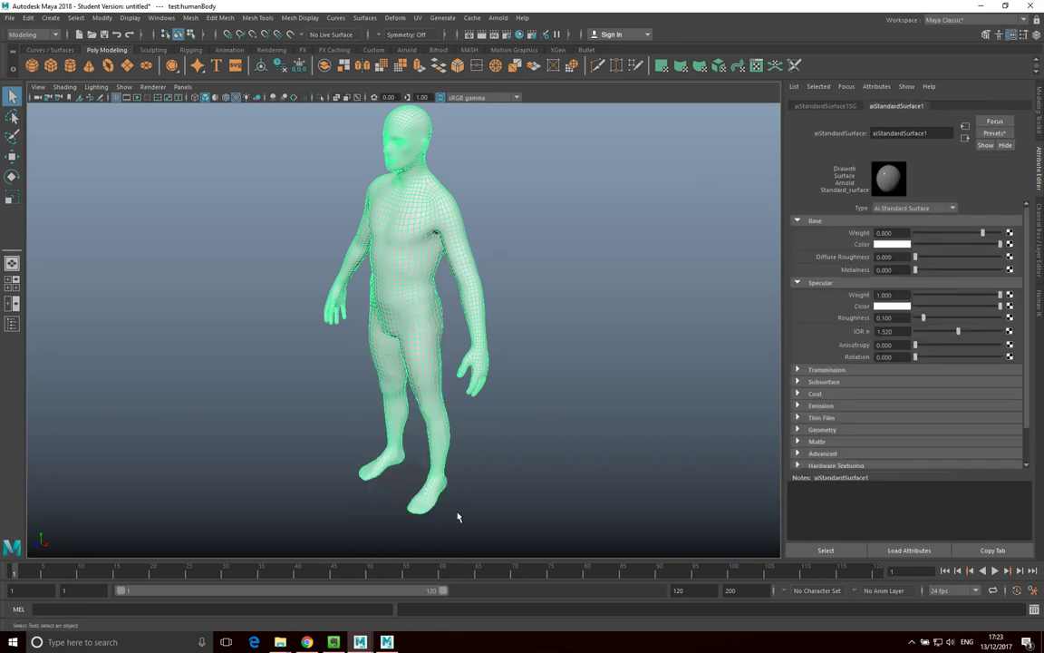
left_click(1010, 244)
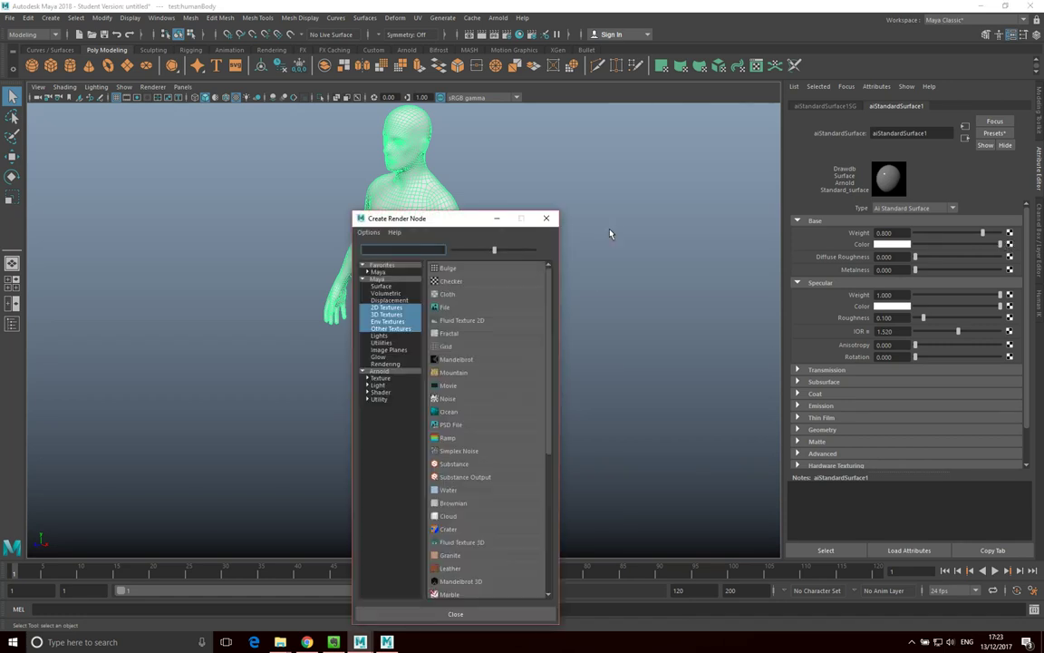
left_click(444, 308)
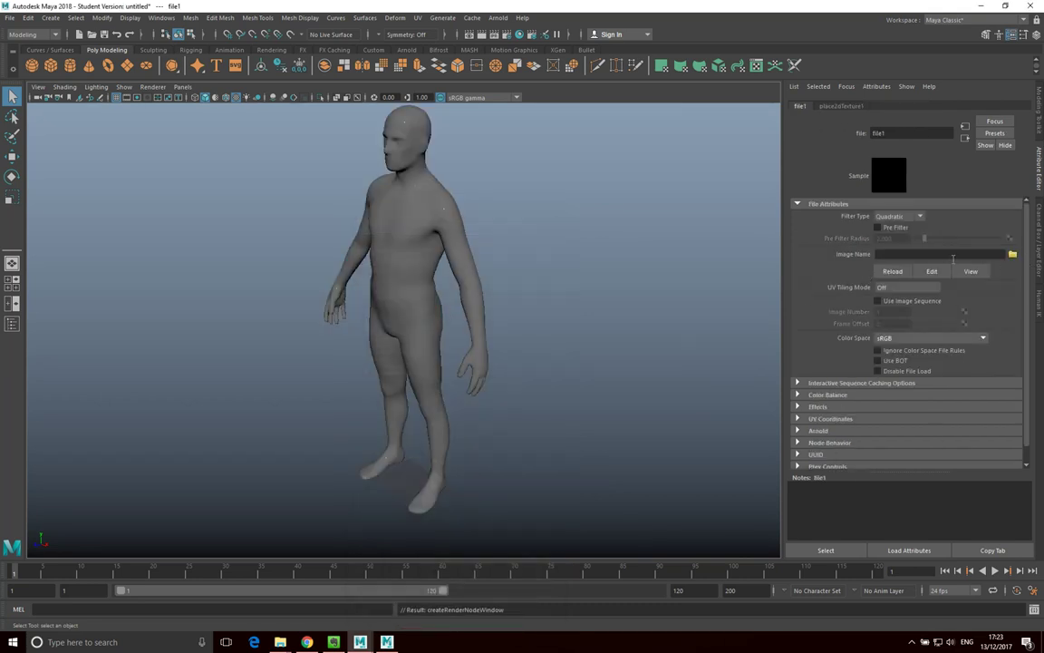
- Load Default Material_Flattened_Diffuse.tif from C:\Demo\mudboxDemo.fbx-files as the file texture's image
left_click(1013, 254)
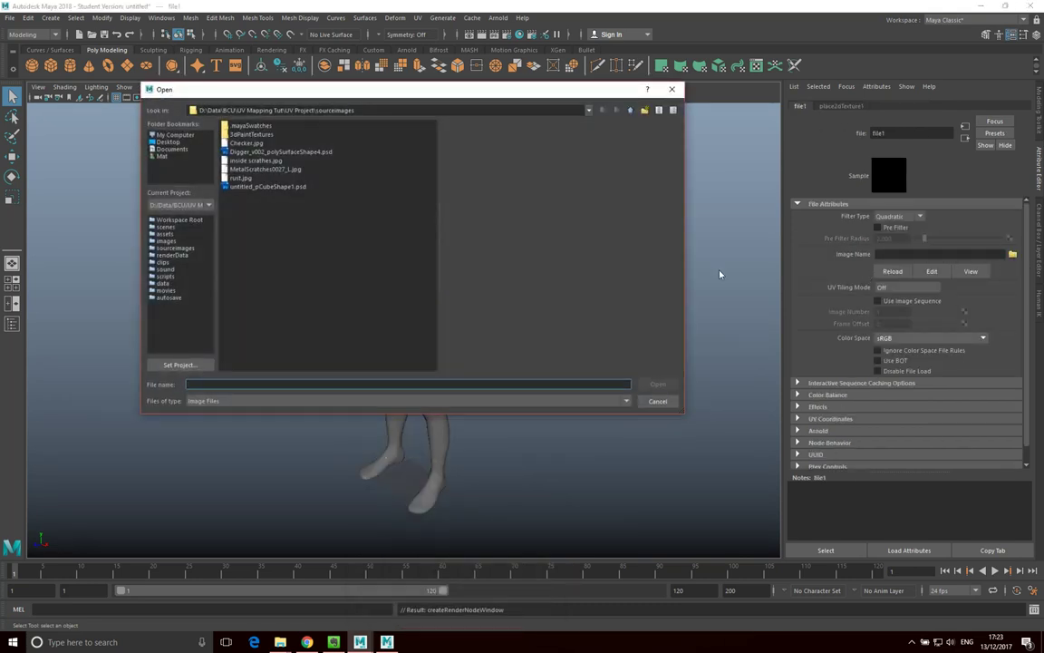
left_click(160, 134)
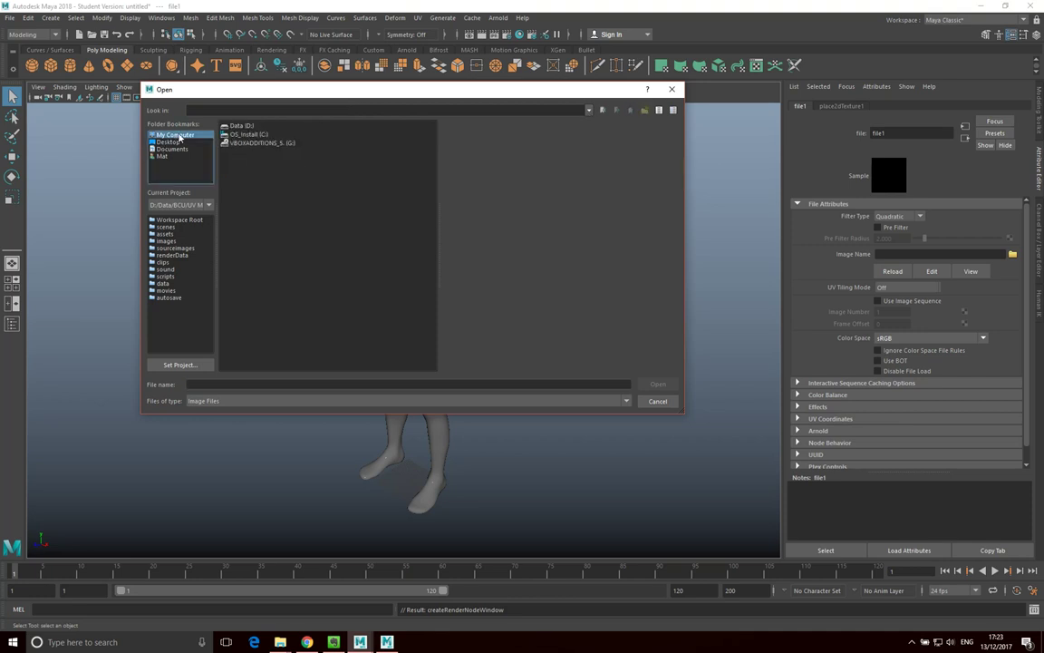
double_click(243, 134)
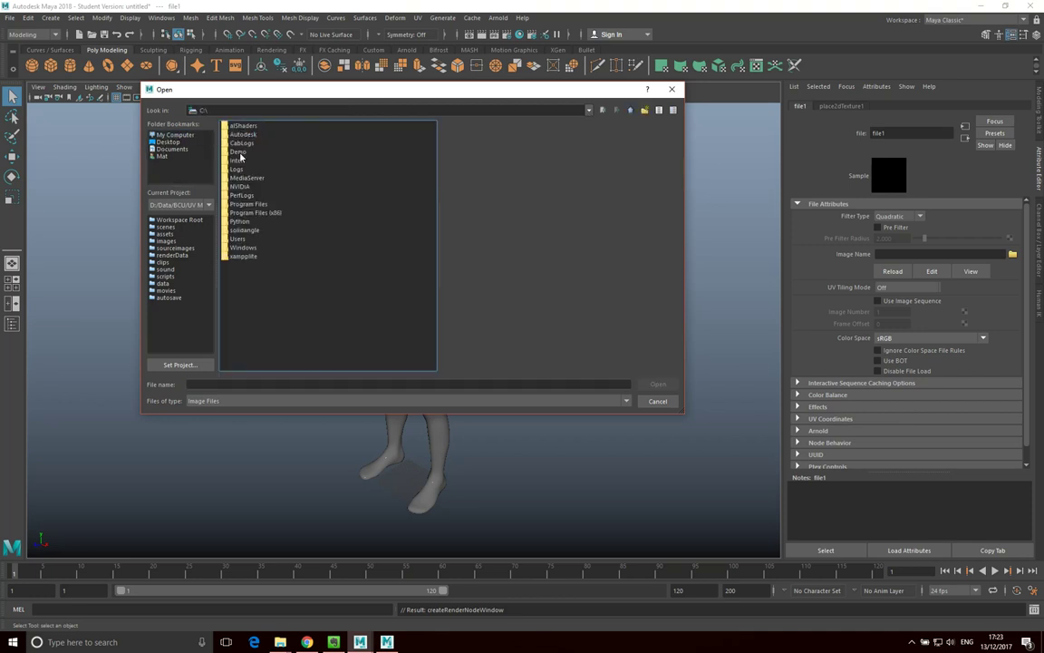
double_click(242, 143)
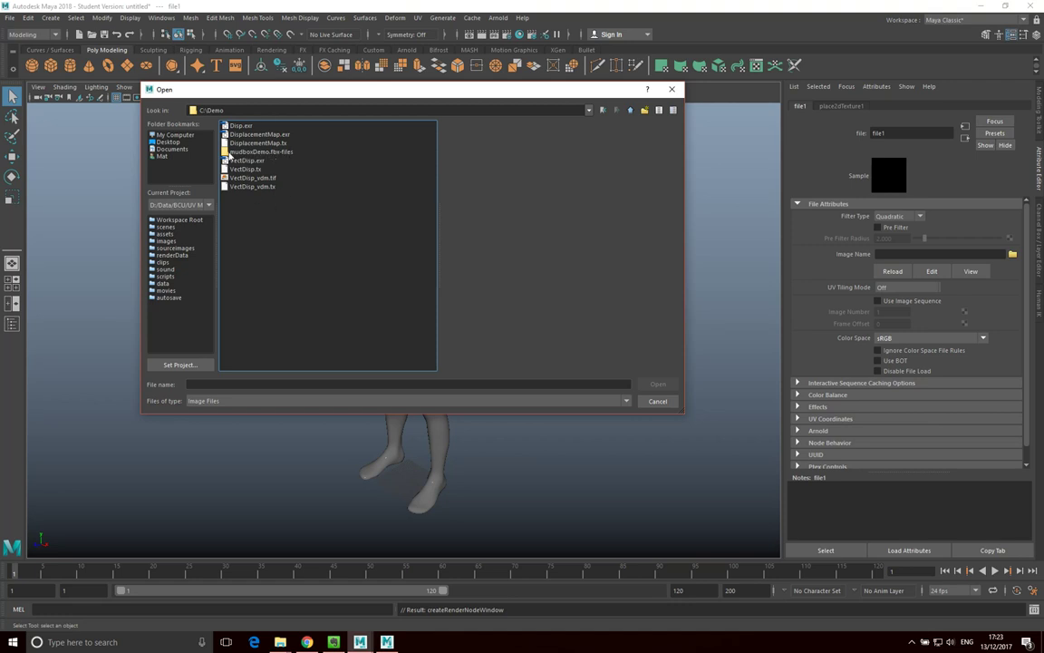
double_click(272, 152)
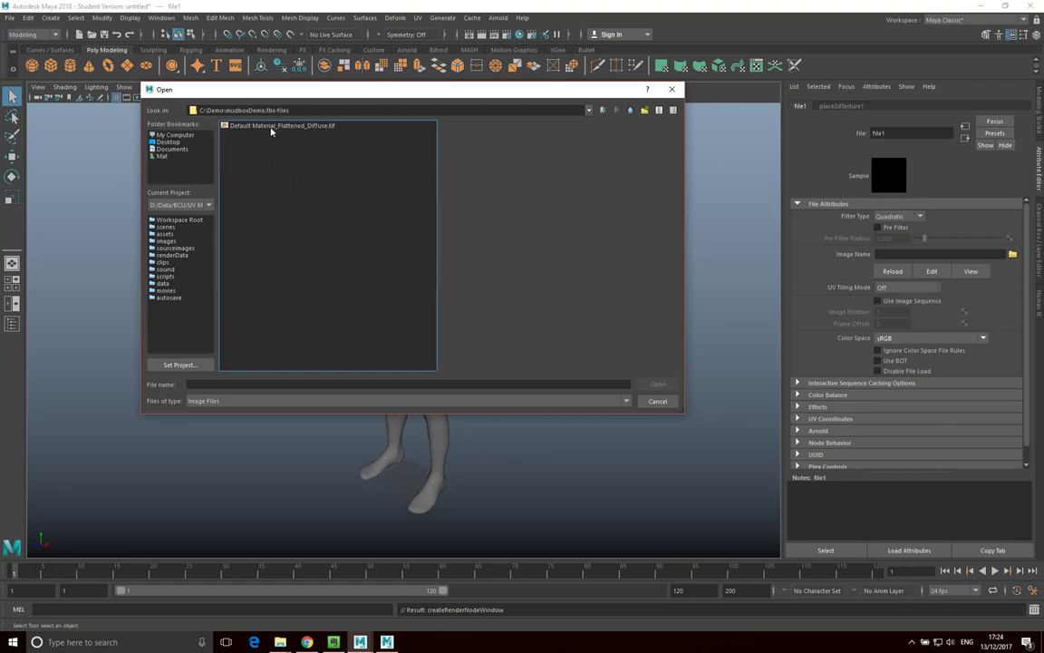
left_click(284, 127)
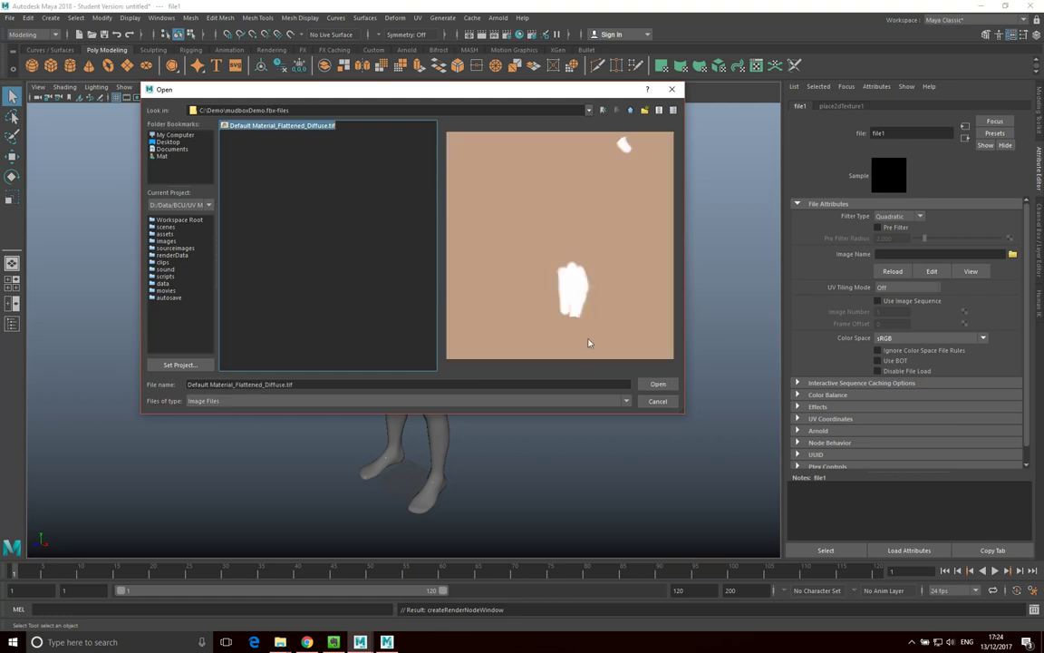
left_click(659, 385)
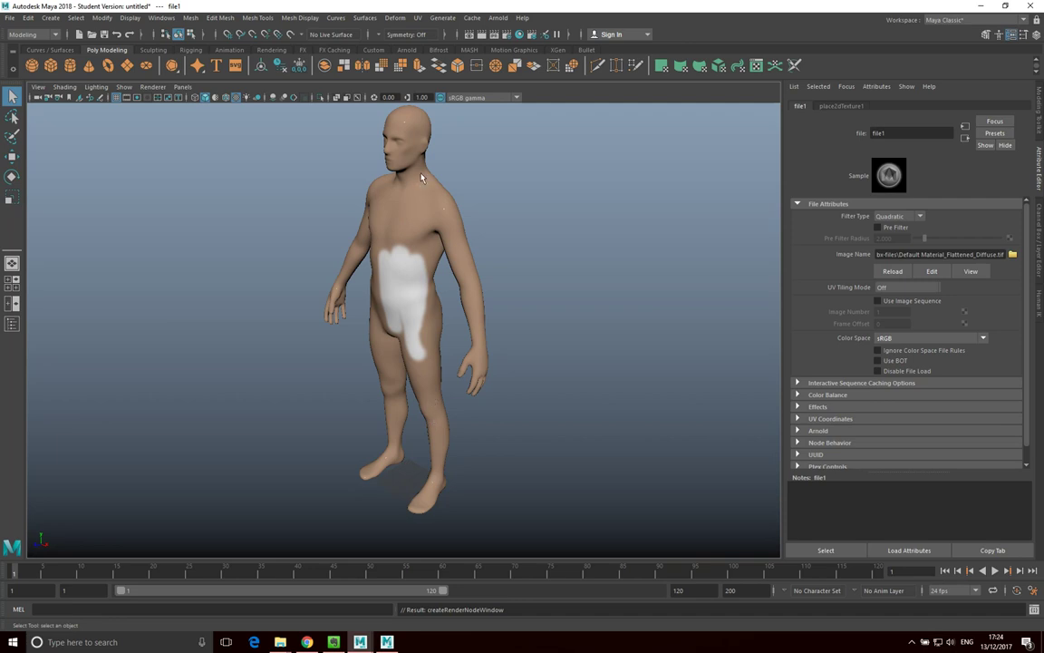
- Graph the aiStandardSurface1 material's network in a maximized Hypershade window
left_click(520, 35)
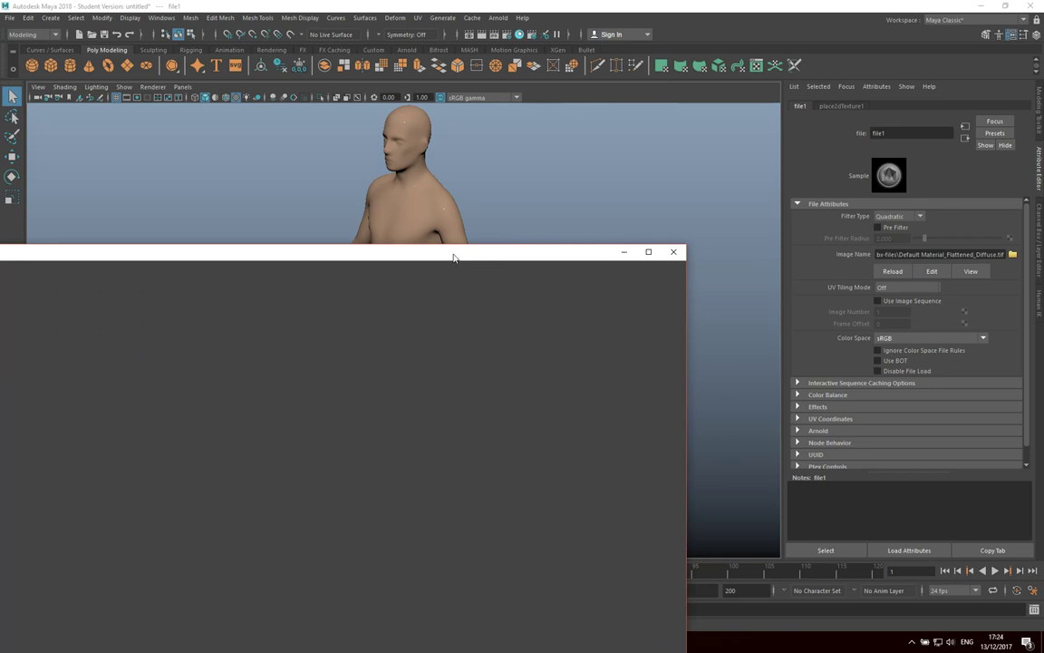
left_click_drag(454, 258, 578, 74)
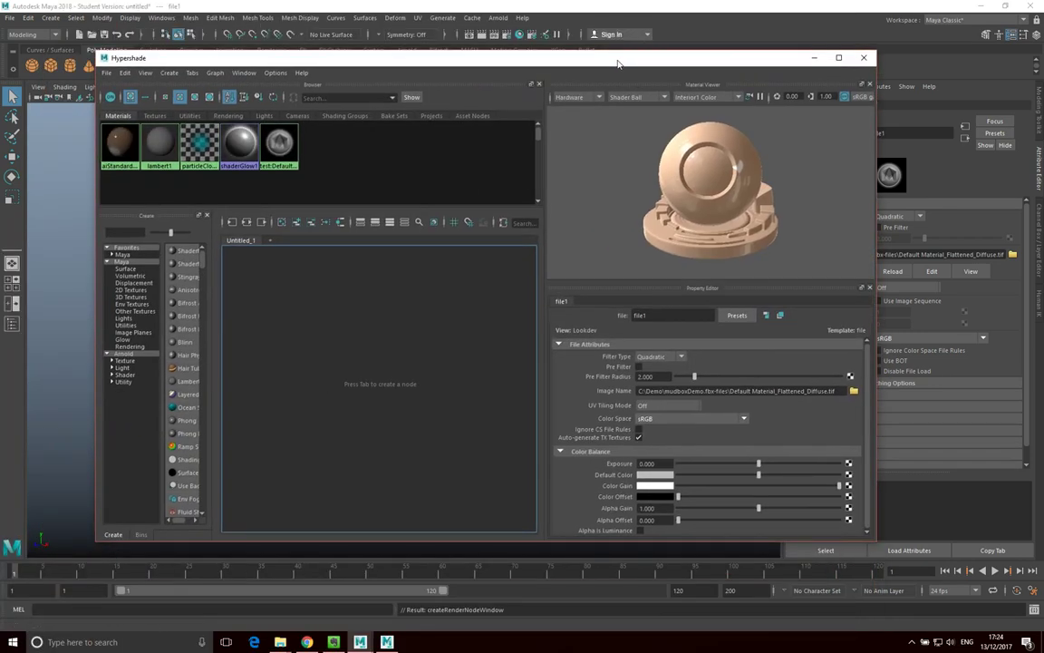
right_click(126, 143)
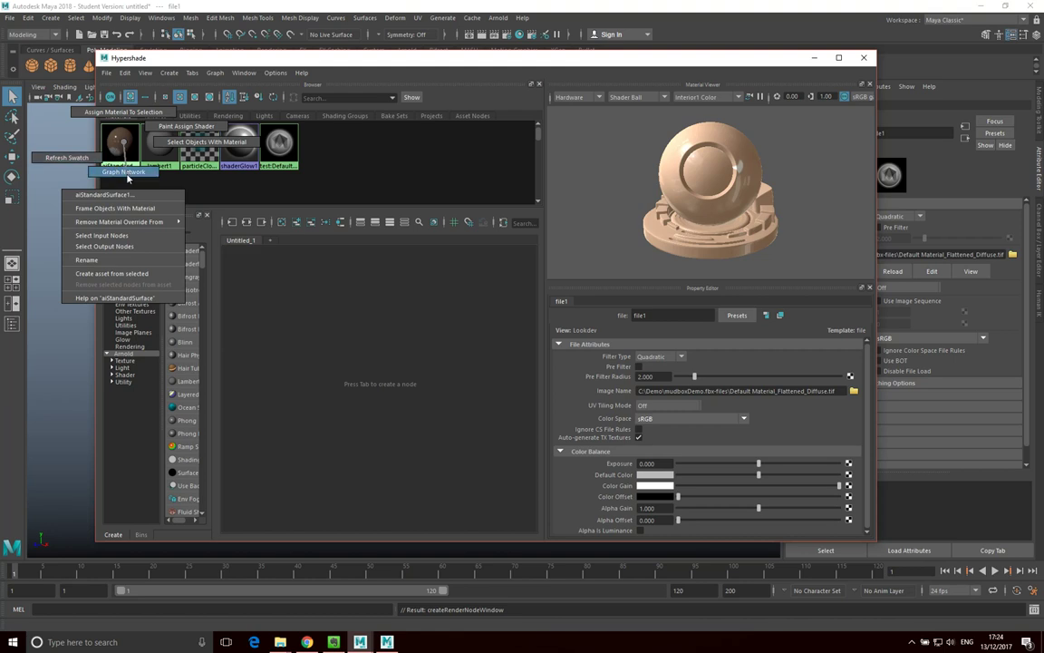
left_click(124, 170)
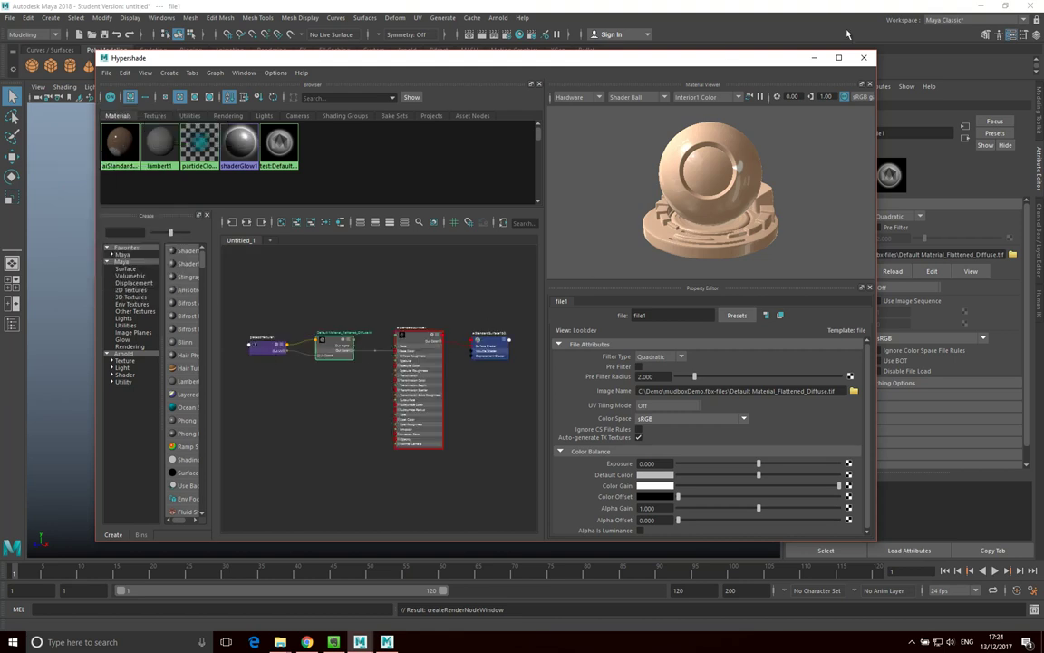
double_click(766, 57)
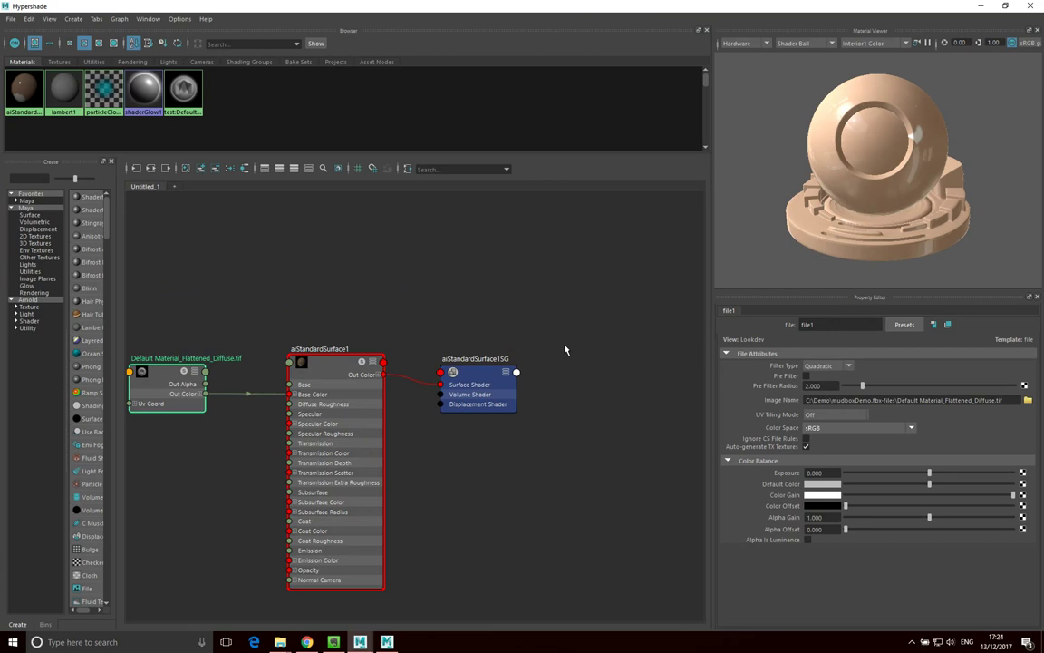
- Examine the aiStandardSurface1 node network and the shader inputs of its aiStandardSurface1SG shading group
scroll(550, 368, "up", 2)
scroll(548, 373, "down", 4)
scroll(544, 408, "up", 3)
scroll(547, 451, "up", 2)
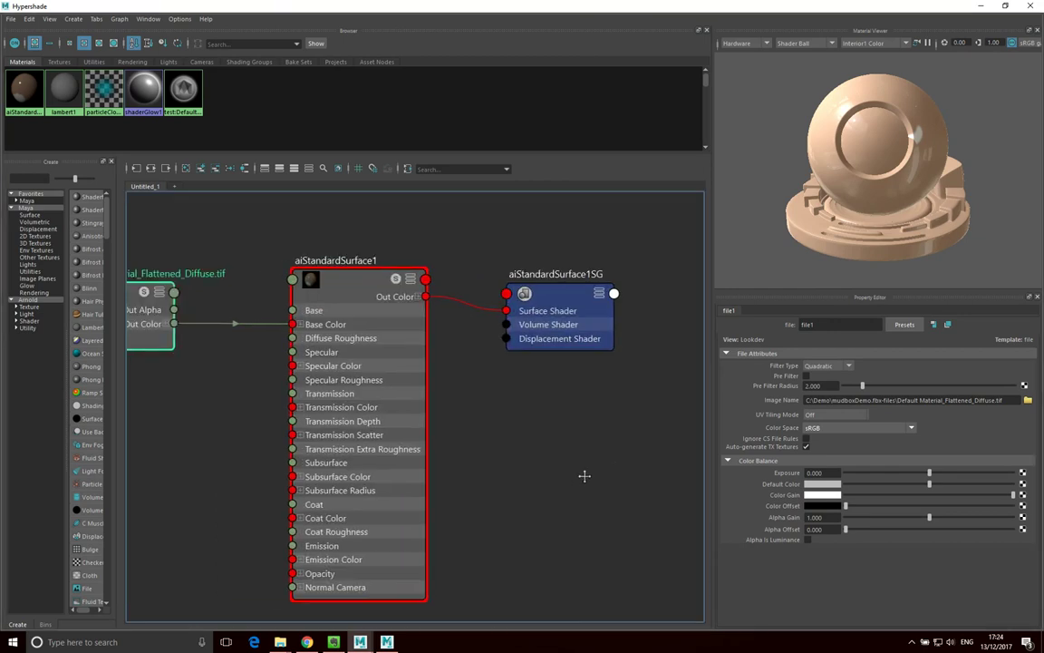
scroll(589, 401, "down", 2)
mouse_move(552, 482)
middle_mouse_down("alt")
mouse_move(601, 466)
mouse_move(606, 420)
middle_mouse_up("alt")
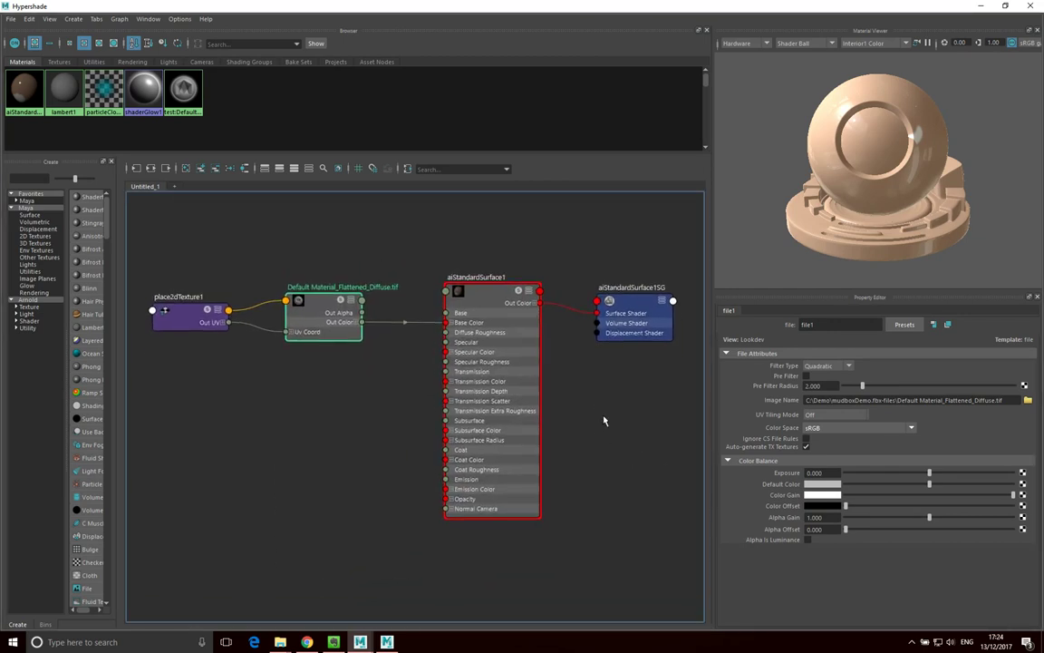
left_click(631, 319)
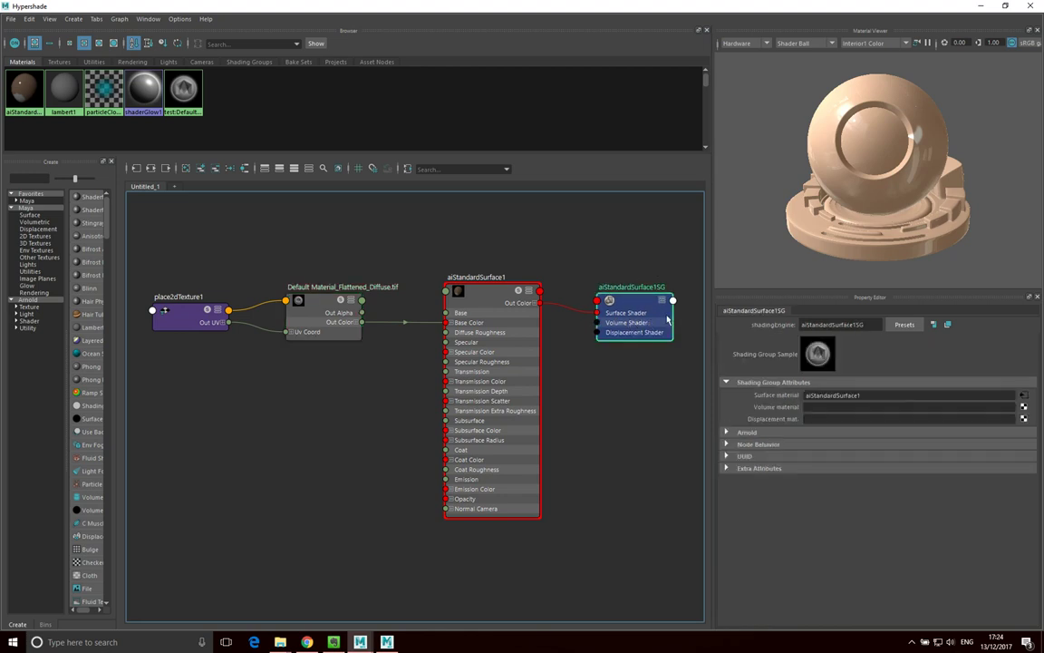
left_click(634, 350)
left_click(610, 317)
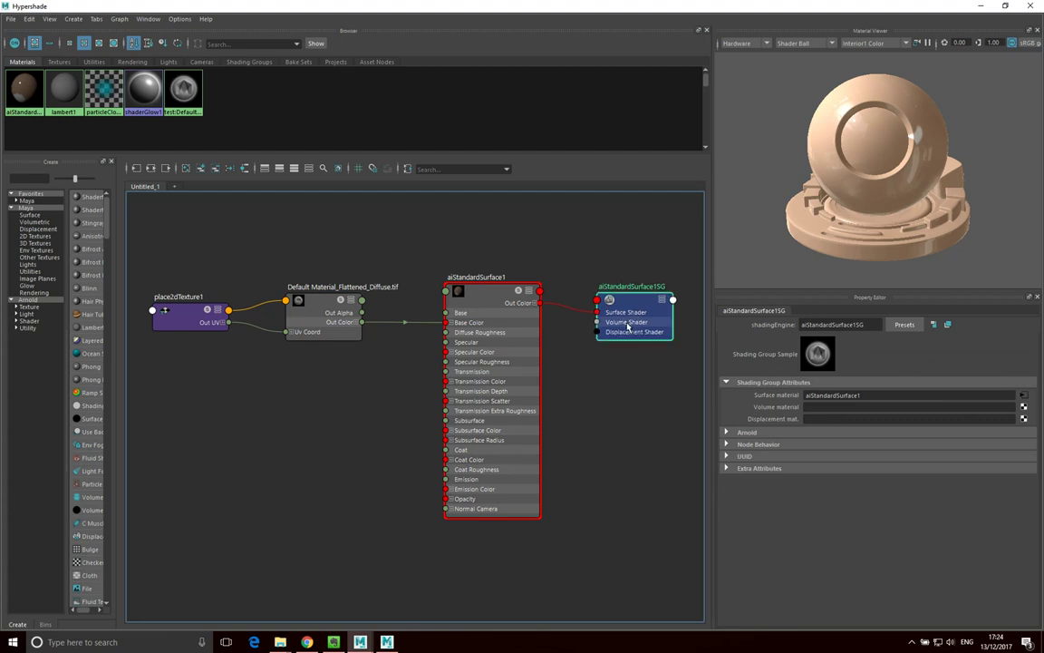
left_click(462, 332)
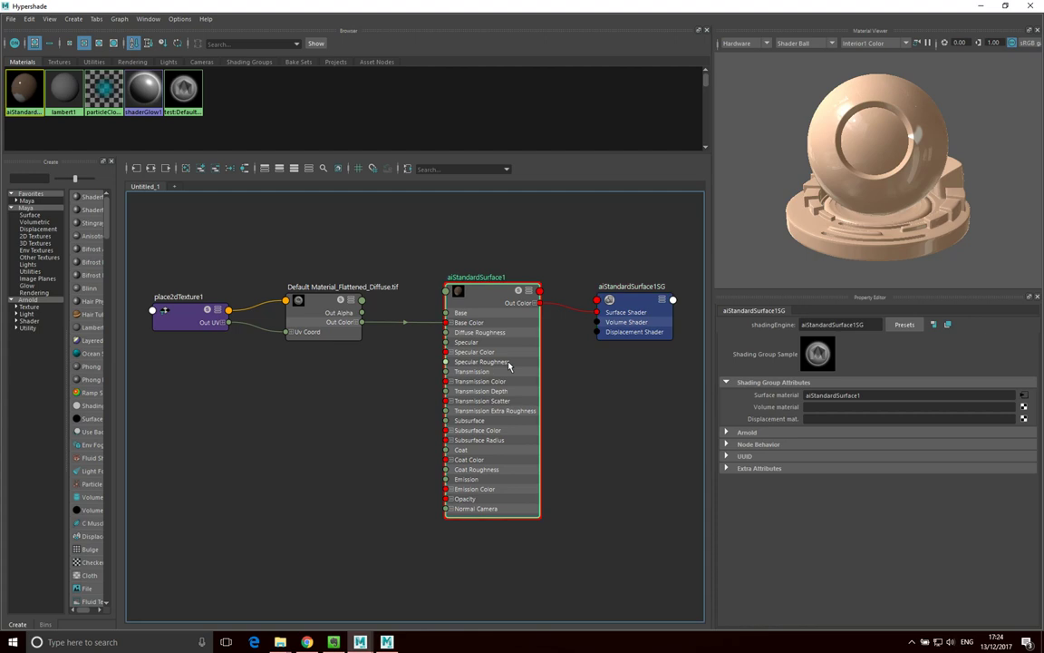
- Add a File texture to the displacement material input of the aiStandardSurface1SG shading group
left_click(605, 303)
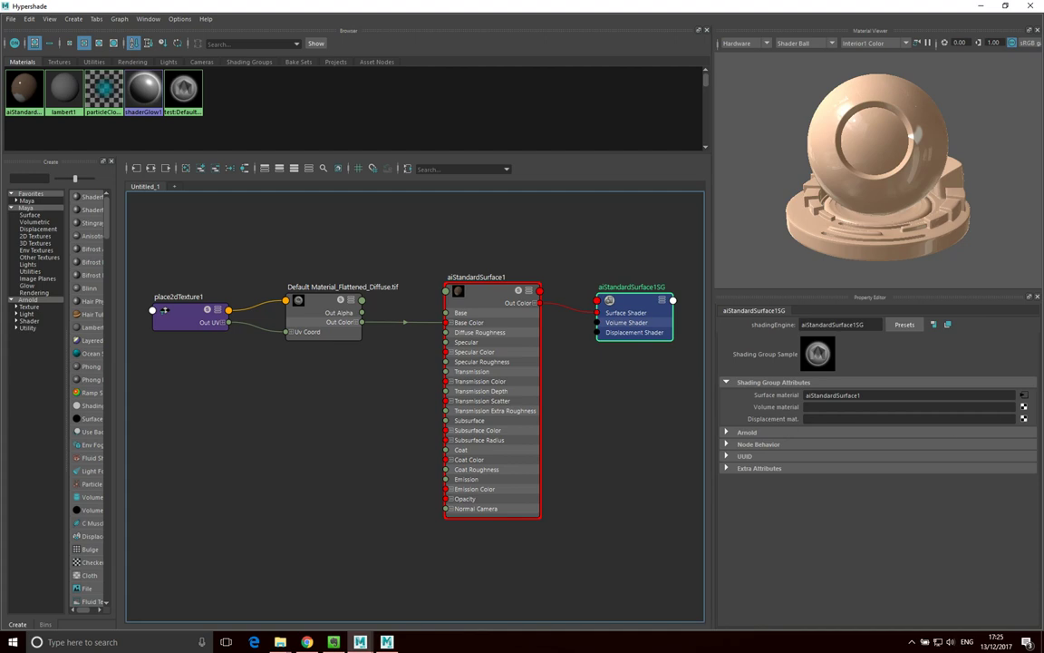
left_click(1025, 419)
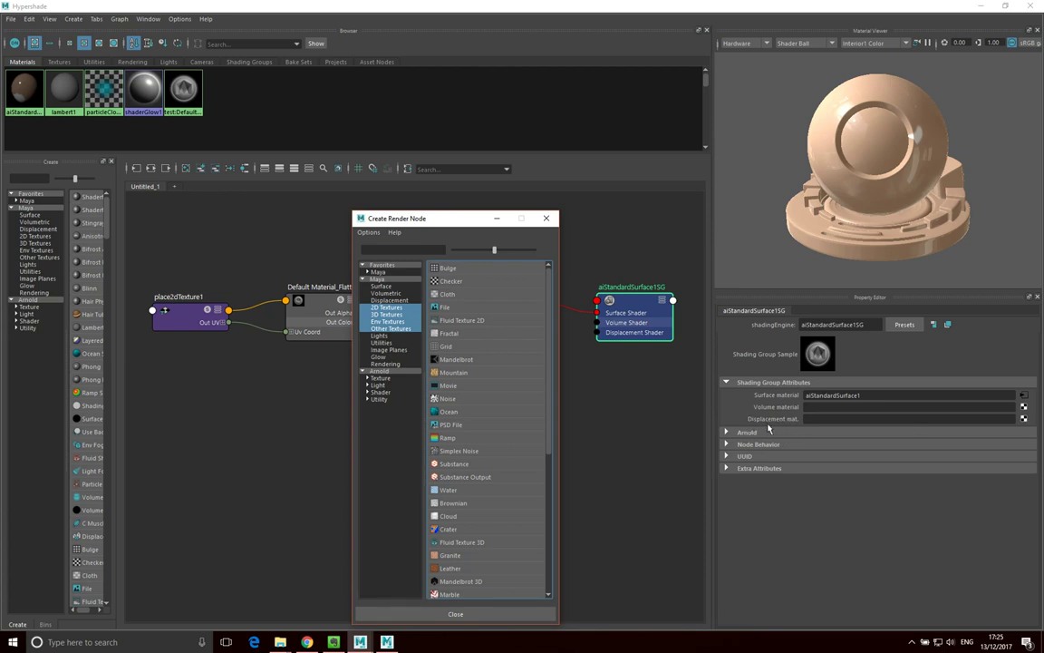
left_click(451, 308)
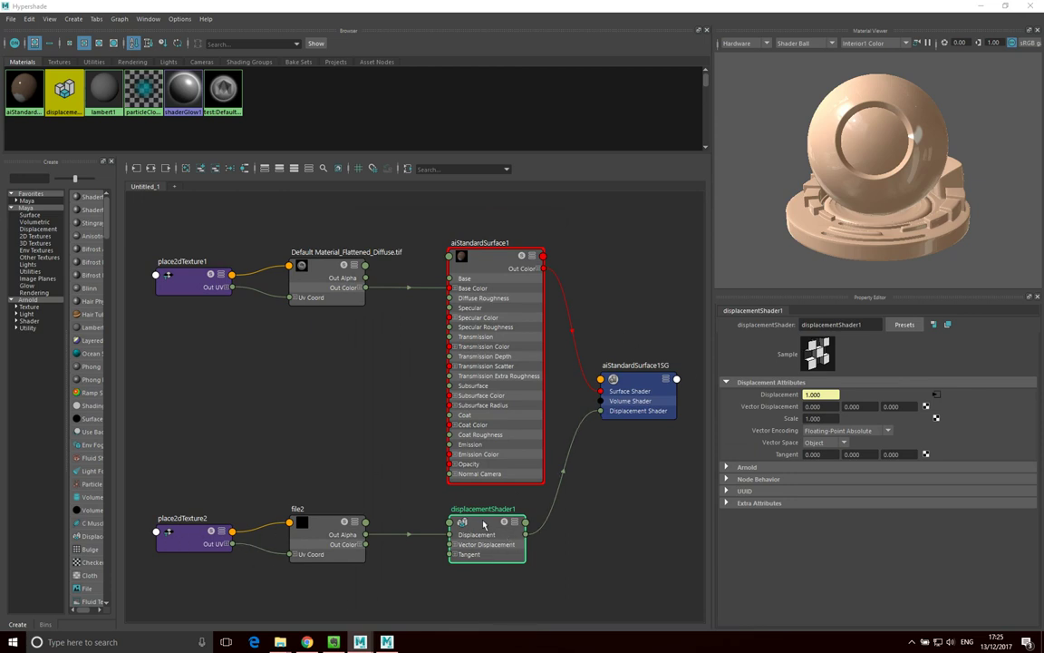
- Load Disp.exr from C:\Demo as the displacement file texture's image and set its Filter Type to Off
left_click(325, 546)
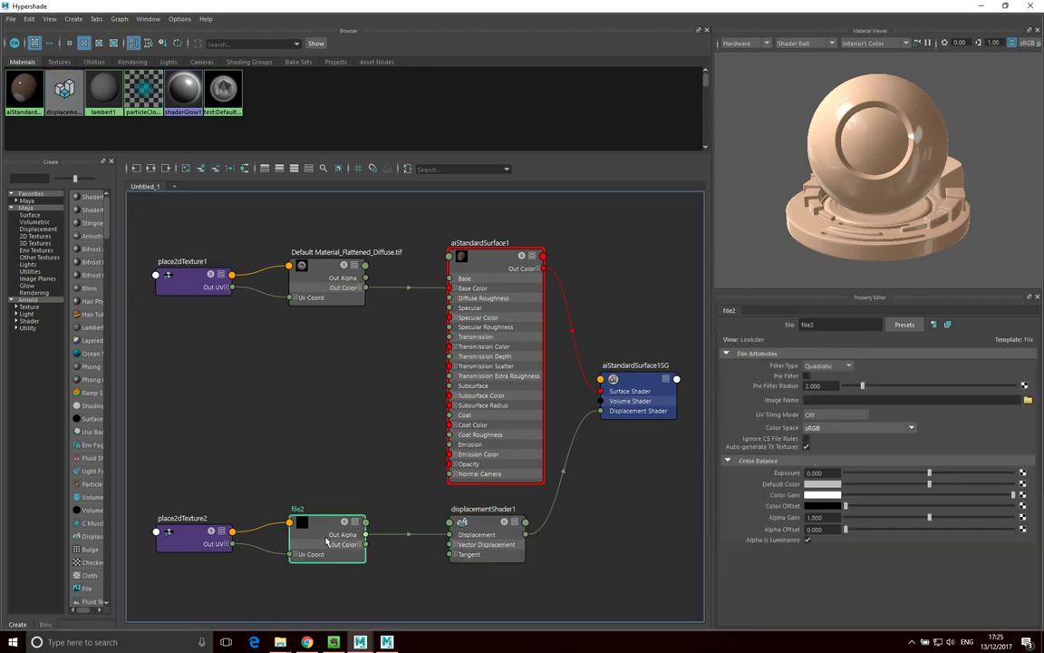
left_click(1027, 400)
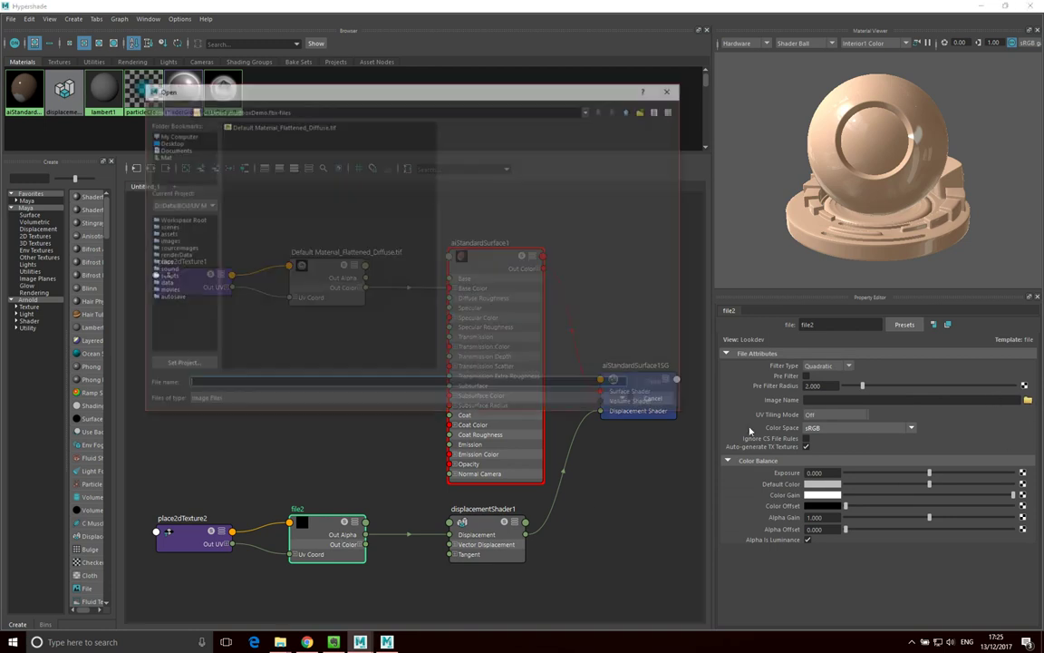
left_click(589, 109)
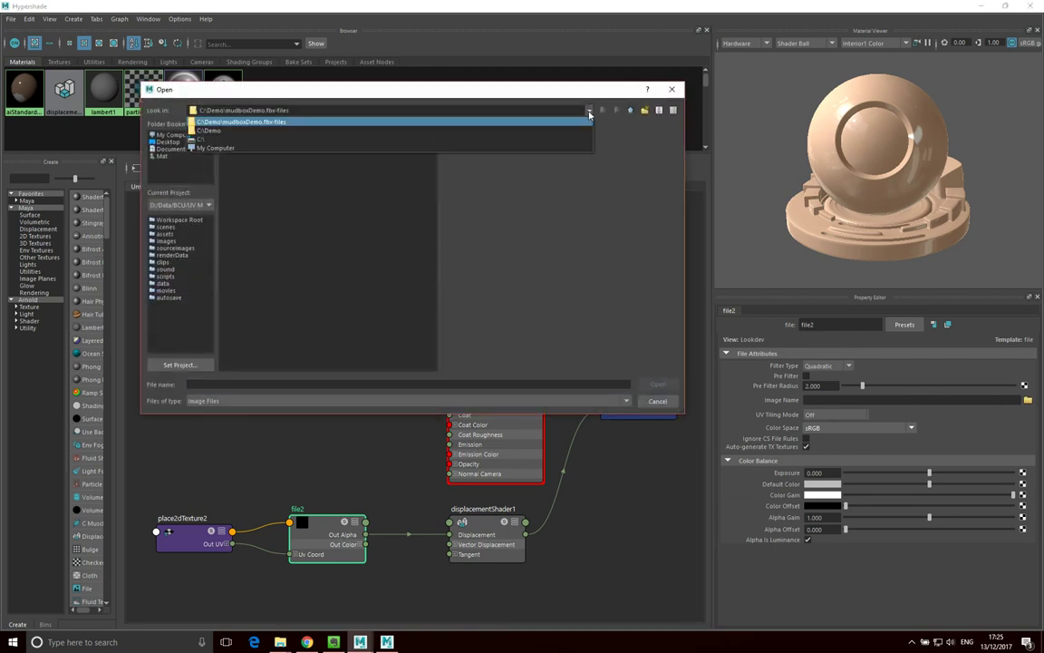
left_click(190, 129)
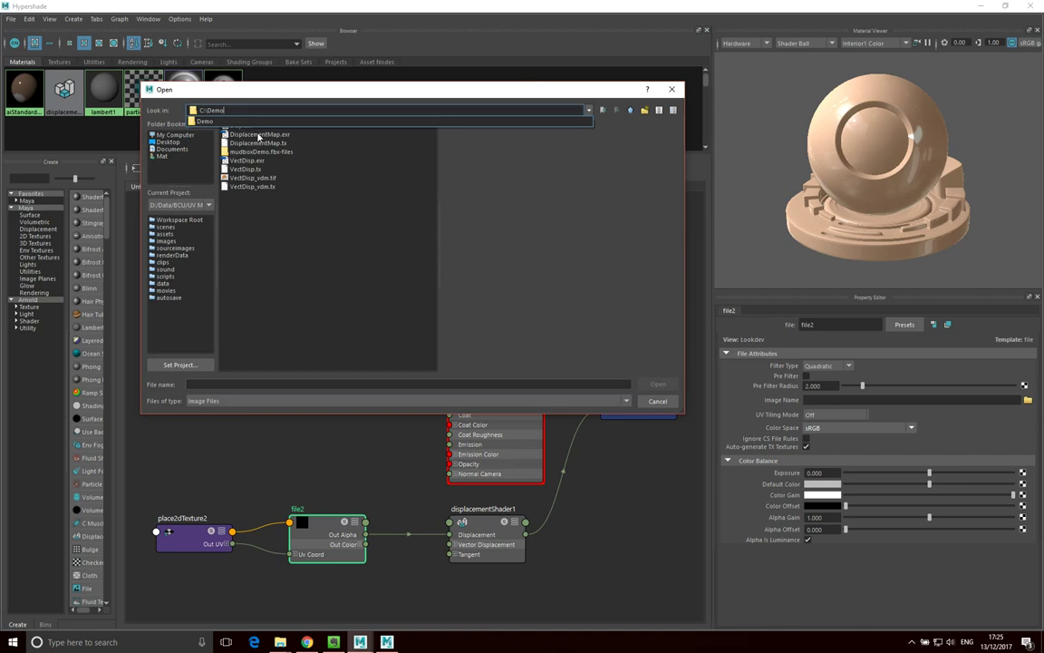
left_click(356, 195)
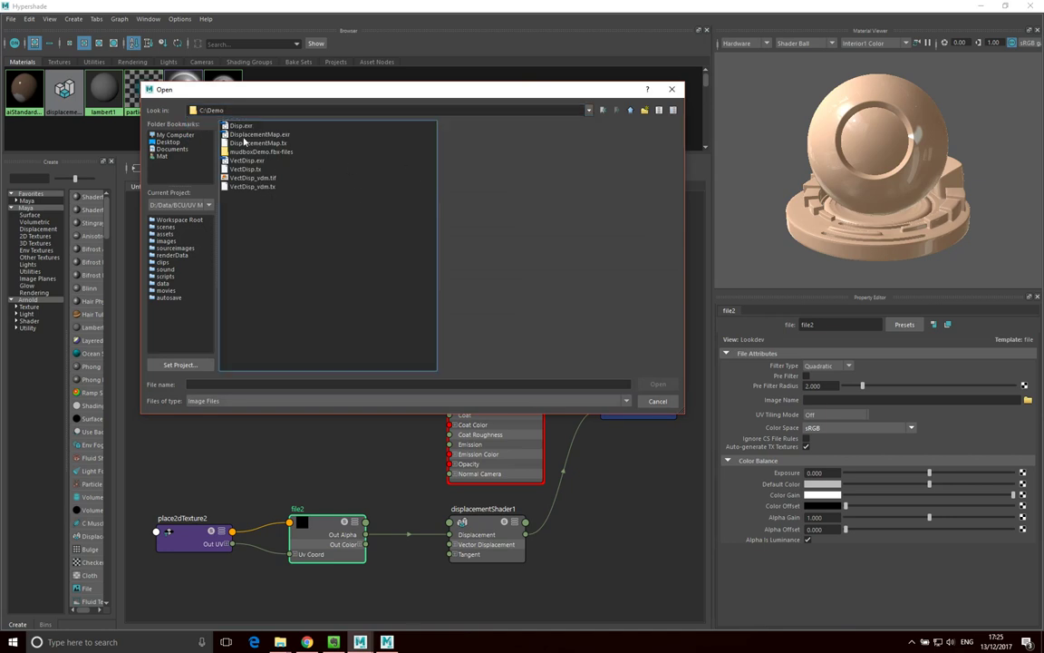
left_click(241, 126)
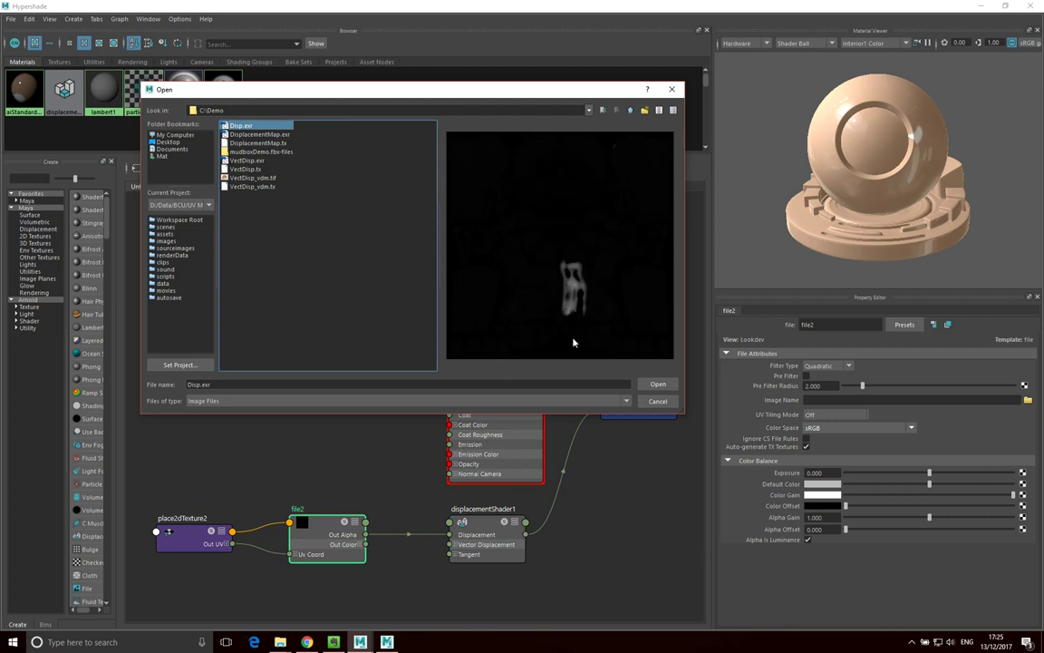
key("Return")
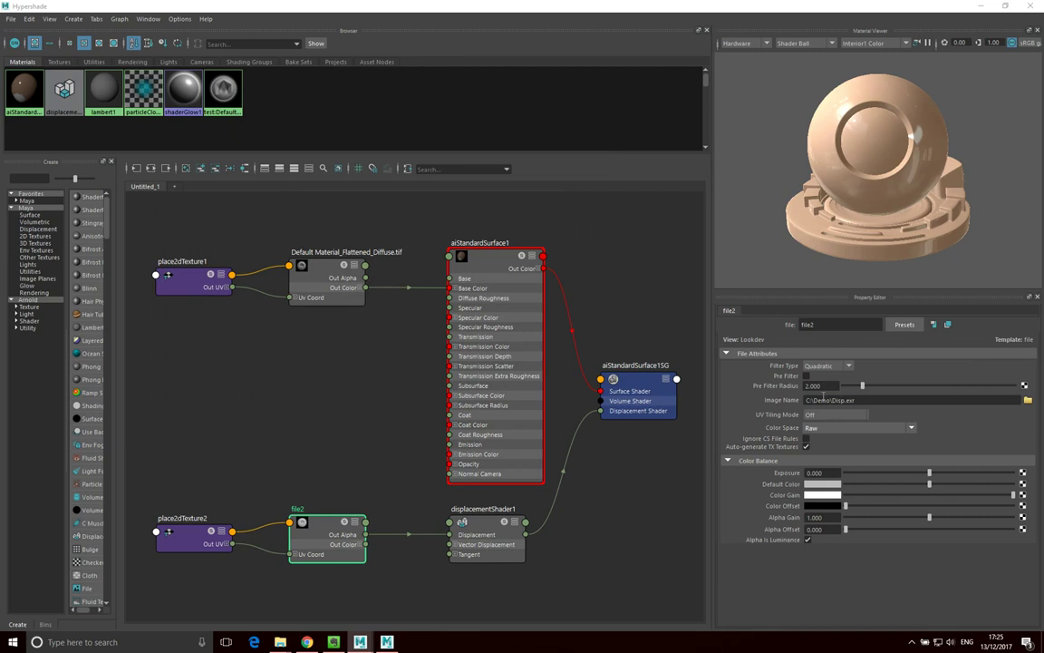
left_click(826, 367)
left_click(814, 376)
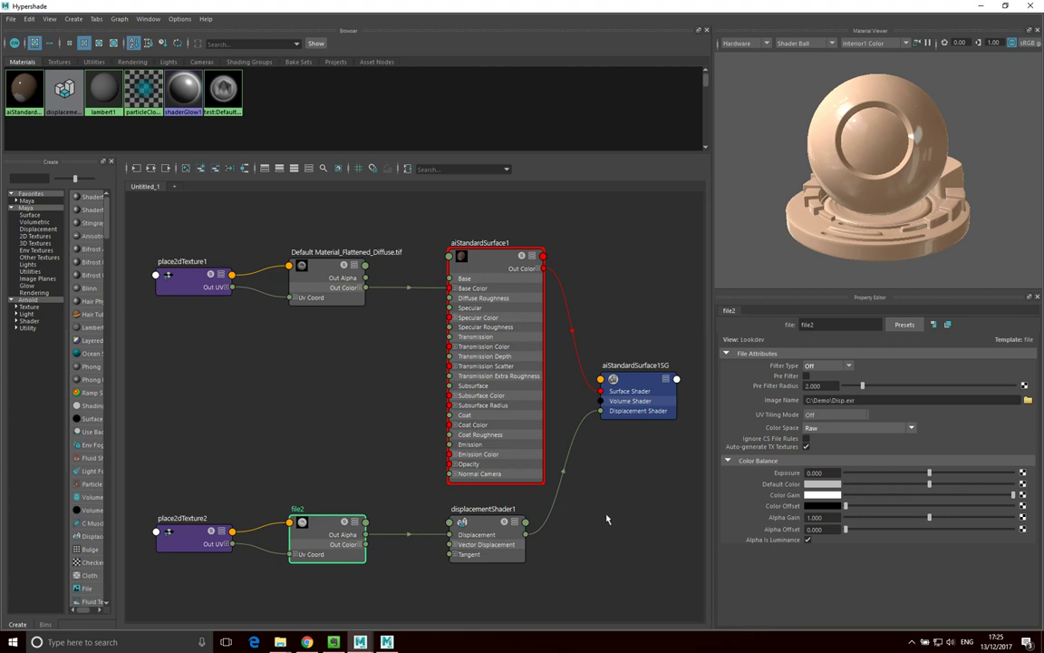
- Set the body mesh's Arnold subdivision type to catclark with 3 iterations
left_click(983, 6)
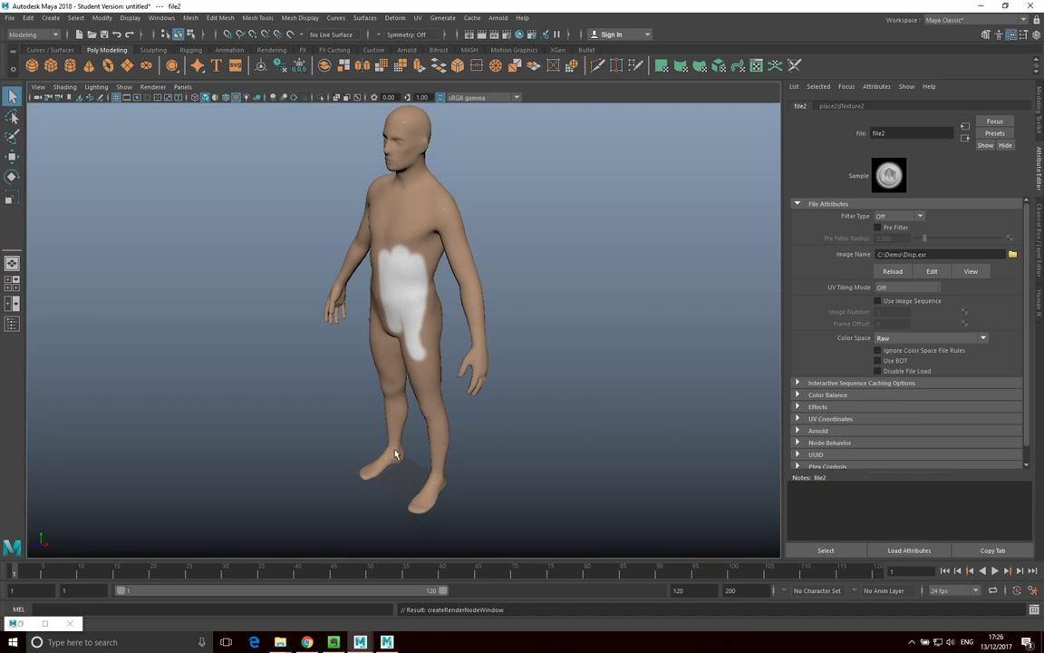
right_click(405, 276)
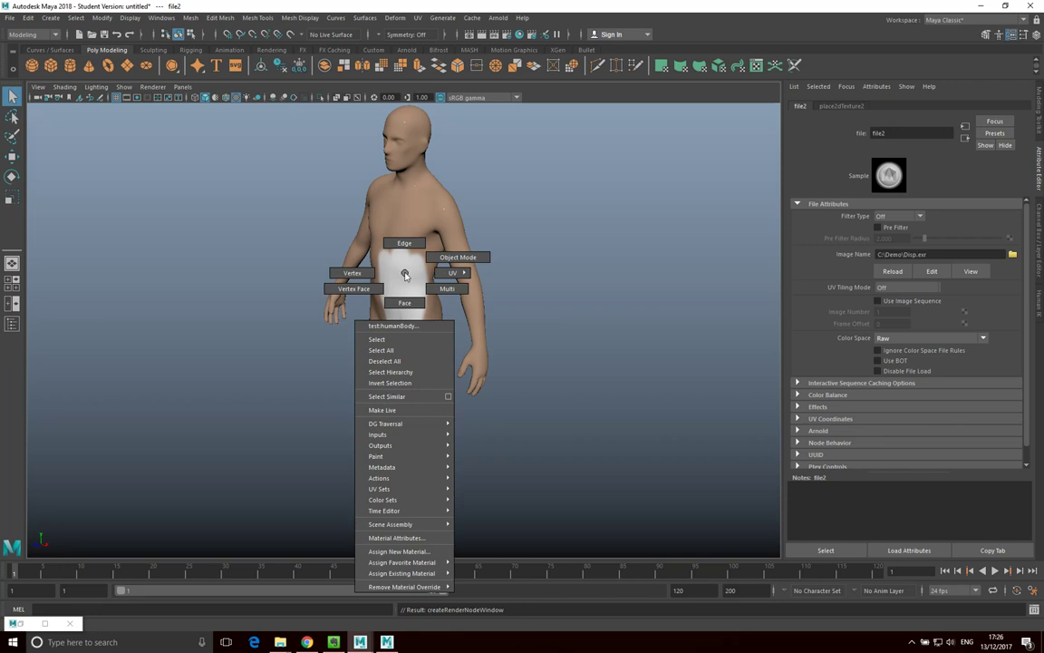
left_click(406, 267)
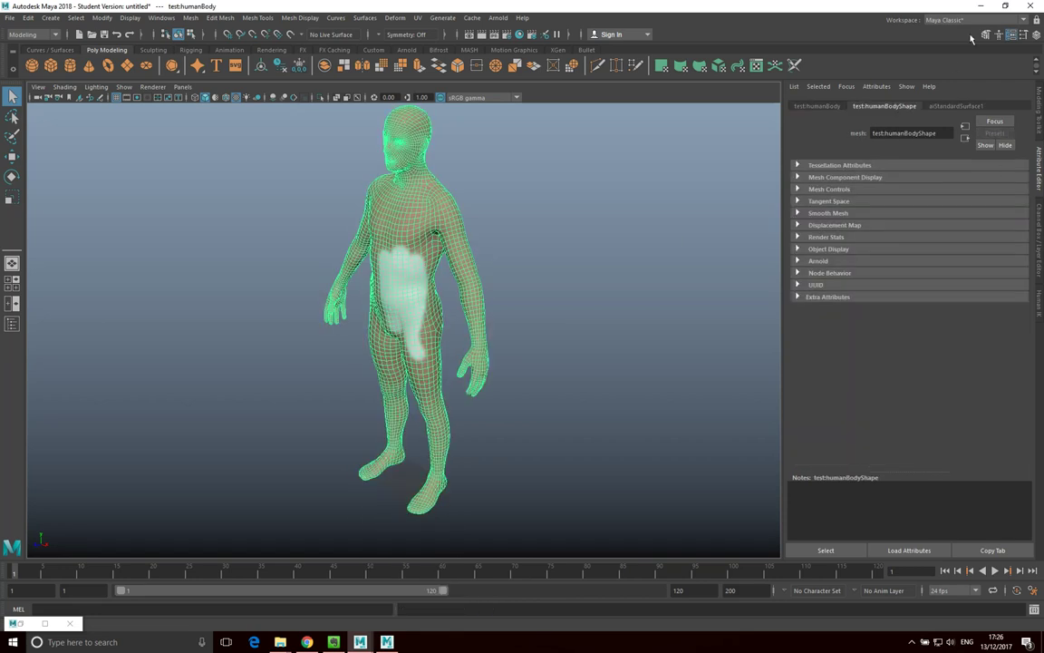
left_click(797, 261)
scroll(843, 353, "down", 4)
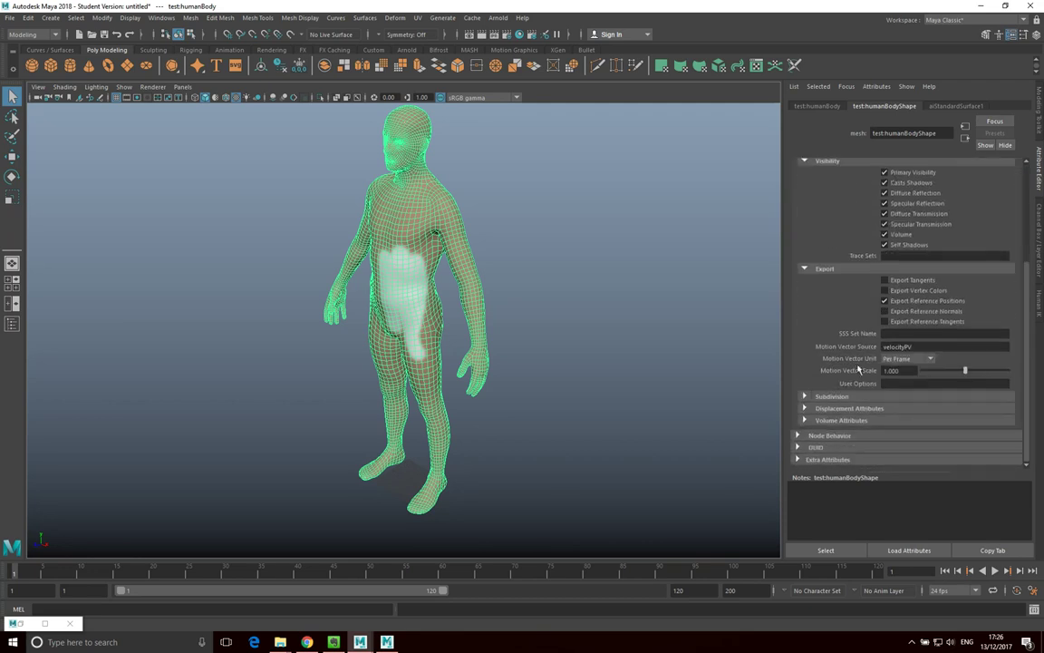
left_click(805, 397)
scroll(830, 381, "down", 2)
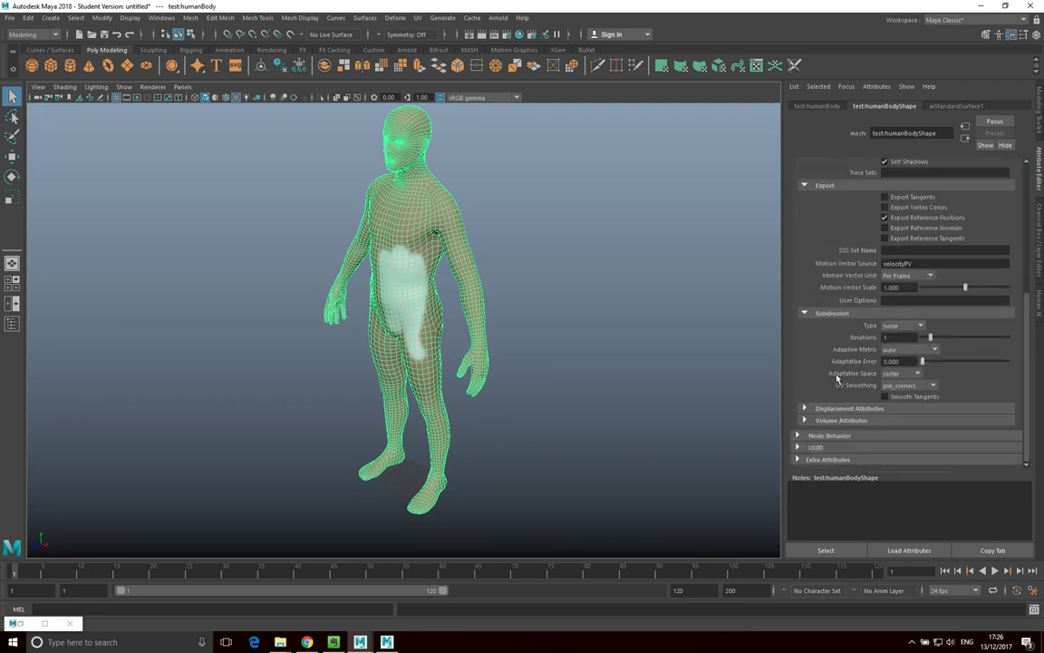
left_click(902, 327)
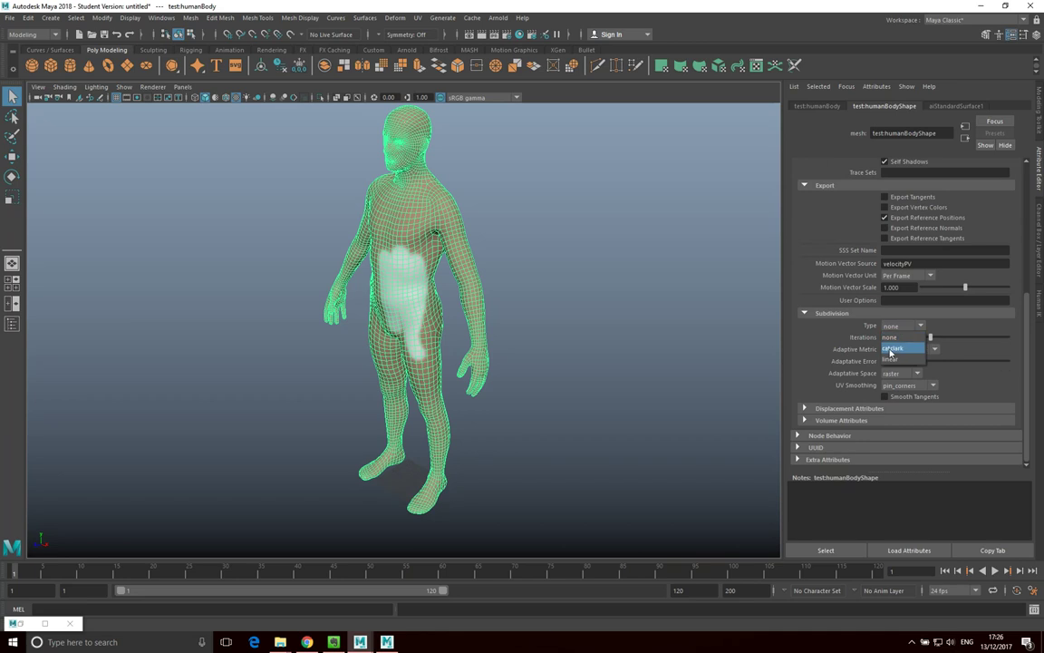
left_click(892, 349)
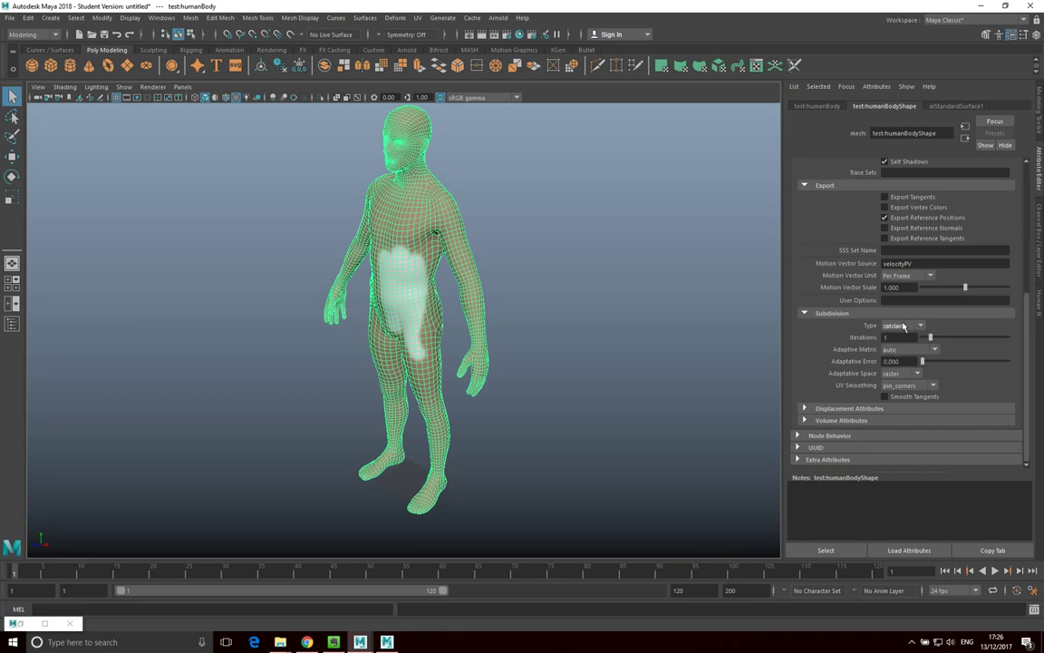
left_click_drag(931, 338, 948, 338)
- Add an Arnold SkyDome light to the scene
left_click(494, 19)
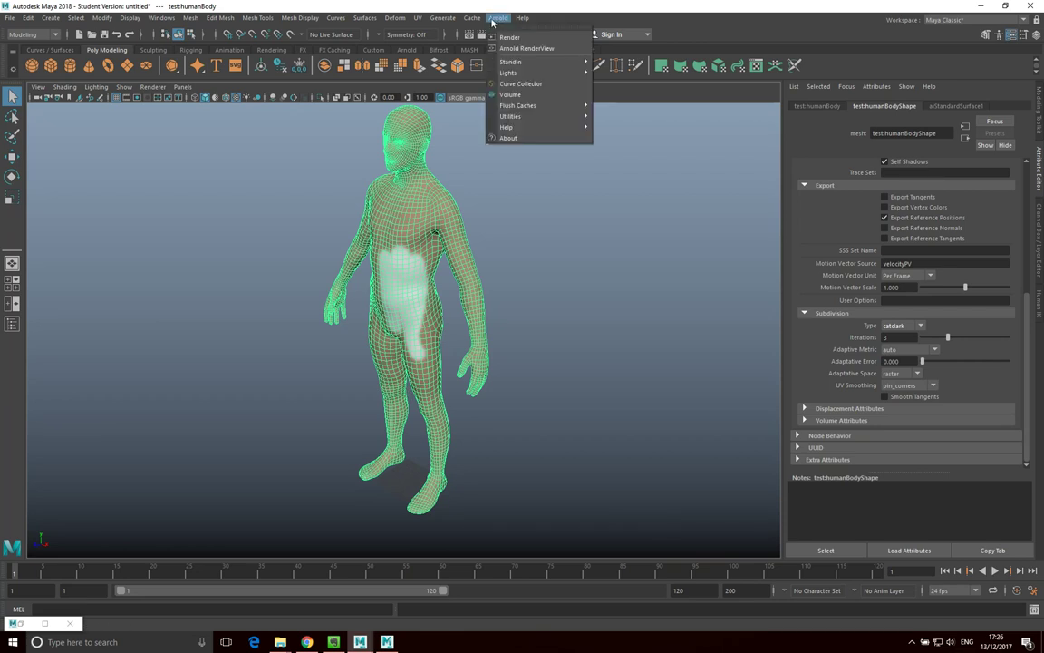
mouse_move(544, 73)
left_click(609, 90)
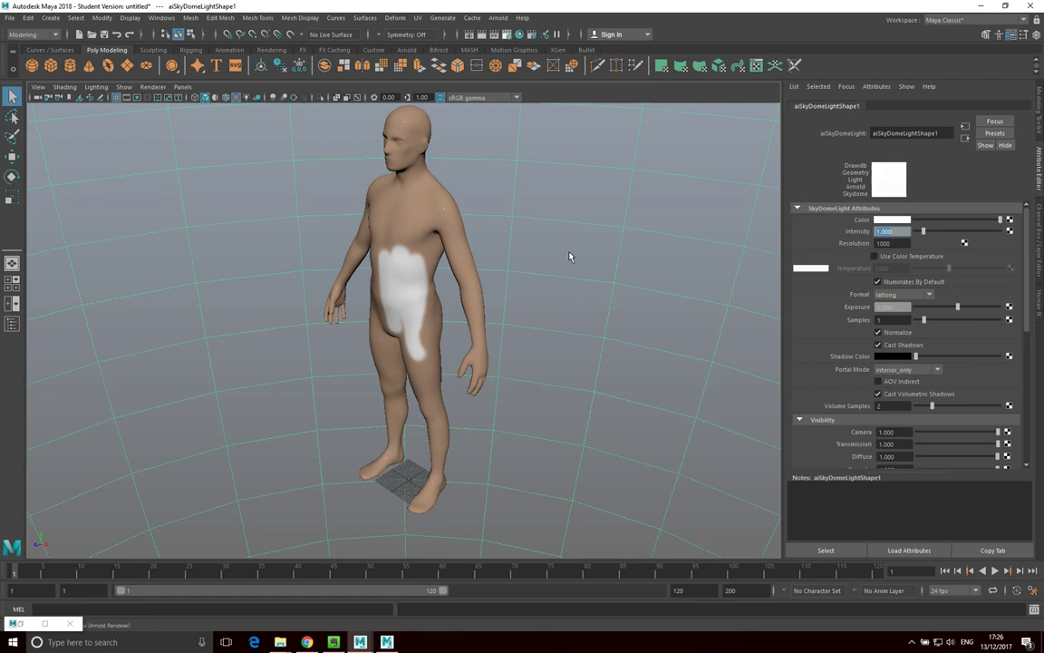
- Set the render image size preset to HD_1080 in the render settings
left_click(453, 36)
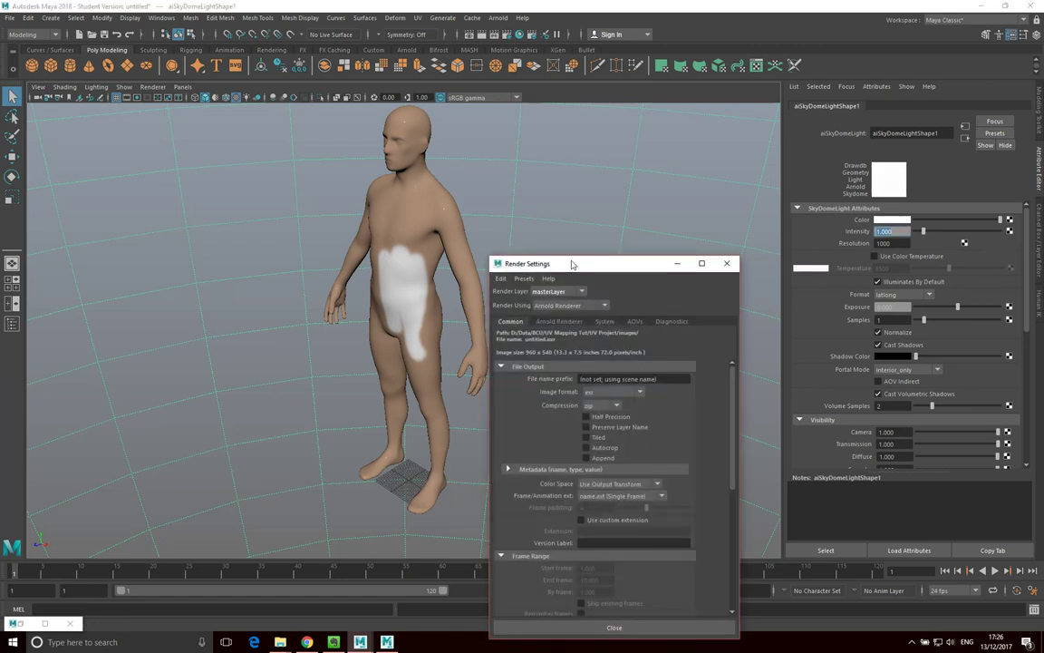
scroll(589, 349, "down", 5)
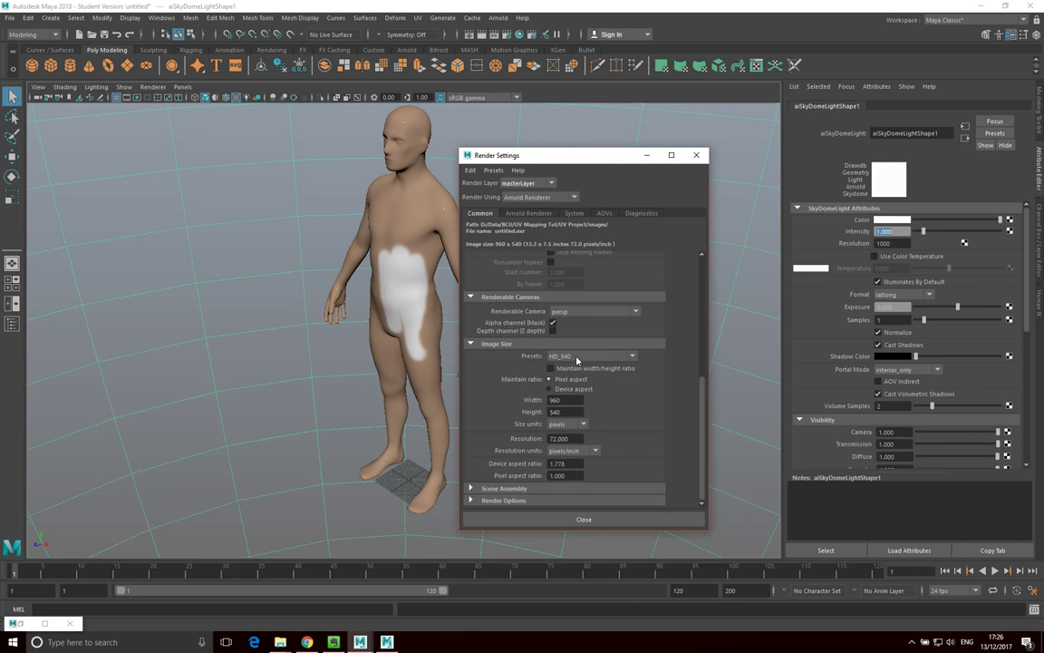
left_click(571, 356)
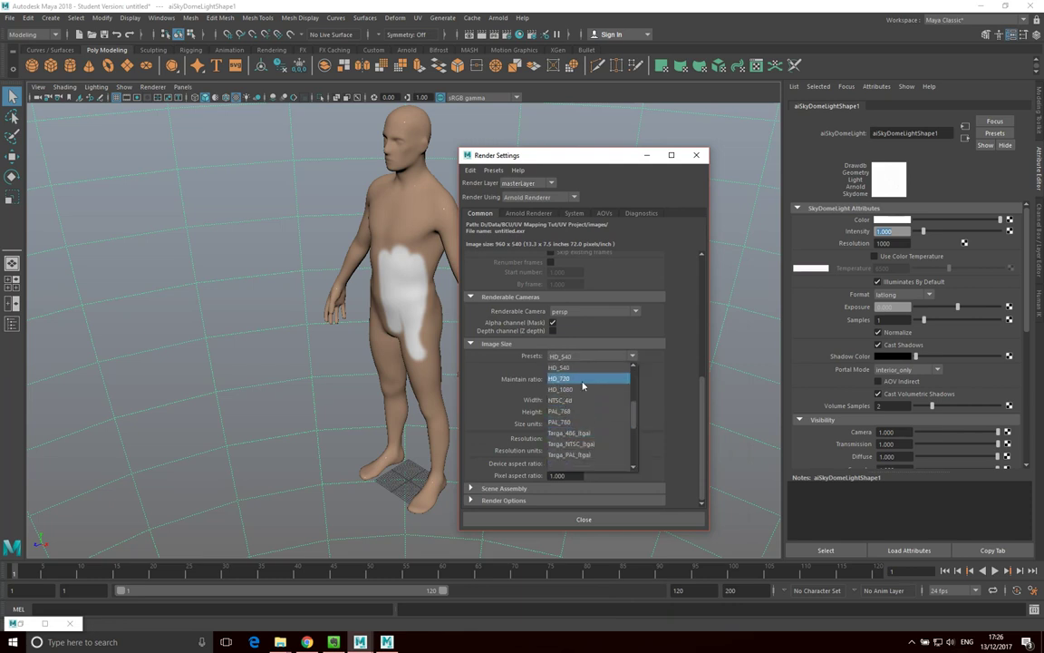
left_click(580, 390)
left_click(571, 520)
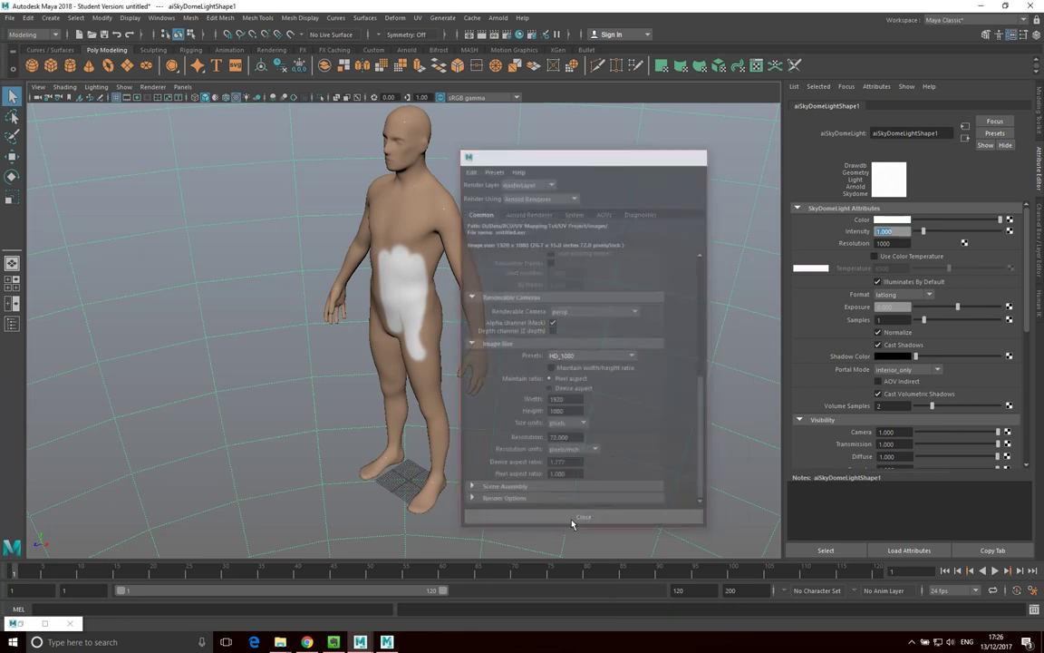
- Render a closer view of the body's torso in the Arnold RenderView
left_click(490, 18)
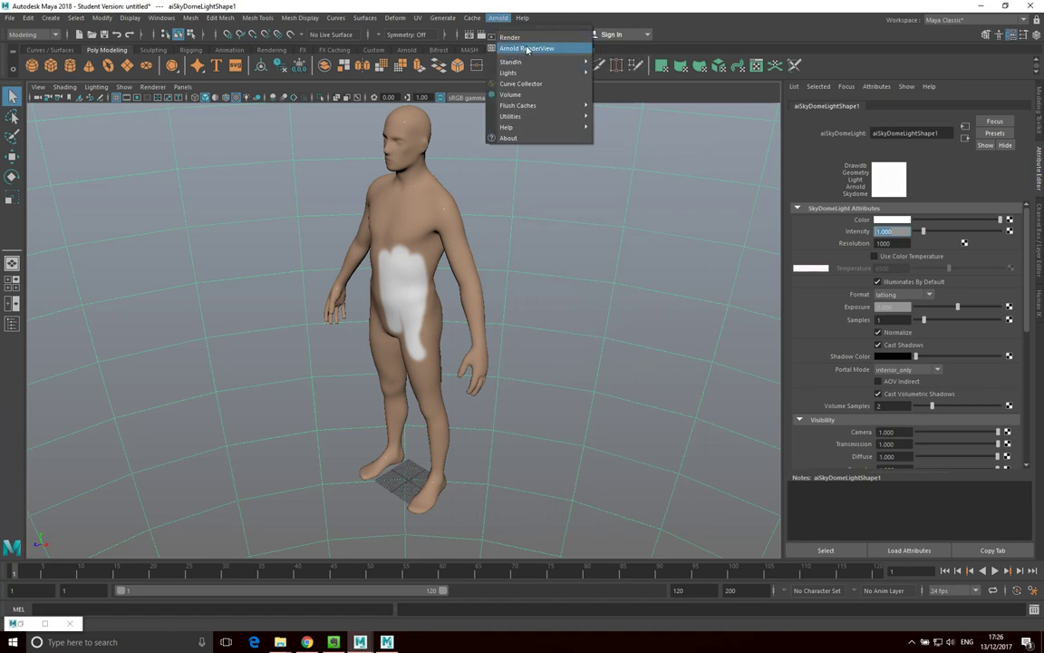
left_click(467, 224)
scroll(442, 223, "up", 5)
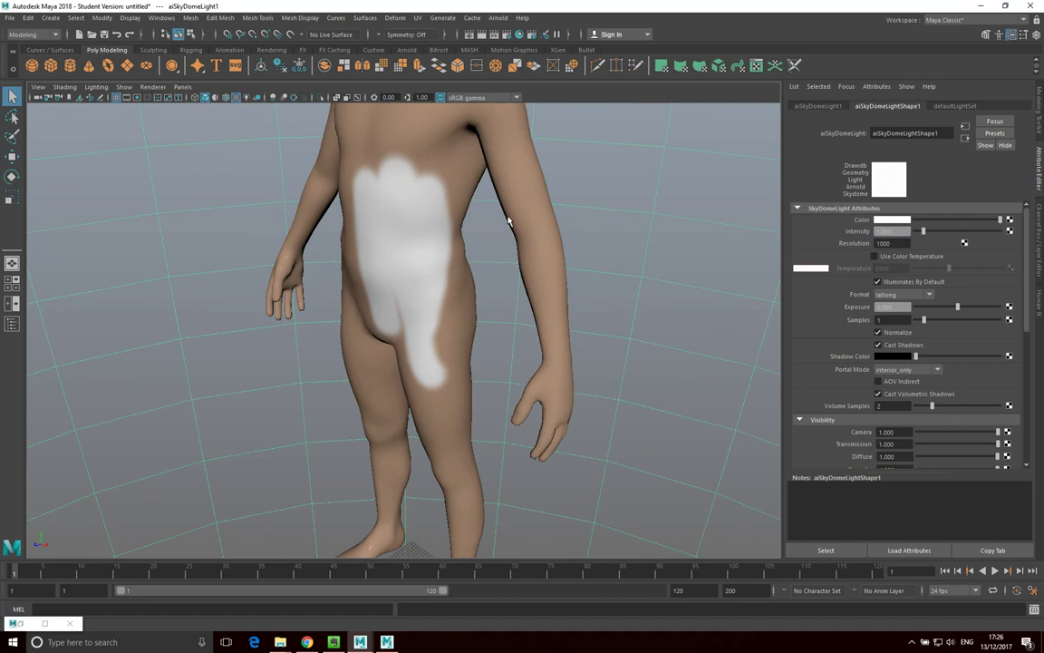
left_click(498, 18)
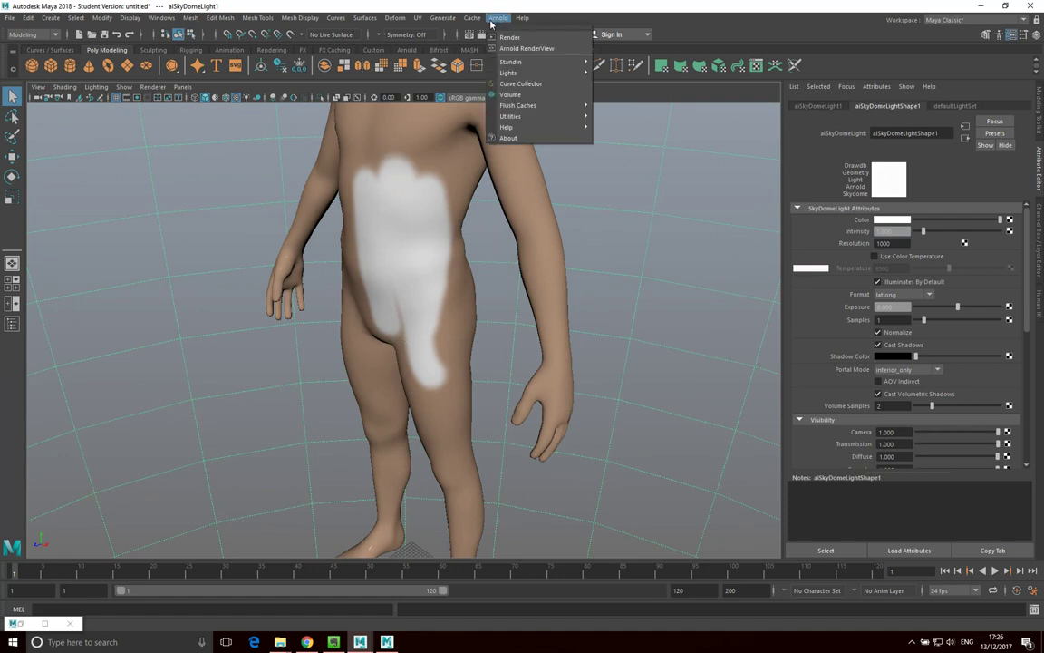
left_click(526, 52)
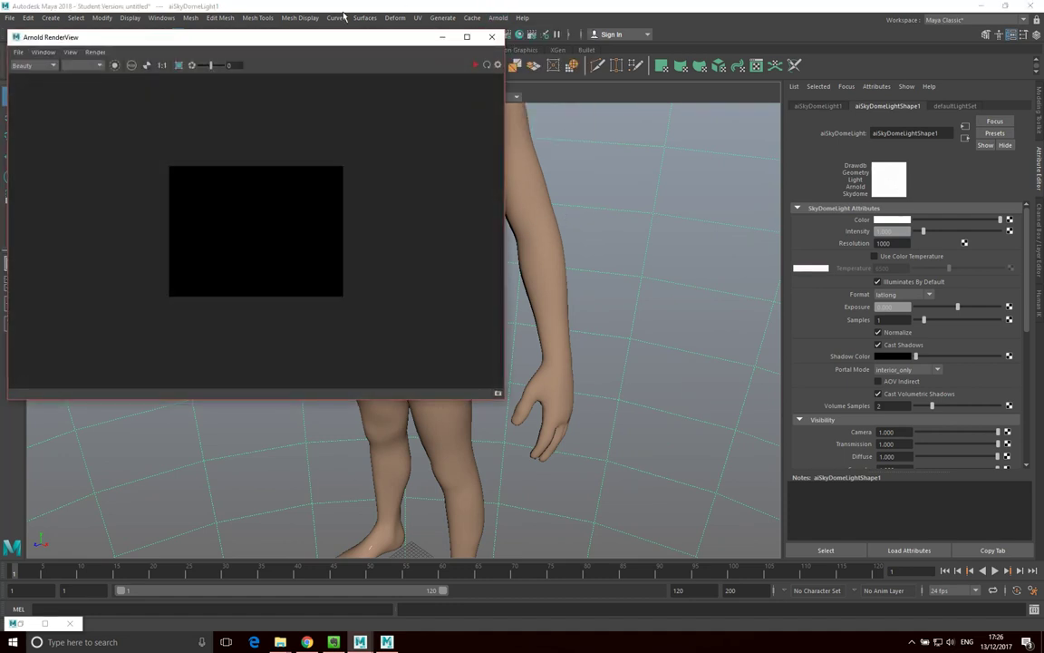
left_click_drag(331, 33, 522, 95)
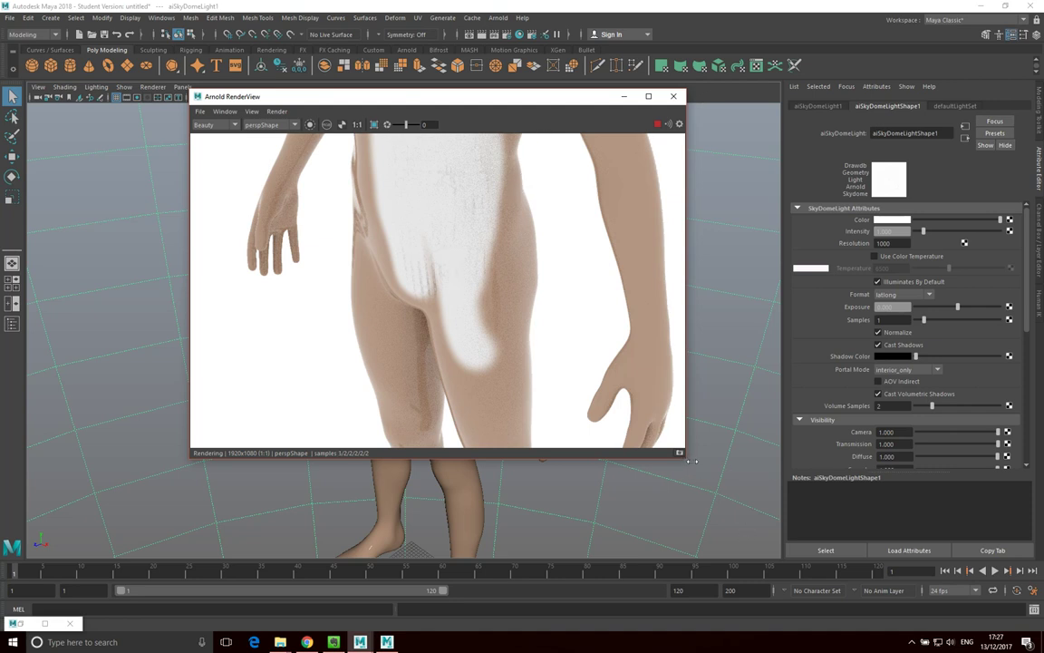
- Enlarge the Arnold RenderView, examine the displacement detail on the rendered torso, and close the view
left_click_drag(689, 460, 741, 458)
left_click_drag(494, 97, 383, 89)
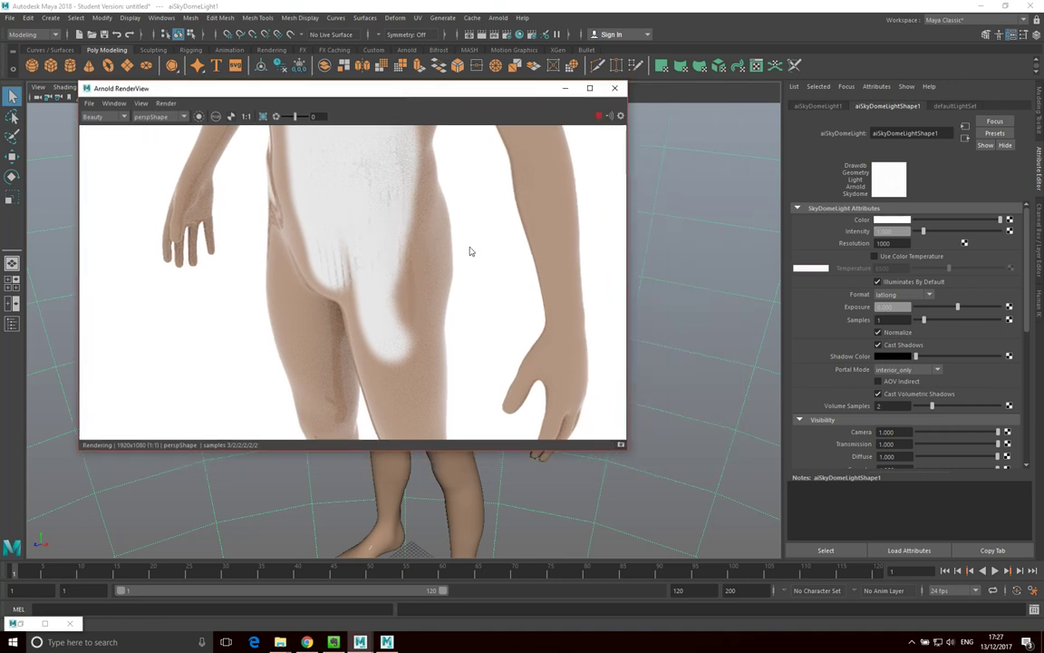
middle_click_drag(474, 249, 478, 321)
middle_click_drag(458, 244, 490, 305)
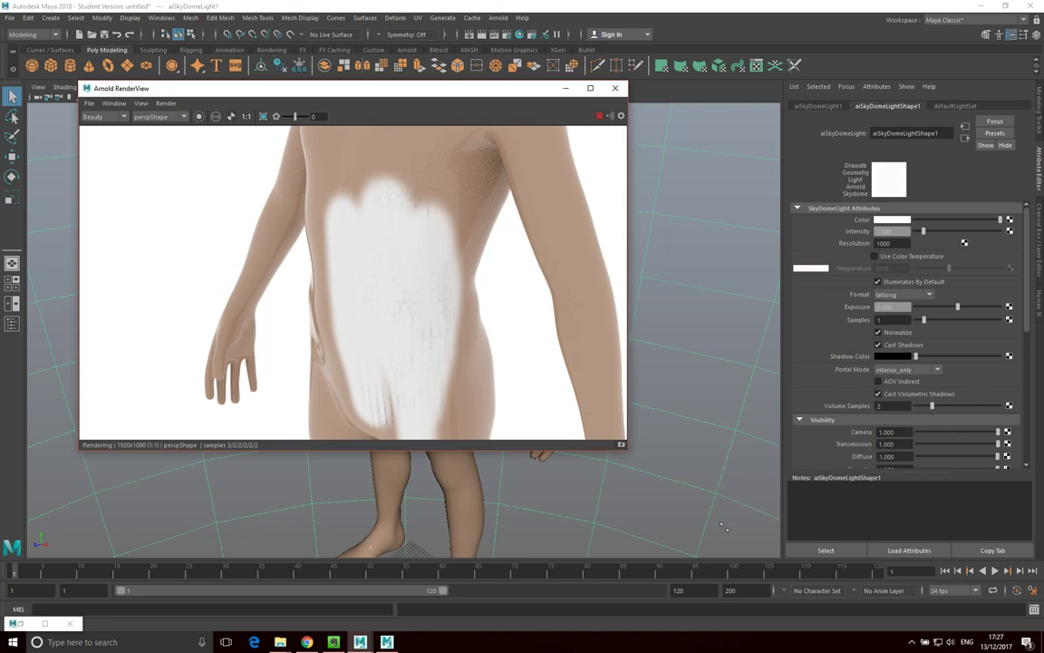
left_click_drag(725, 525, 727, 523)
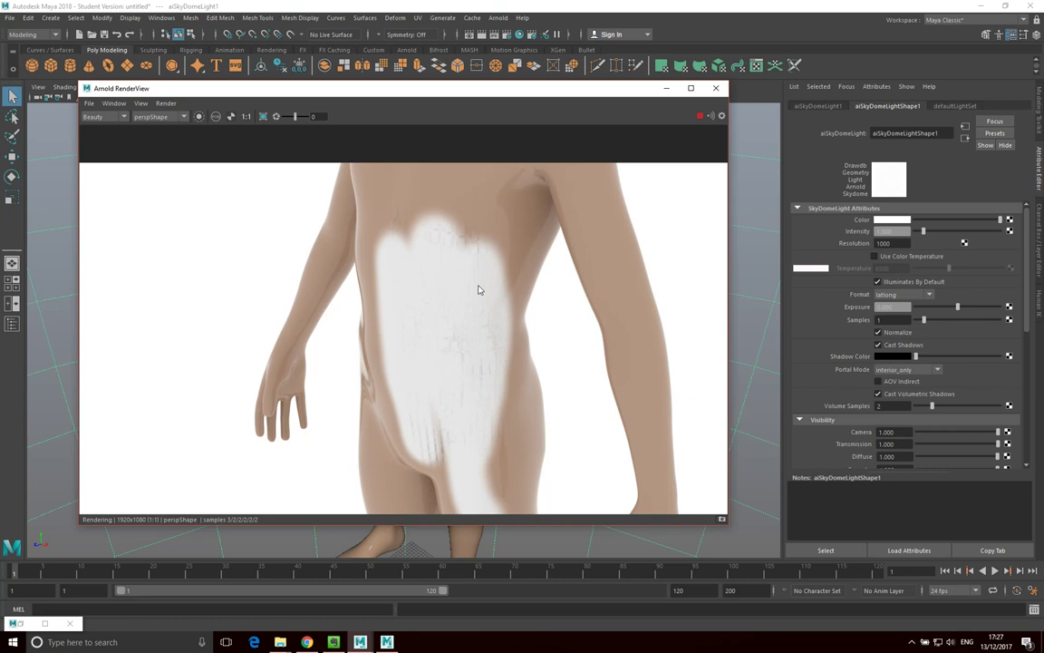
left_click(716, 88)
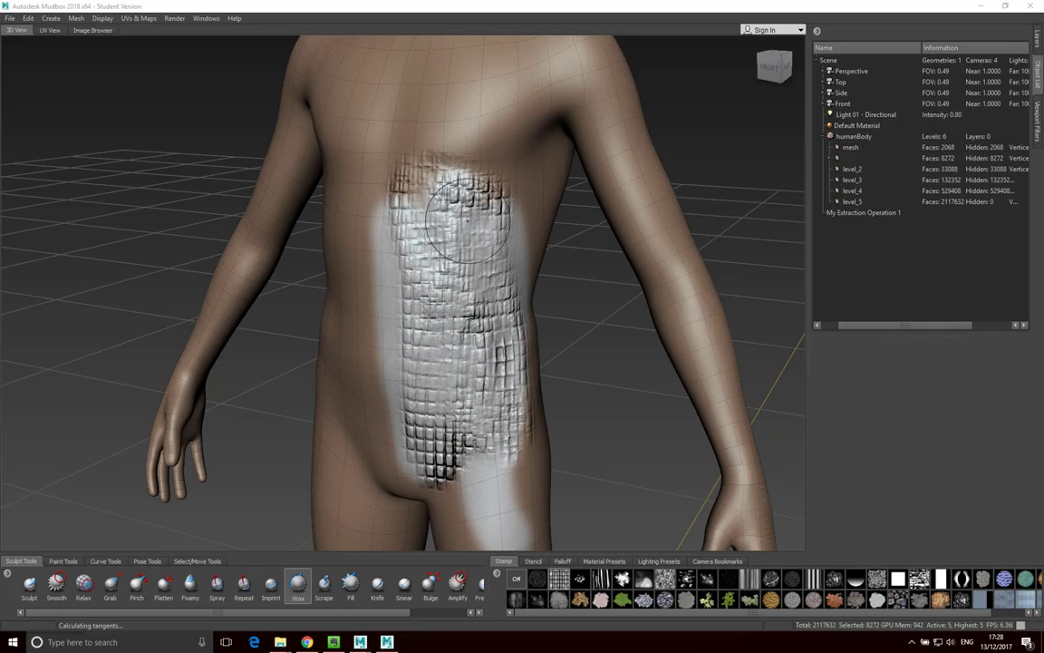
- Start a new texture map extraction operation and choose Vector Displacement Map as the map to generate
left_click(145, 19)
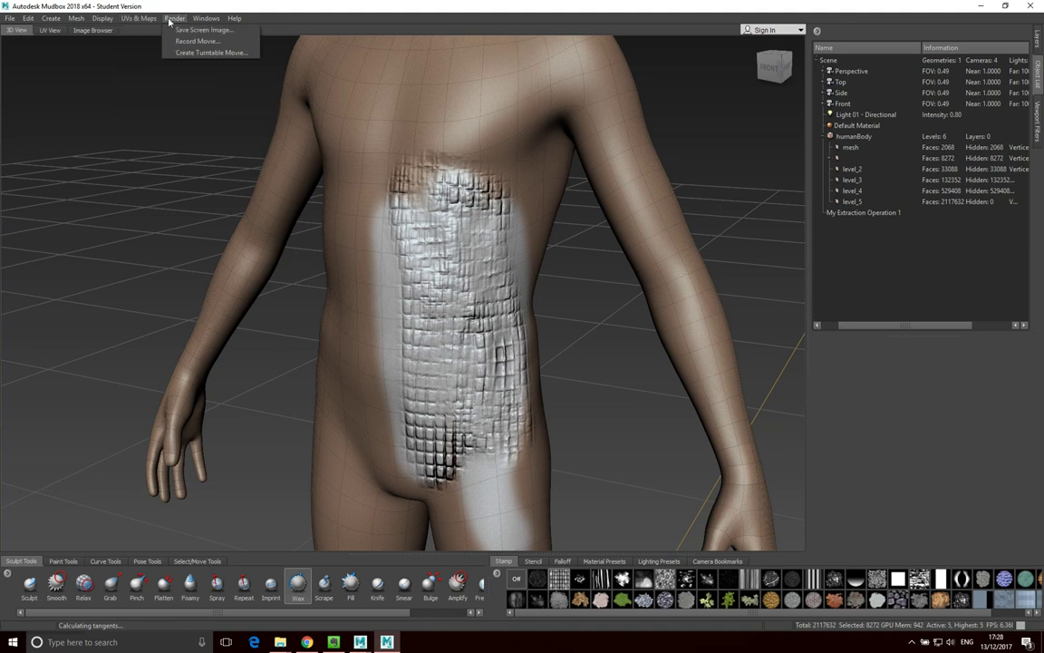
mouse_move(159, 92)
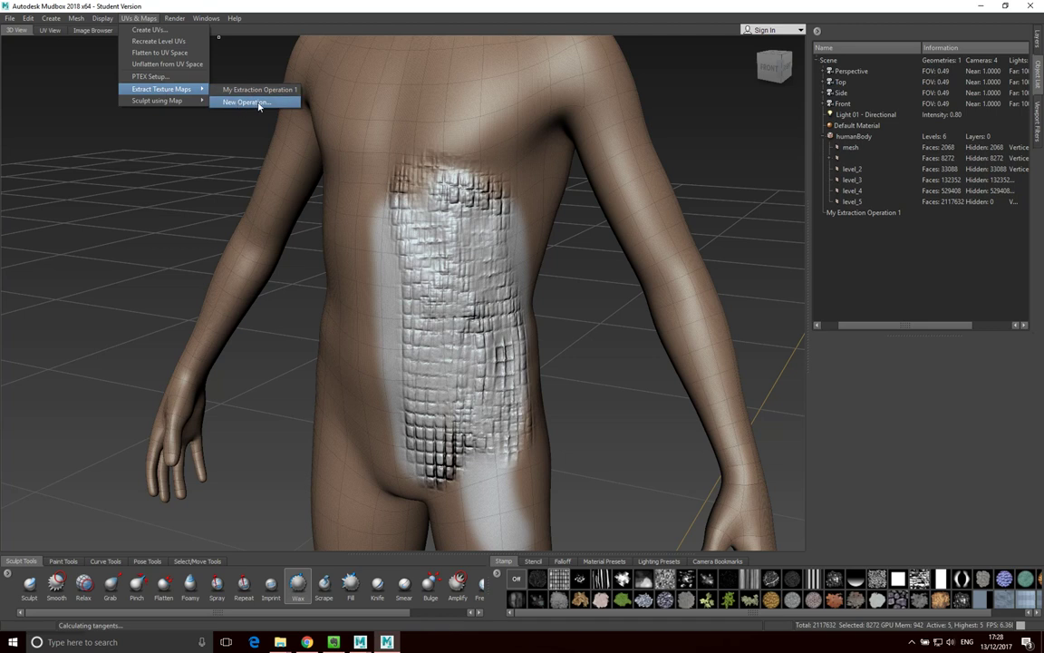
left_click(243, 101)
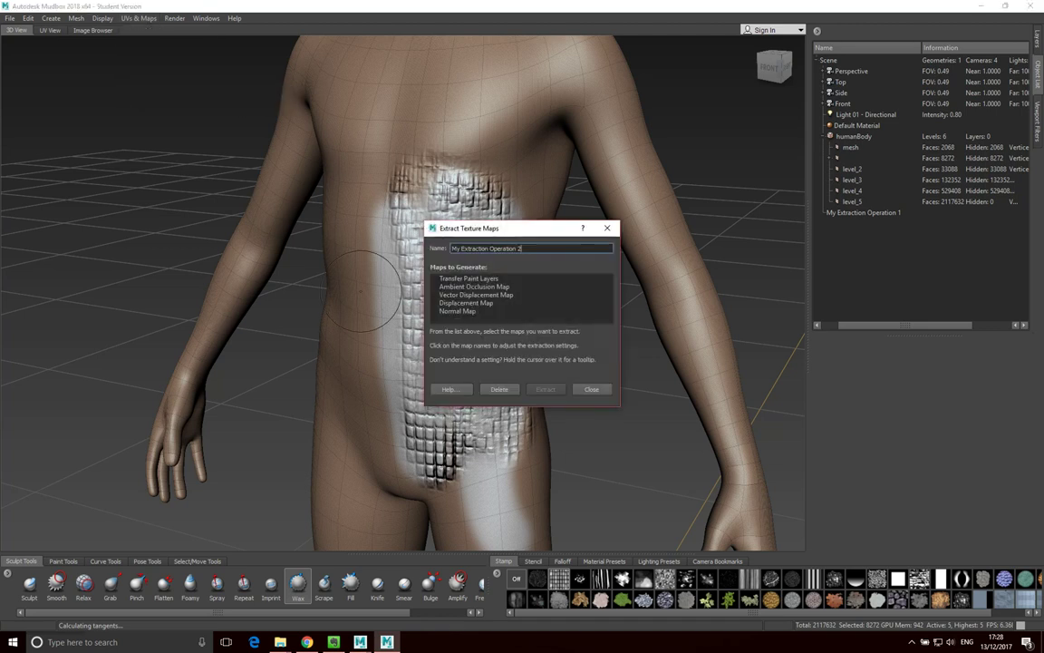
left_click(472, 296)
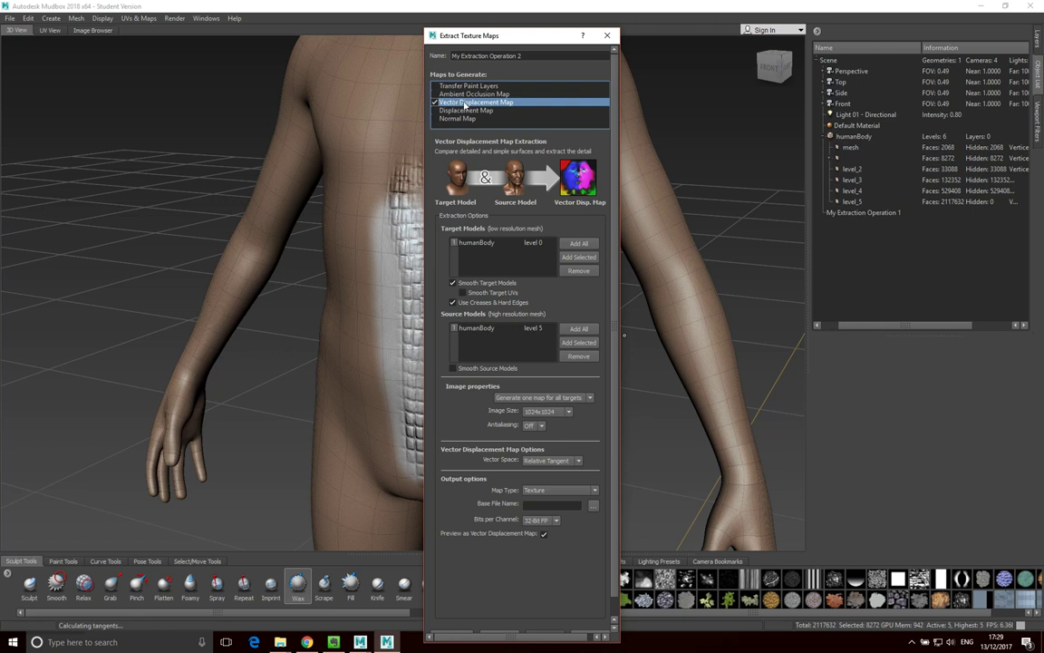
- Set the extraction's low-resolution target model to level 1 of humanBody
left_click(491, 247)
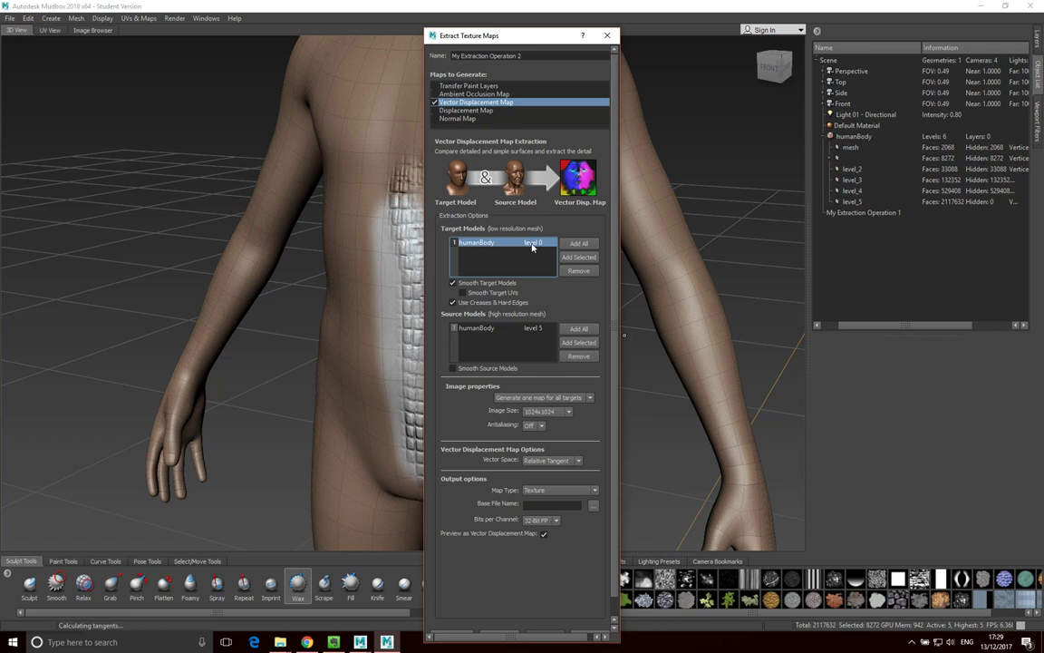
left_click(532, 247)
left_click(544, 263)
left_click(544, 398)
left_click(545, 401)
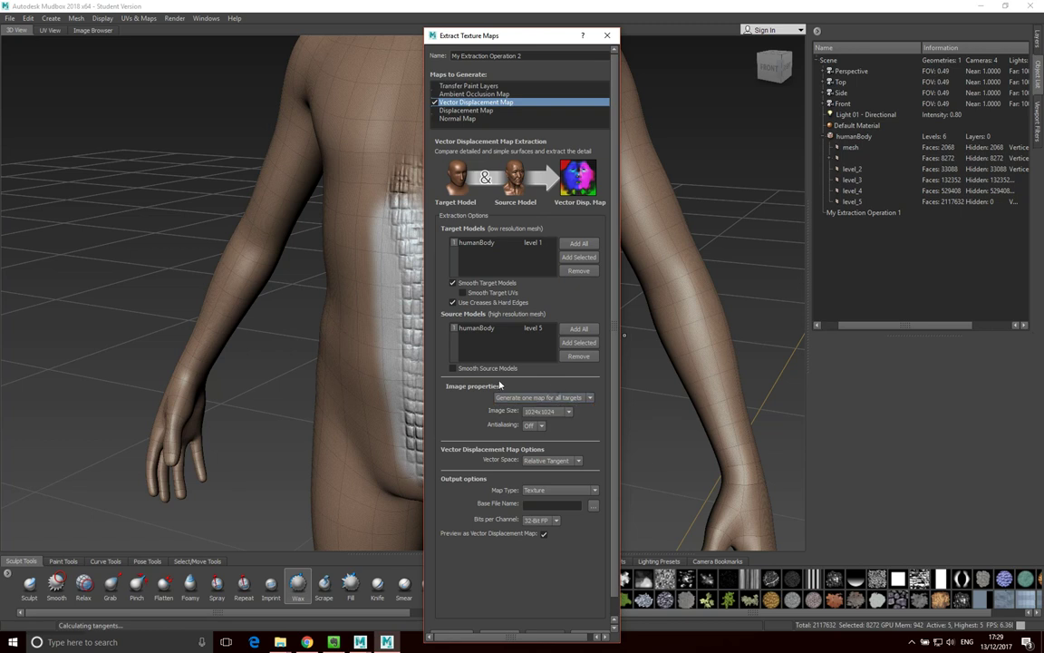
- Configure the vector displacement map with a 4096x4096 image size, 4x antialiasing and Absolute Tangent vector space
left_click(554, 412)
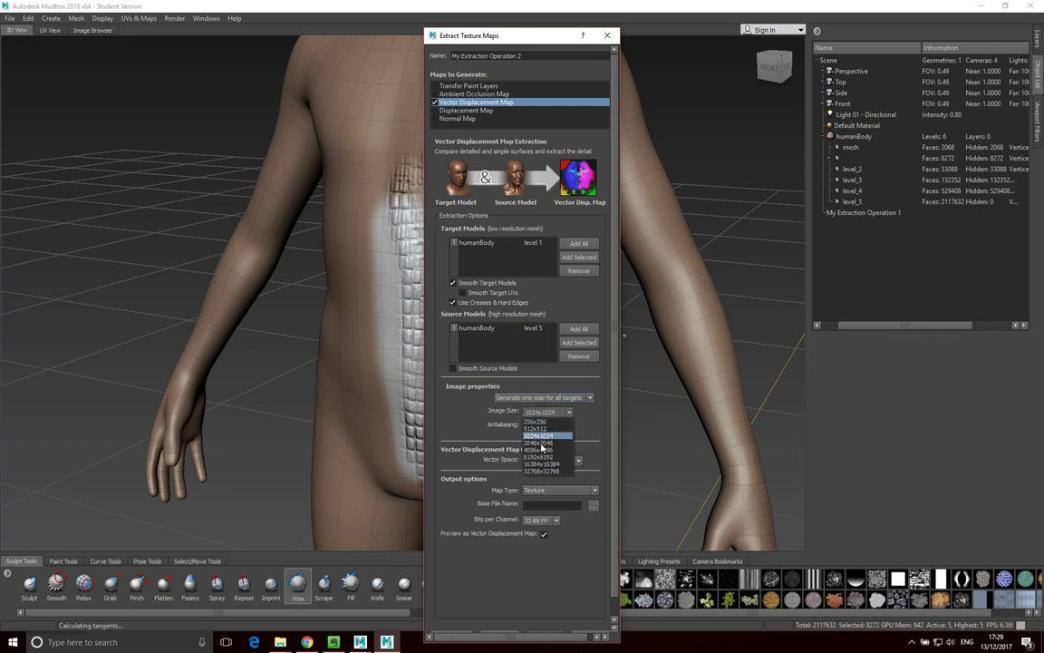
left_click(541, 450)
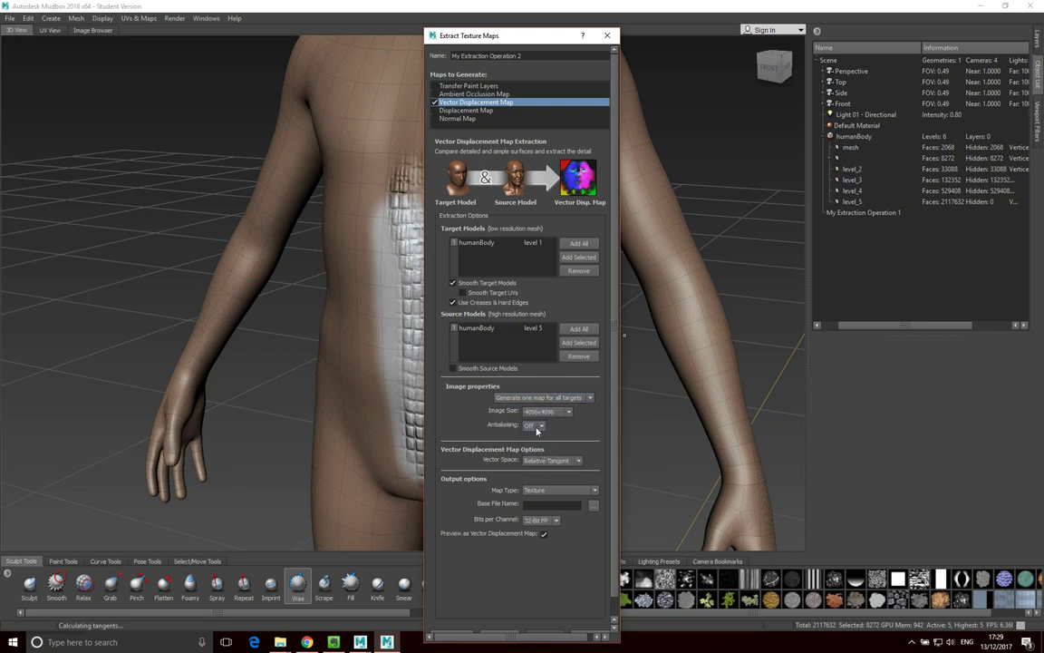
left_click(539, 427)
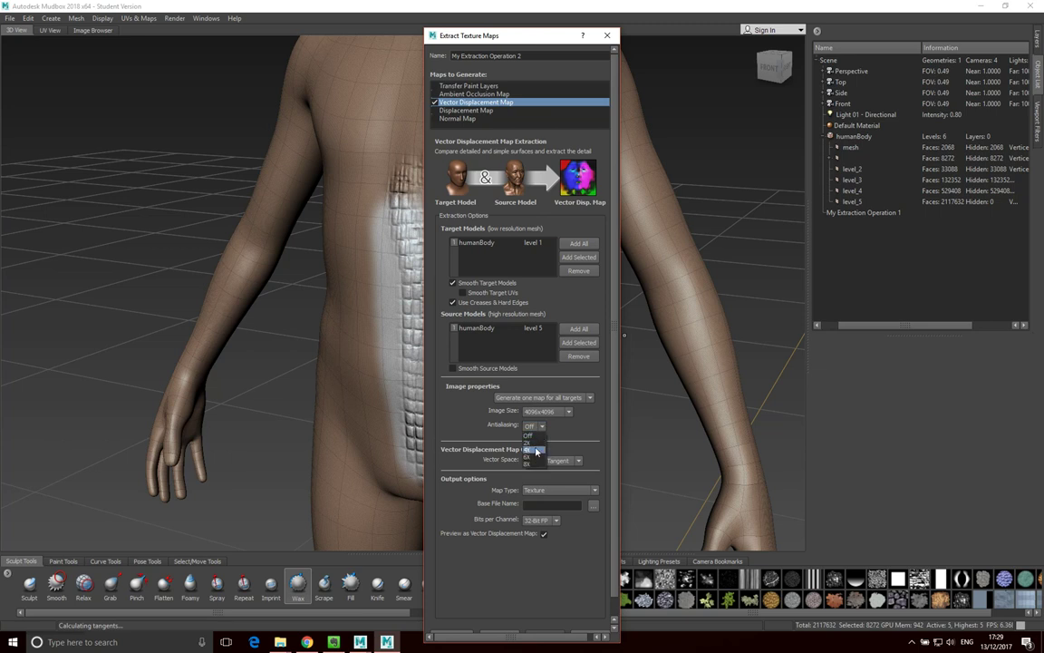
left_click(536, 450)
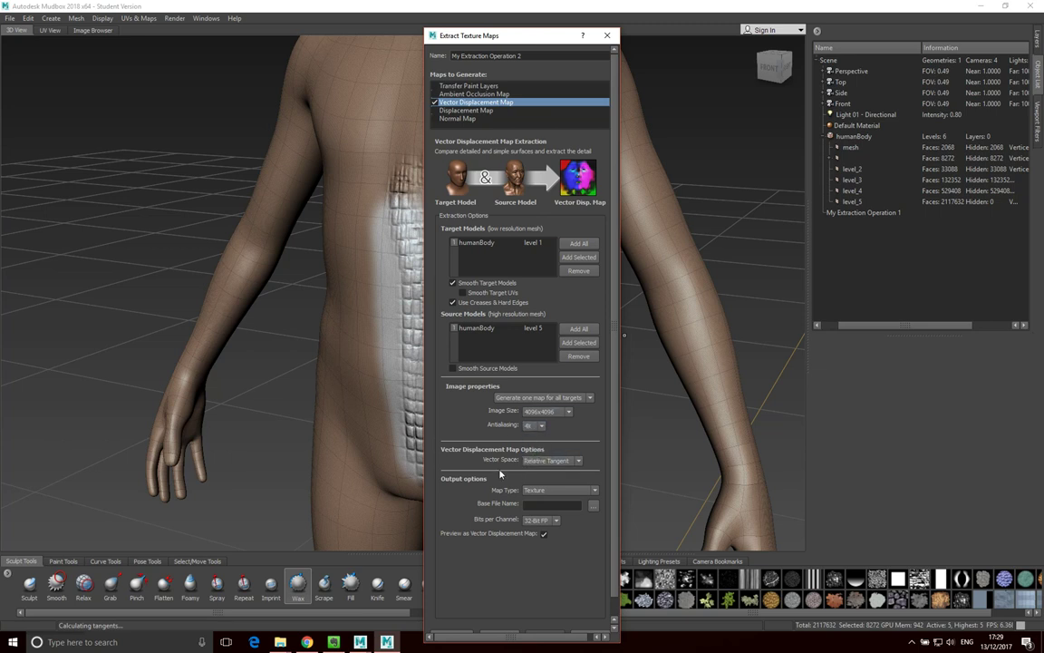
left_click(539, 462)
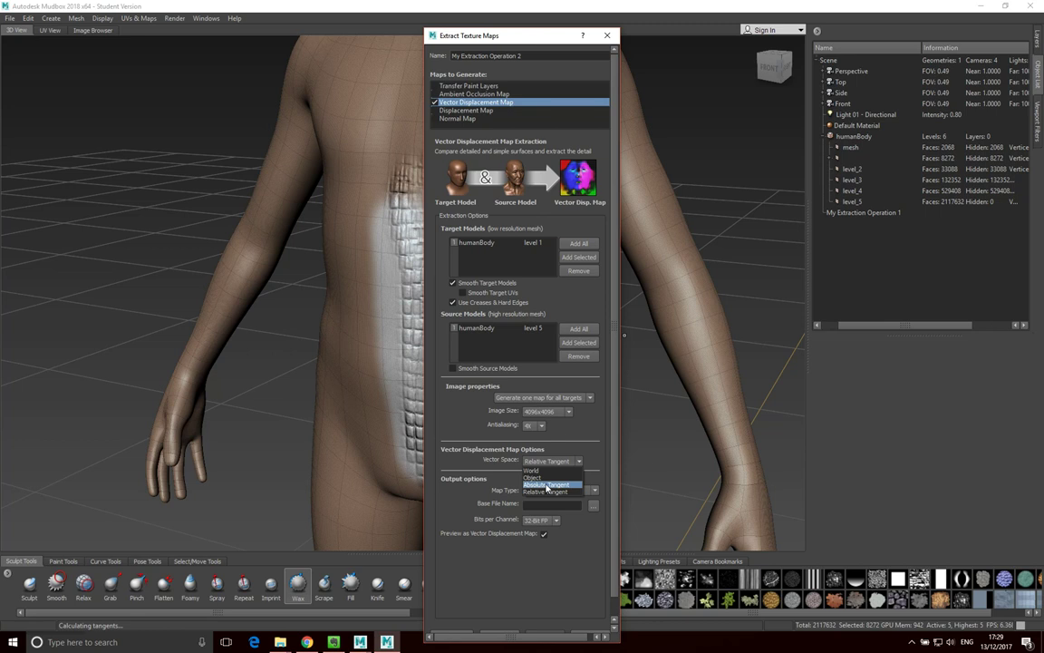
left_click(546, 485)
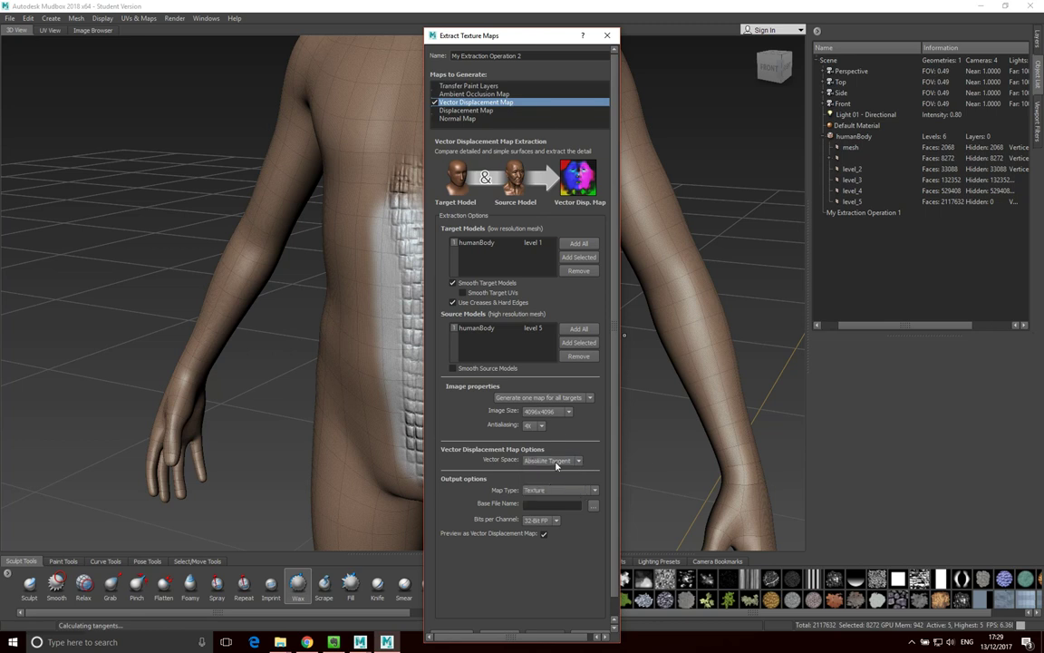
- Set the output file to VectDisp_02 in the Demo folder as 32-bit floating point OpenEXR, without adding "_vdm" to the name
left_click(593, 505)
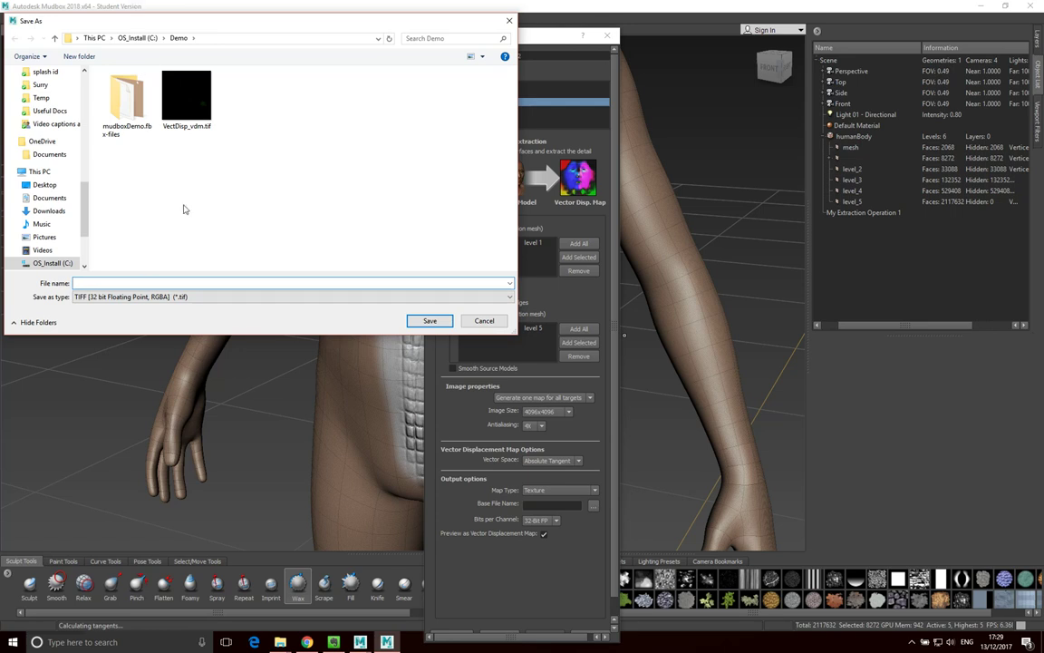
type("V")
type("Ve")
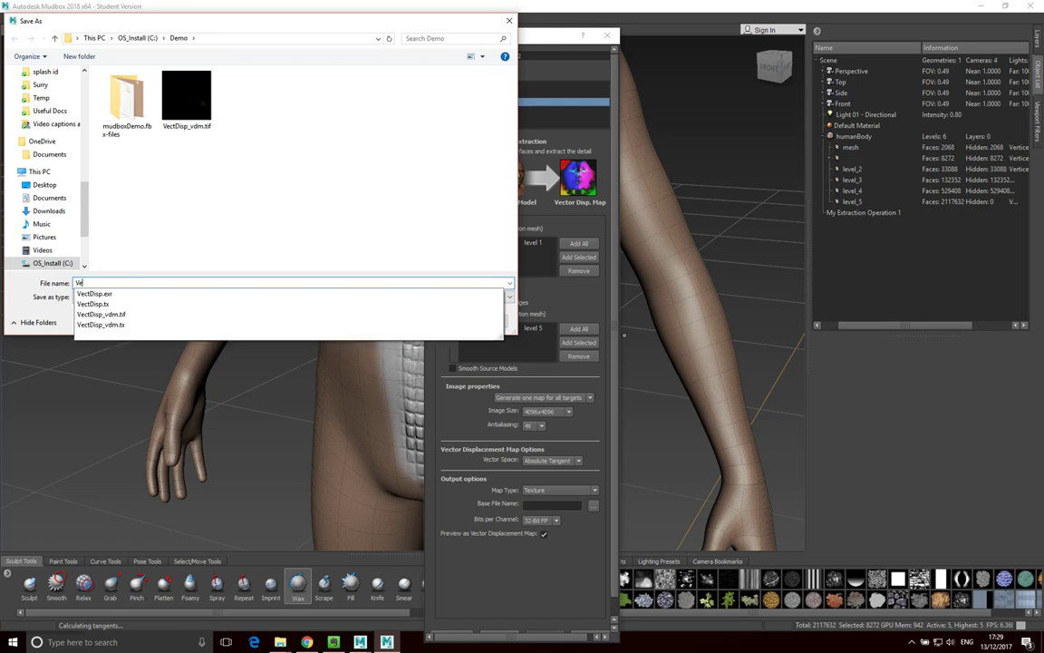
type("ctDisp_02")
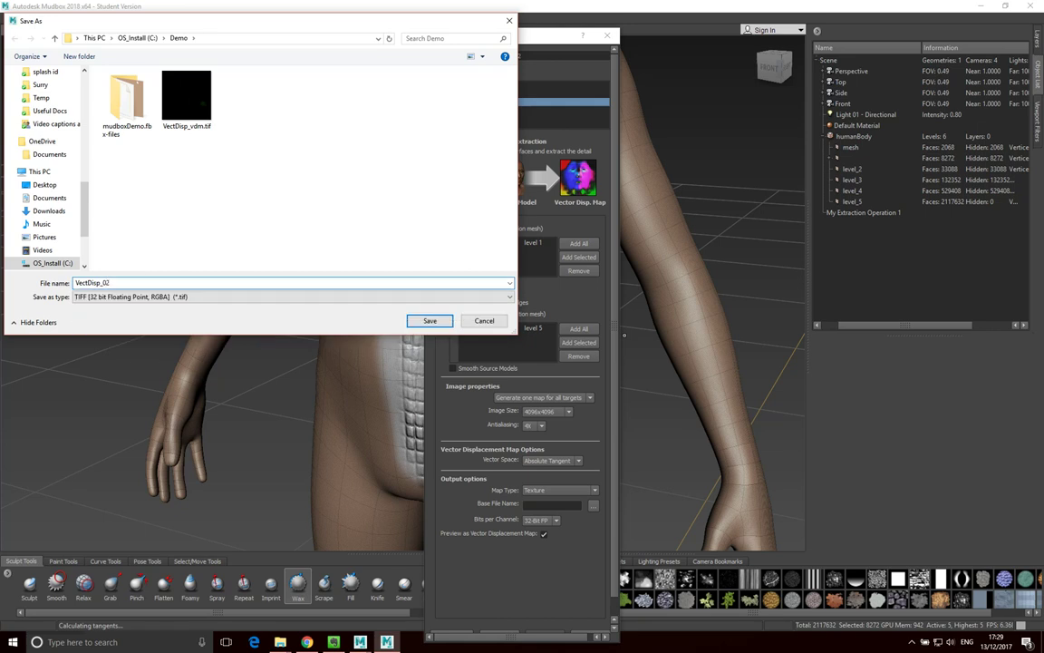
left_click(181, 296)
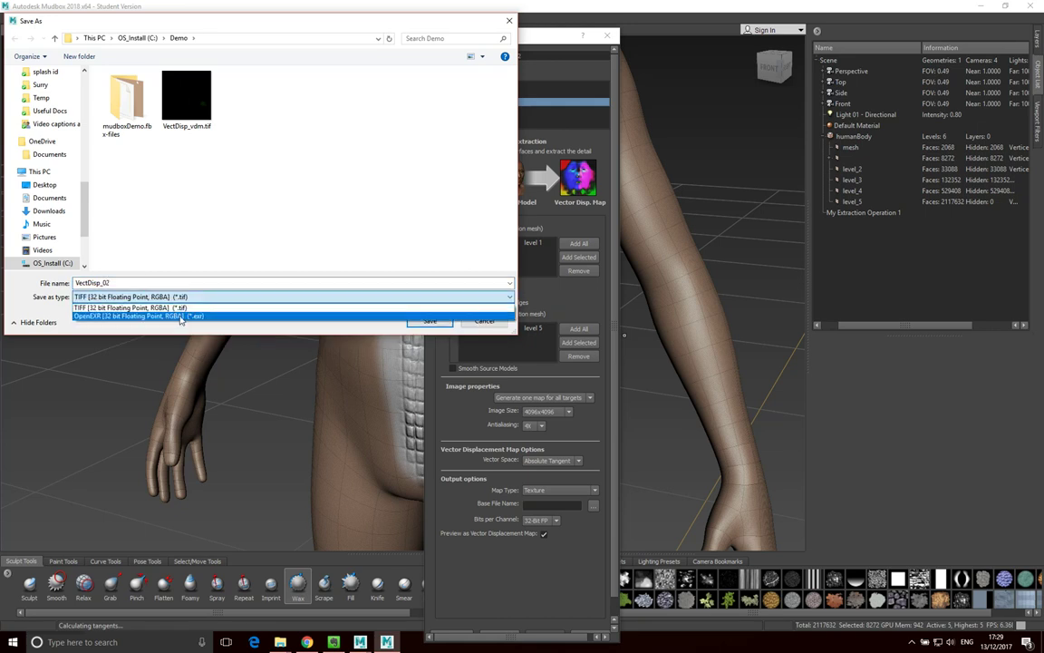
left_click(180, 316)
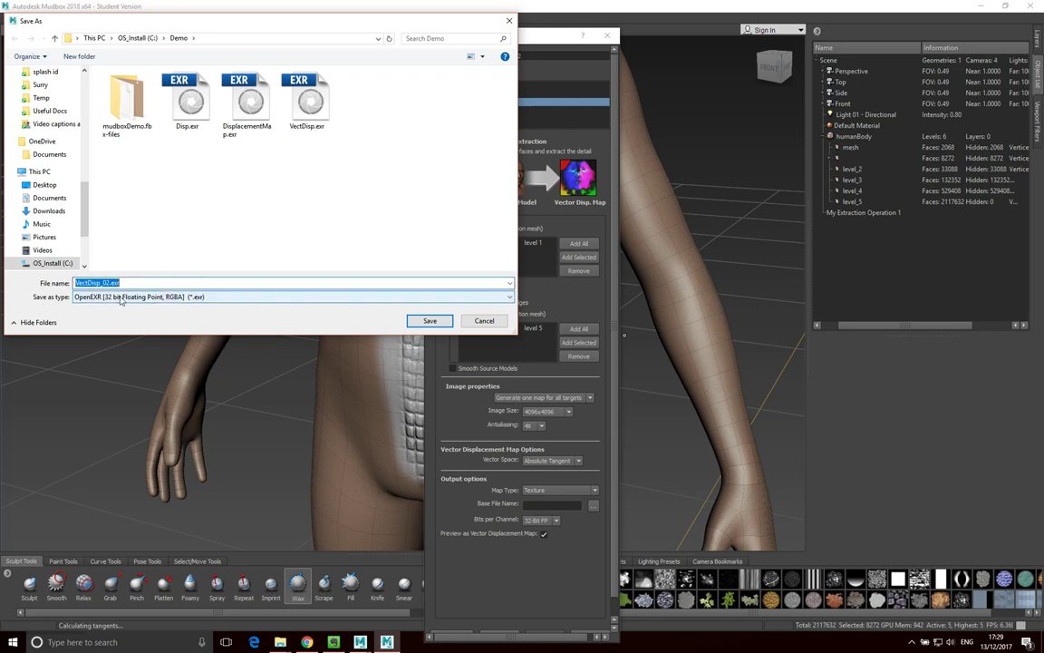
left_click(430, 321)
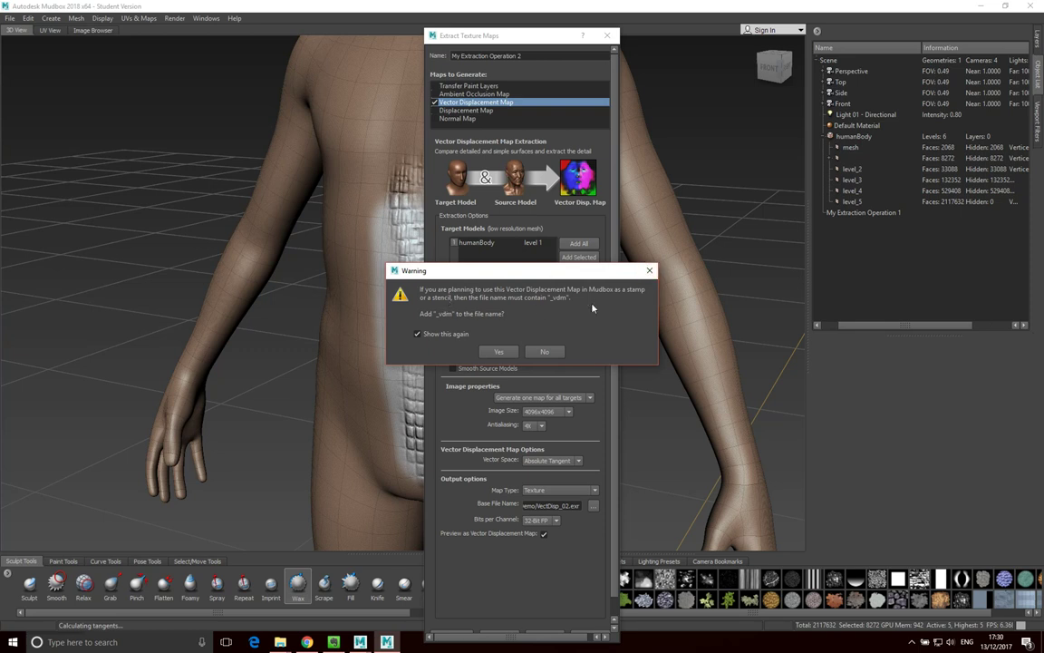
left_click(543, 352)
- Extract the vector displacement map and dismiss the completion message
scroll(564, 573, "down", 1)
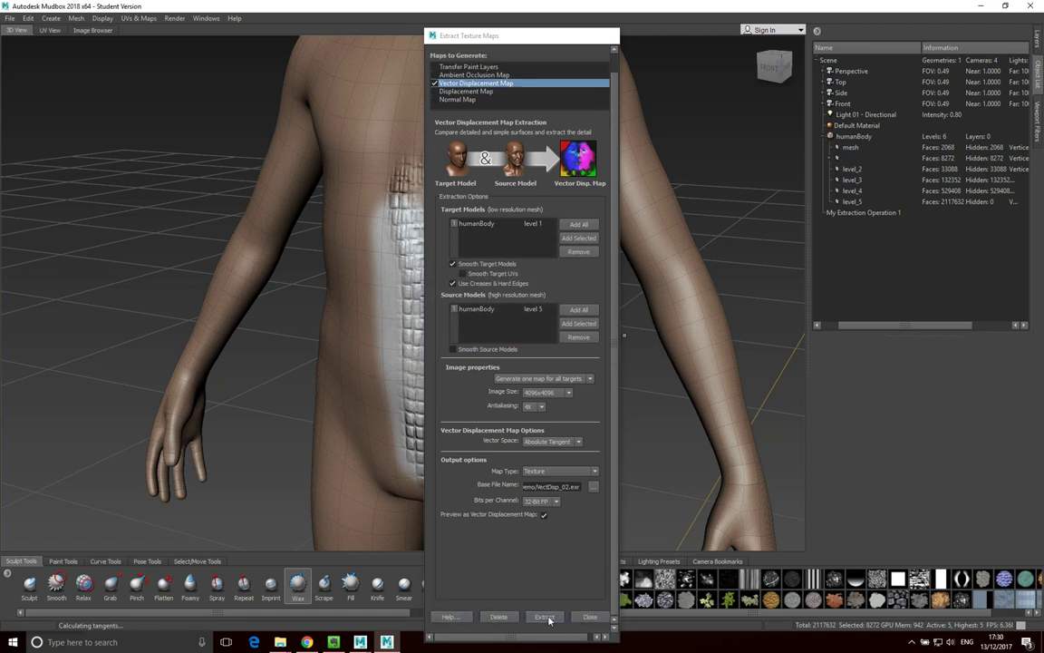
left_click(546, 618)
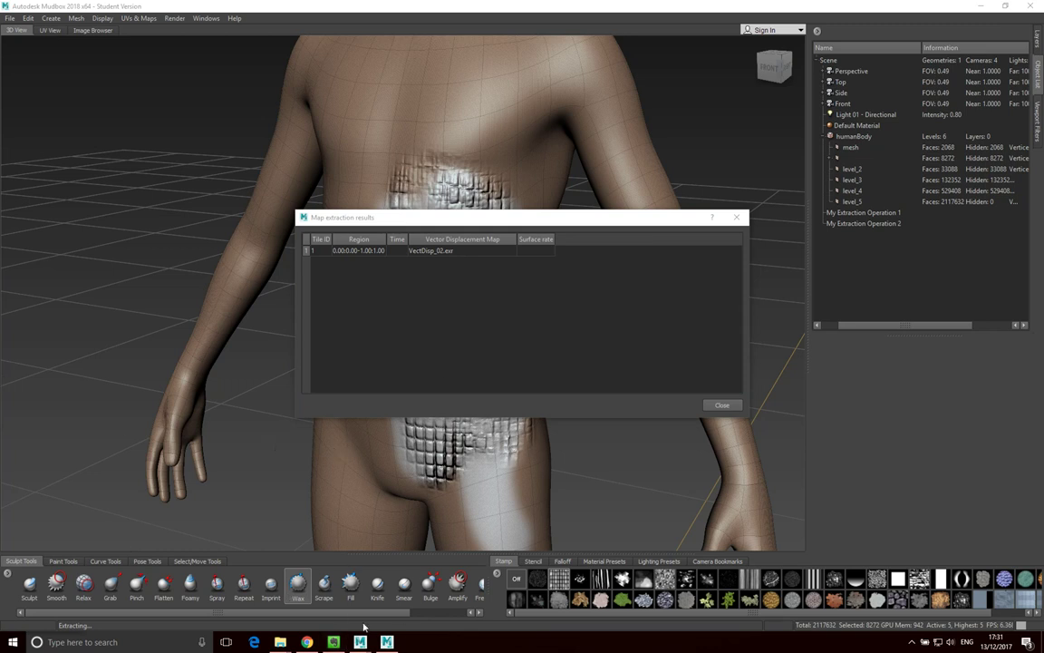
left_click(388, 641)
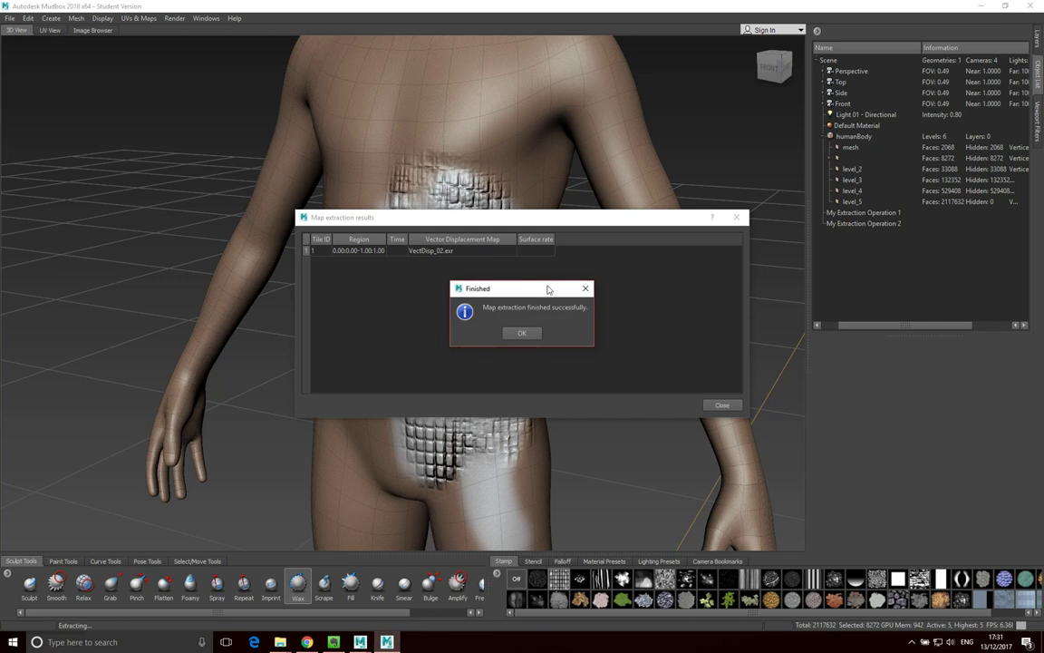
left_click(522, 334)
- Switch to Maya and select the humanBody mesh
left_click(334, 642)
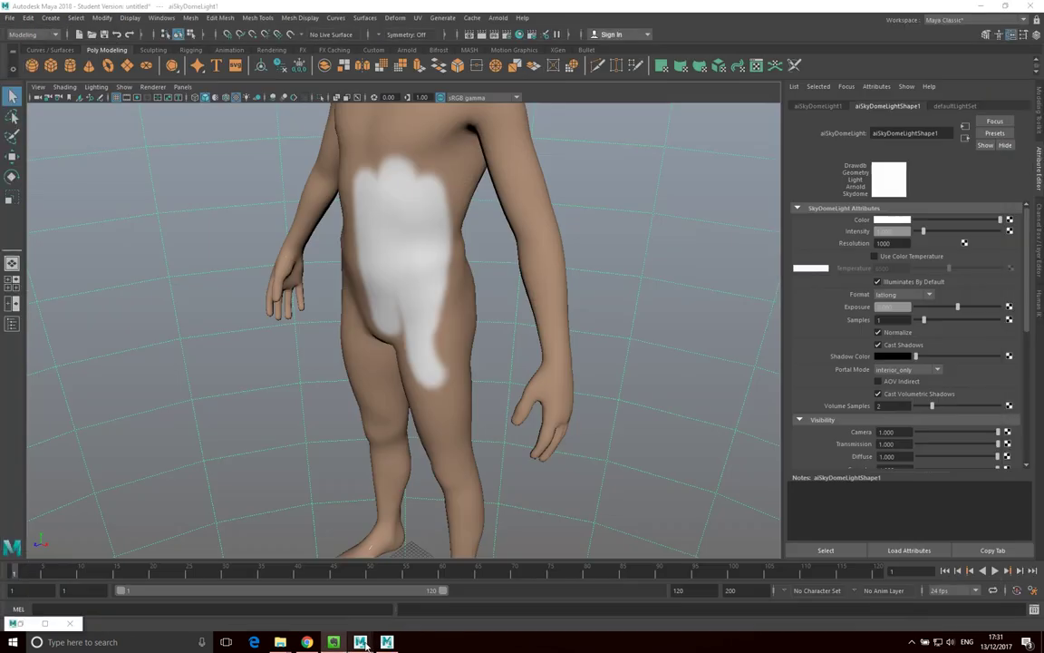
scroll(430, 260, "up", 3)
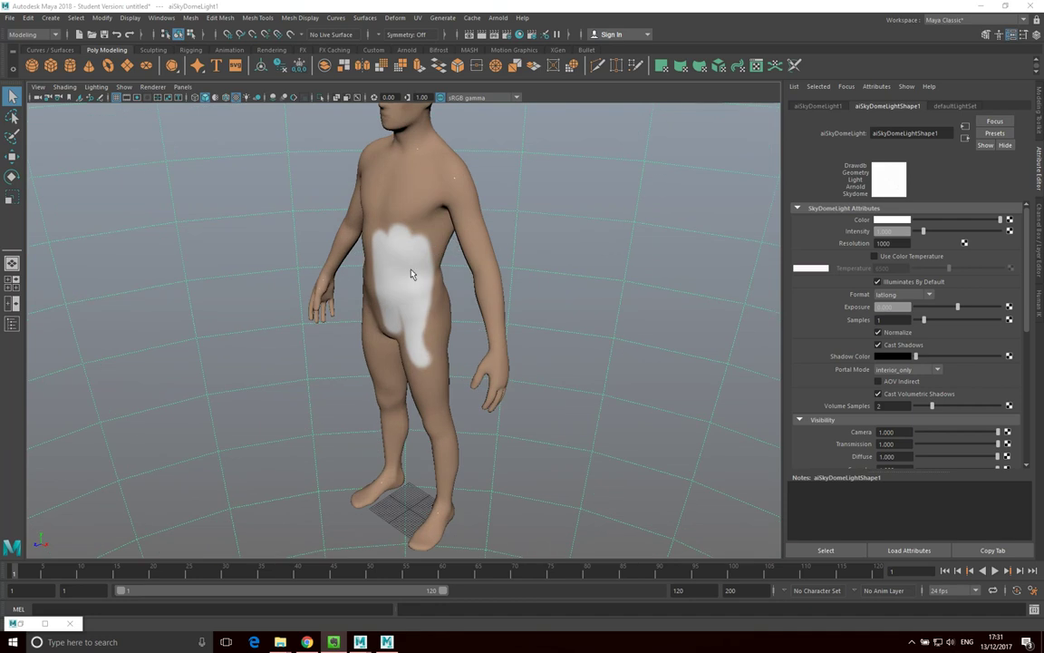
left_click(414, 270)
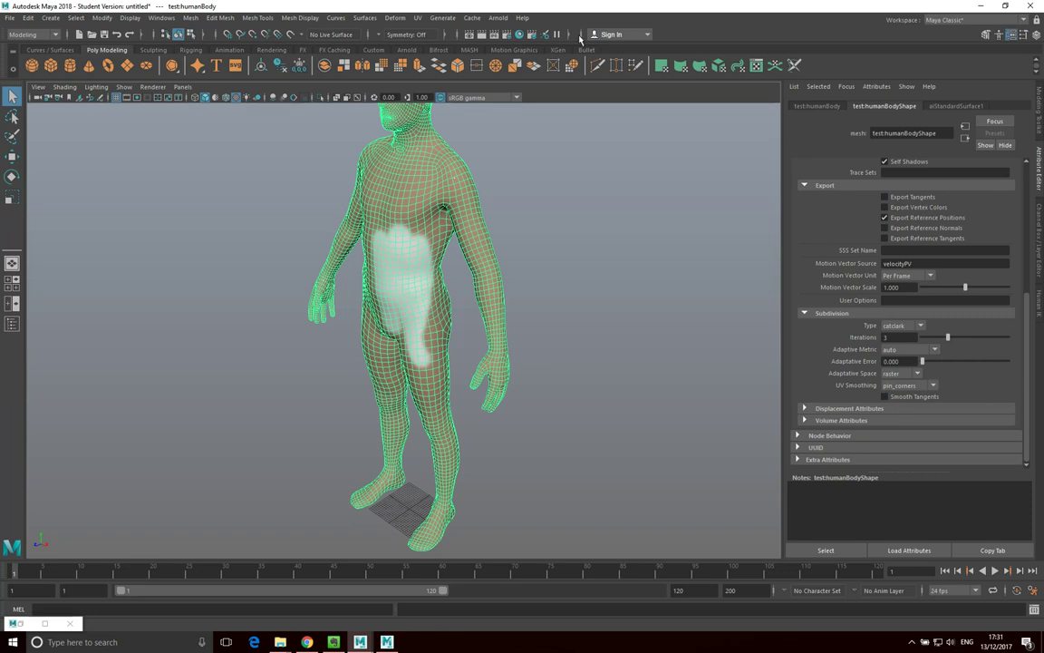
- In the Hypershade, disconnect file2's Out Alpha from displacementShader1 and connect its Out Color to Vector Displacement
left_click(530, 34)
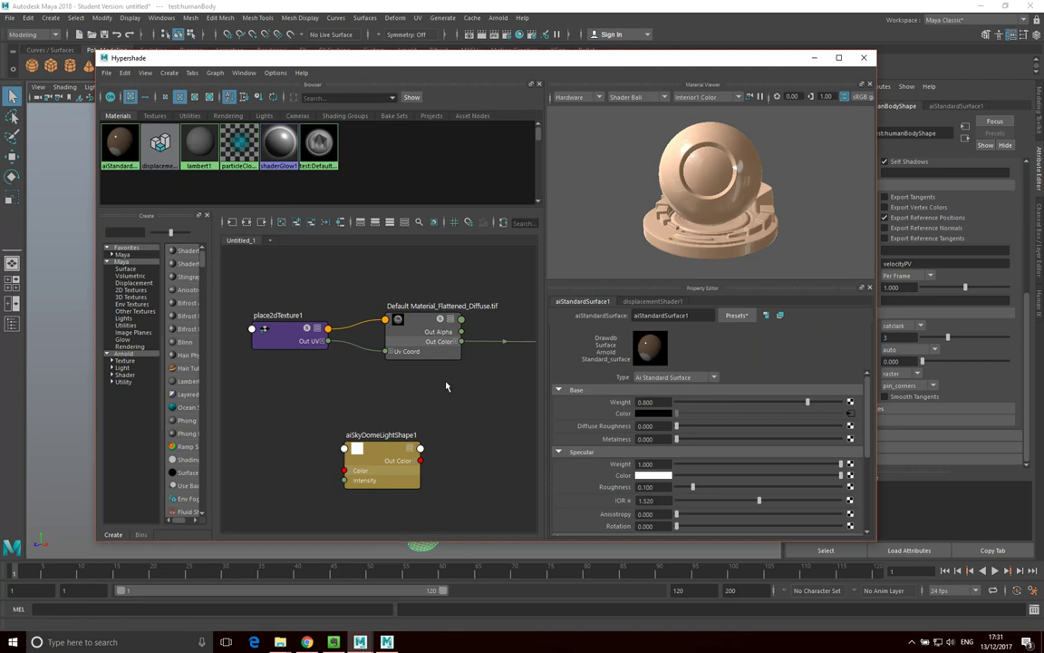
key("a")
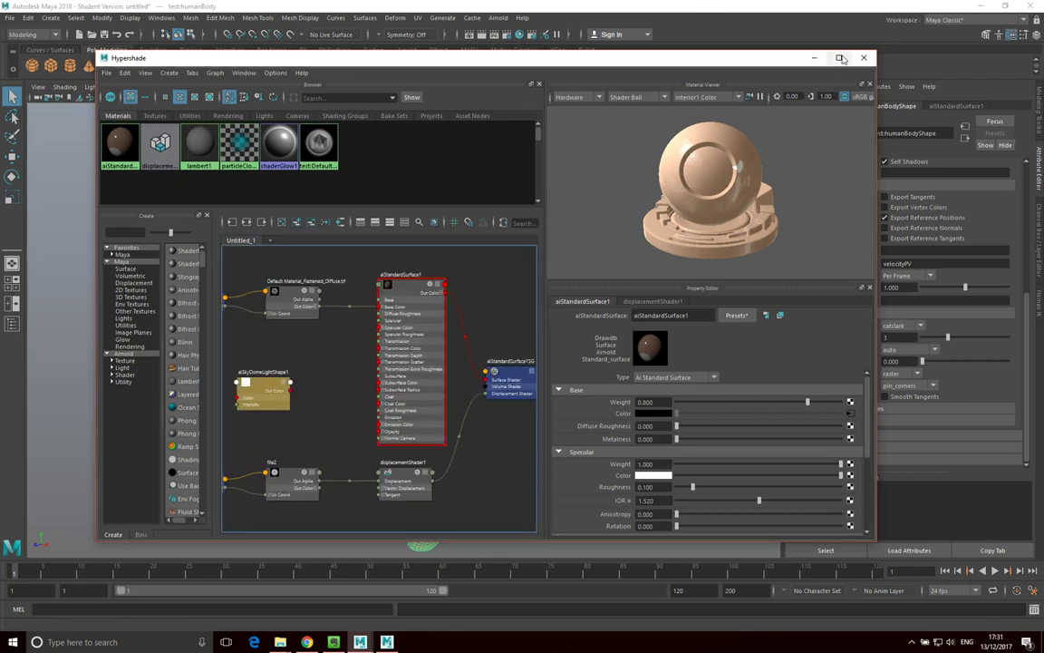
double_click(754, 56)
key("a")
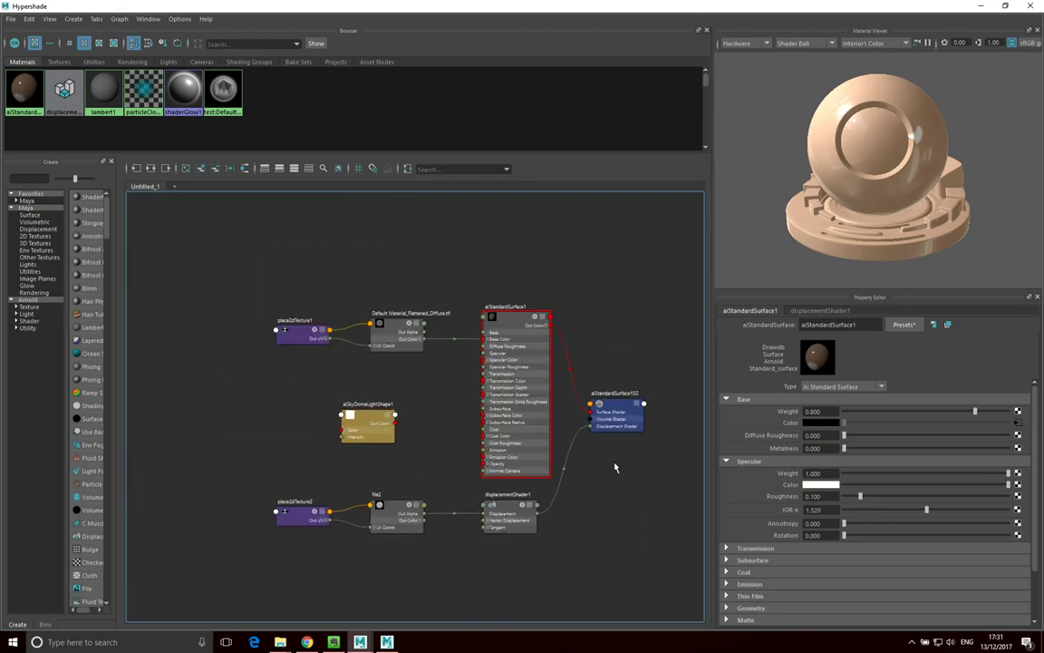
scroll(613, 467, "up", 4)
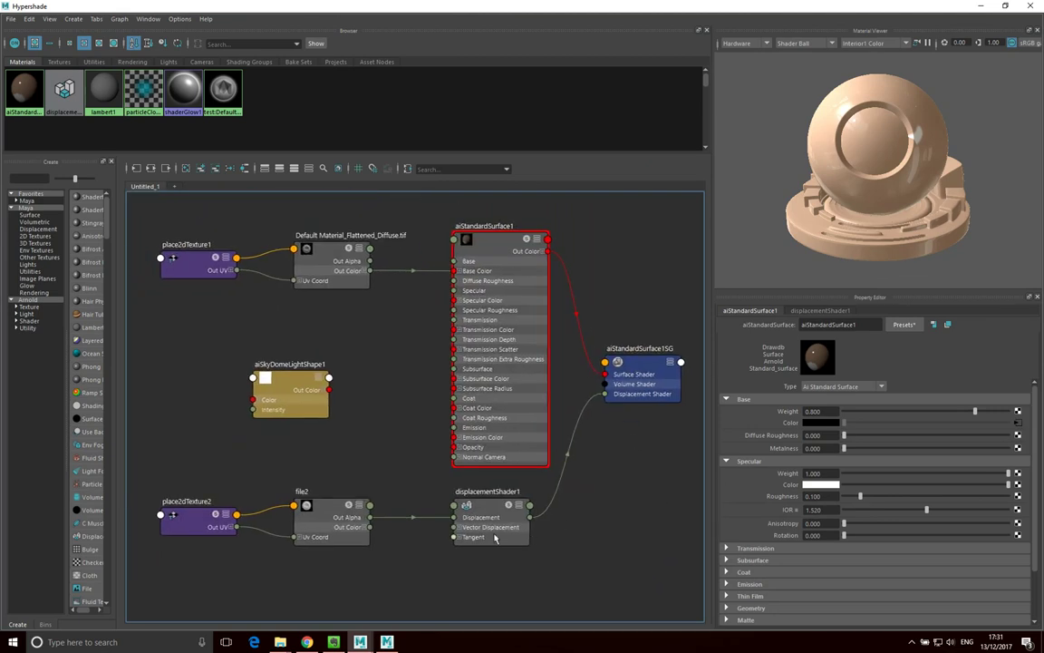
left_click_drag(453, 517, 408, 495)
left_click_drag(370, 527, 455, 527)
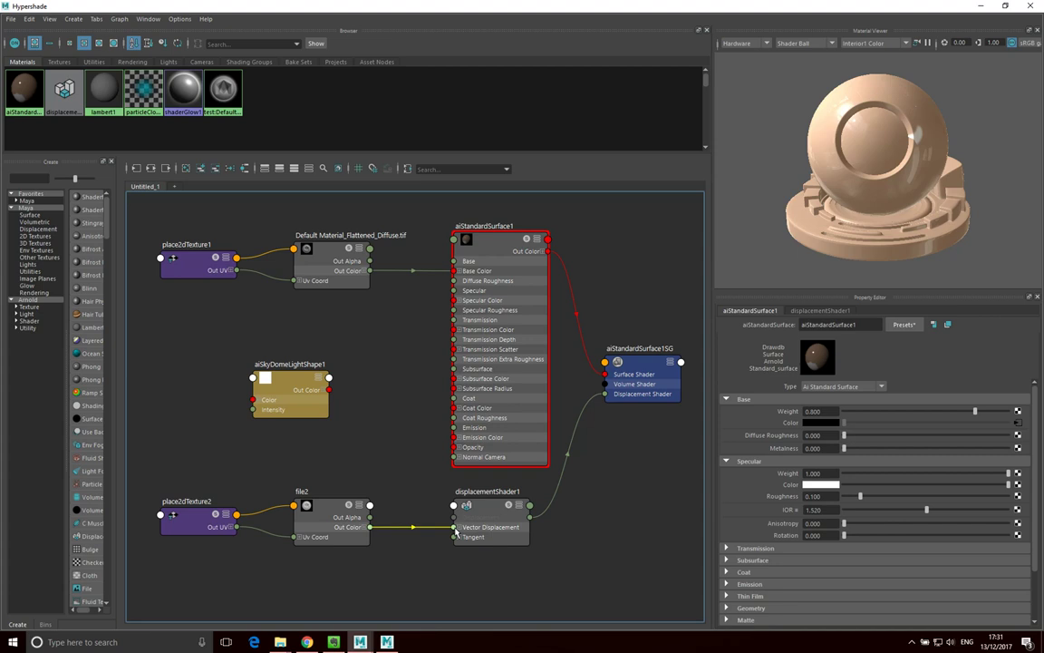
- Replace the image in the file2 texture node with VectDisp_02.exr from C:\Demo
left_click(319, 521)
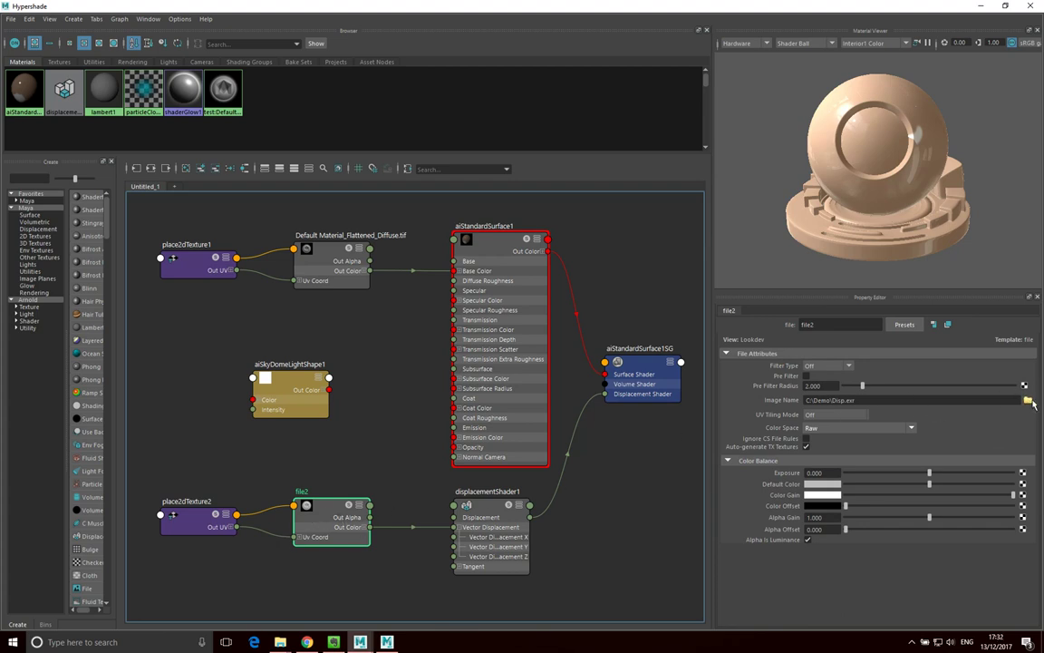
left_click(1028, 401)
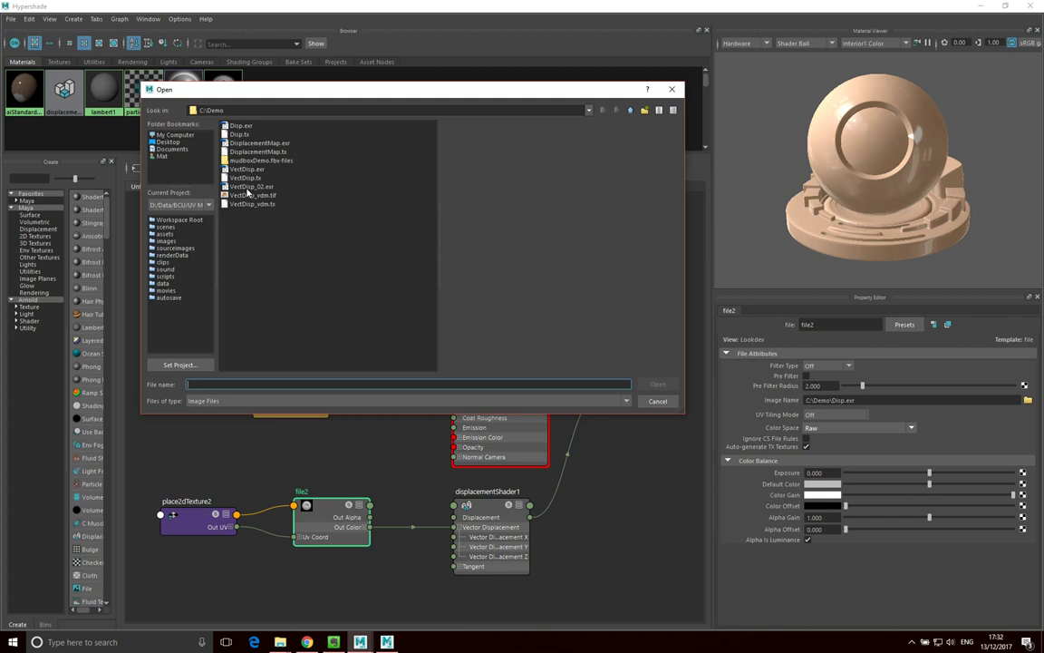
left_click(245, 188)
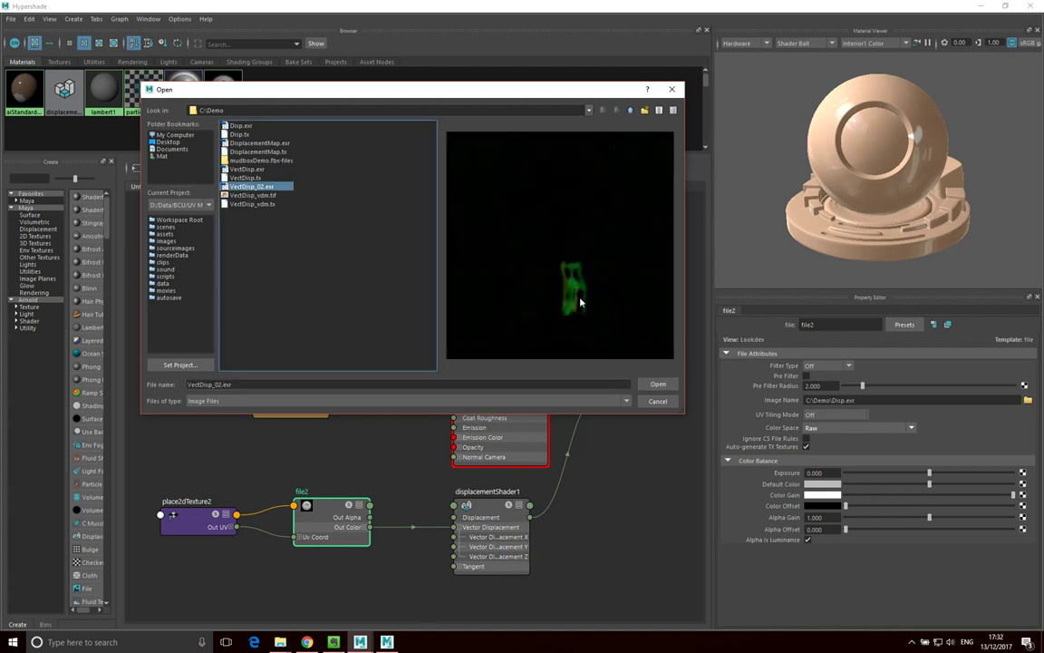
left_click(658, 384)
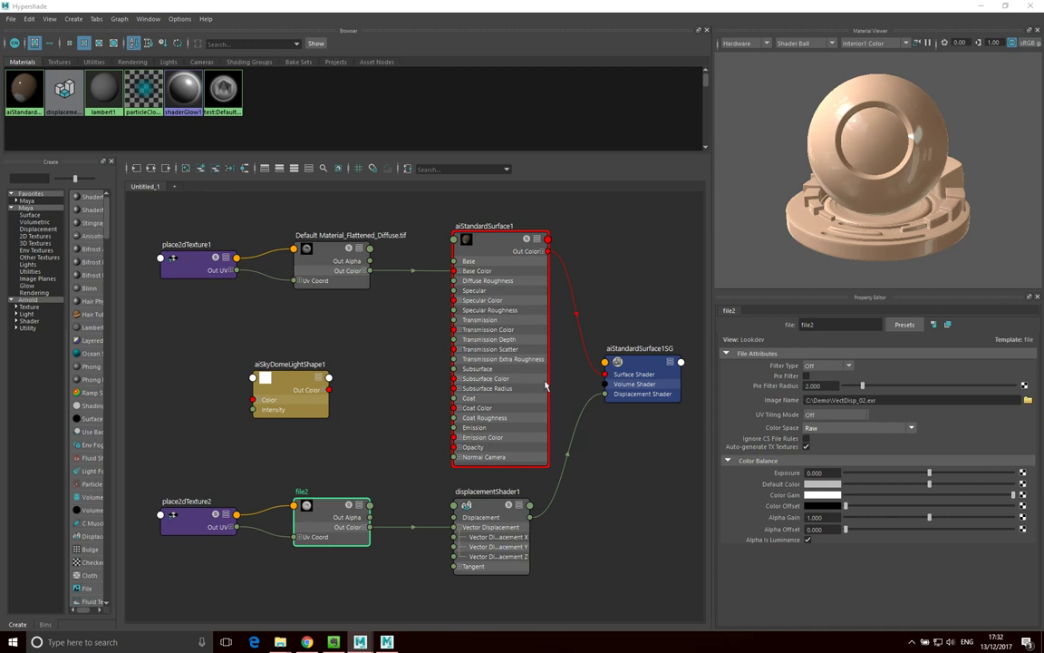
- Set the Vector Space of displacementShader1 to Tangent and minimize the Hypershade
left_click(646, 391)
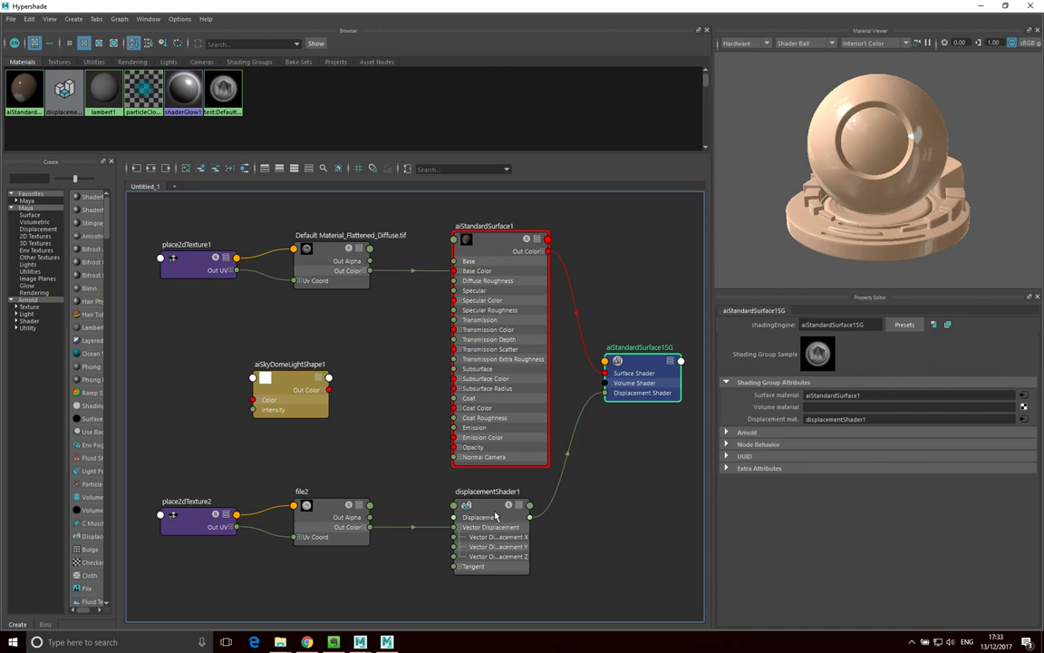
left_click(453, 490)
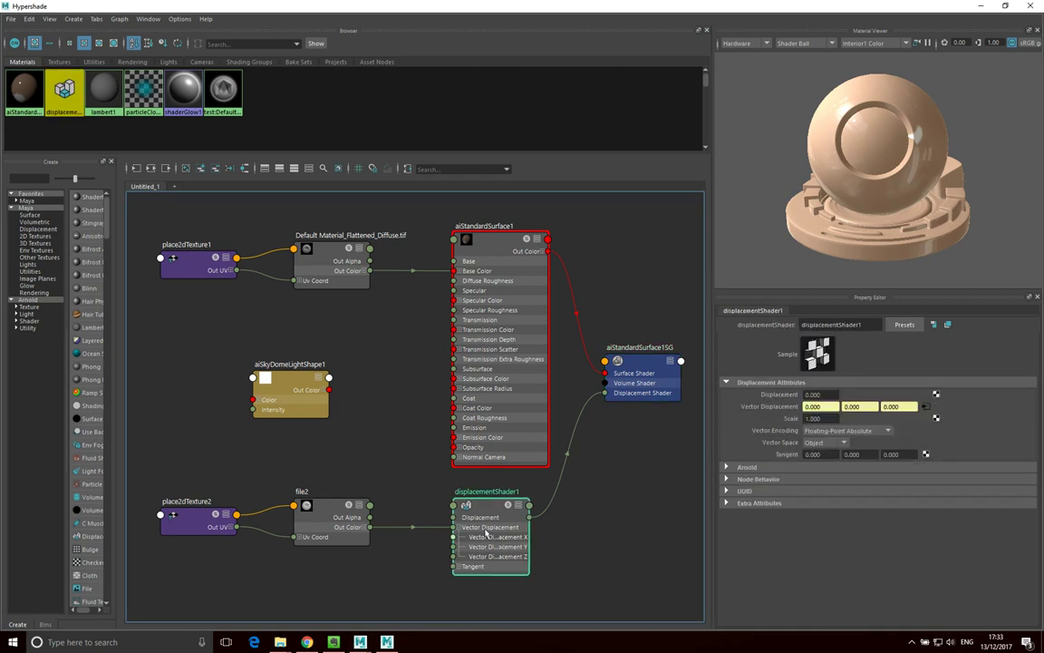
left_click(823, 444)
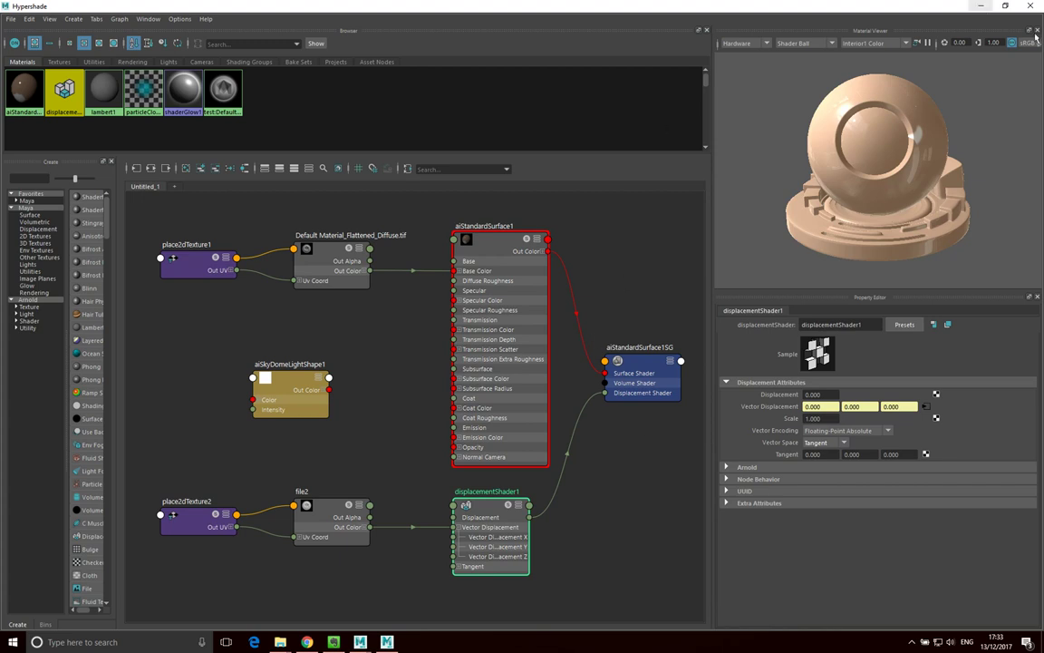
left_click(980, 6)
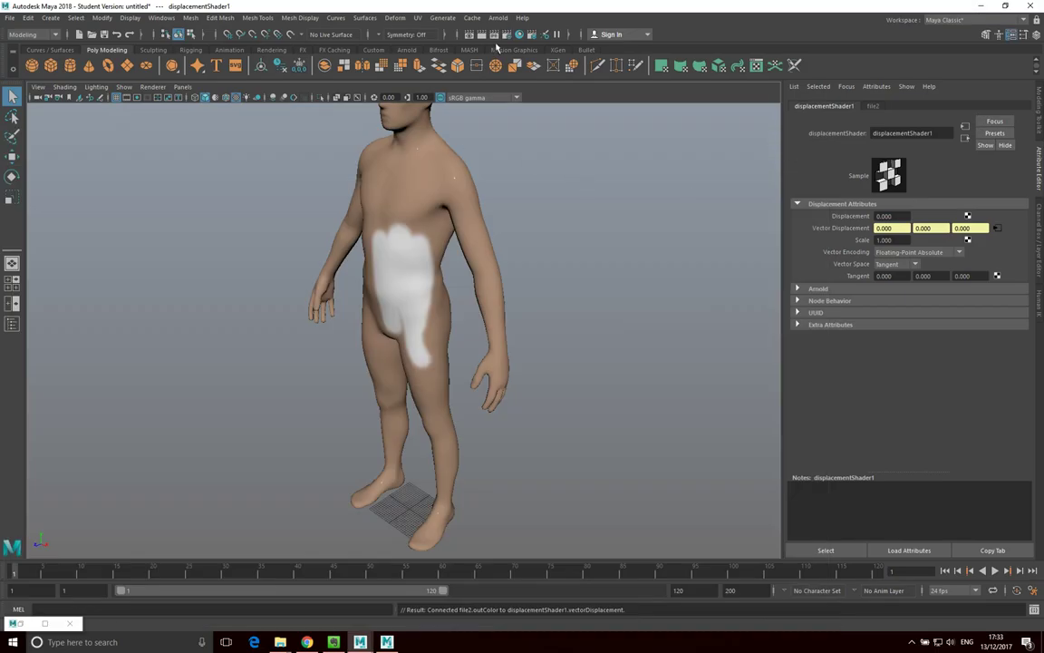
- Start a live Arnold render of a close-up of the body's torso in a maximized Arnold RenderView
left_click_drag(436, 344, 458, 335, "alt")
scroll(465, 306, "up", 2)
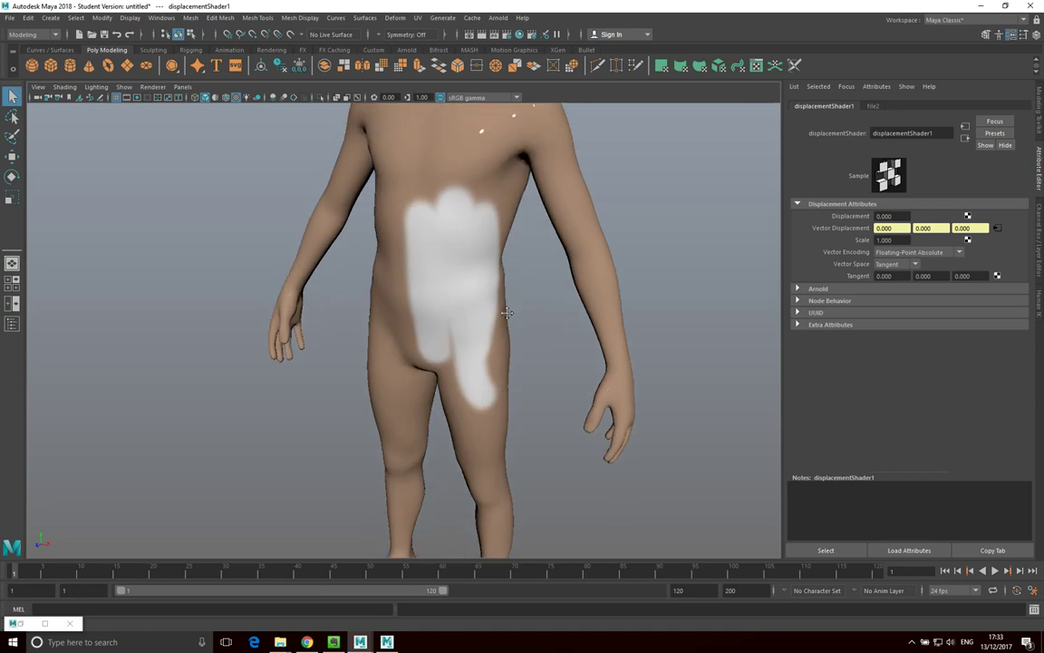
scroll(507, 312, "up", 3)
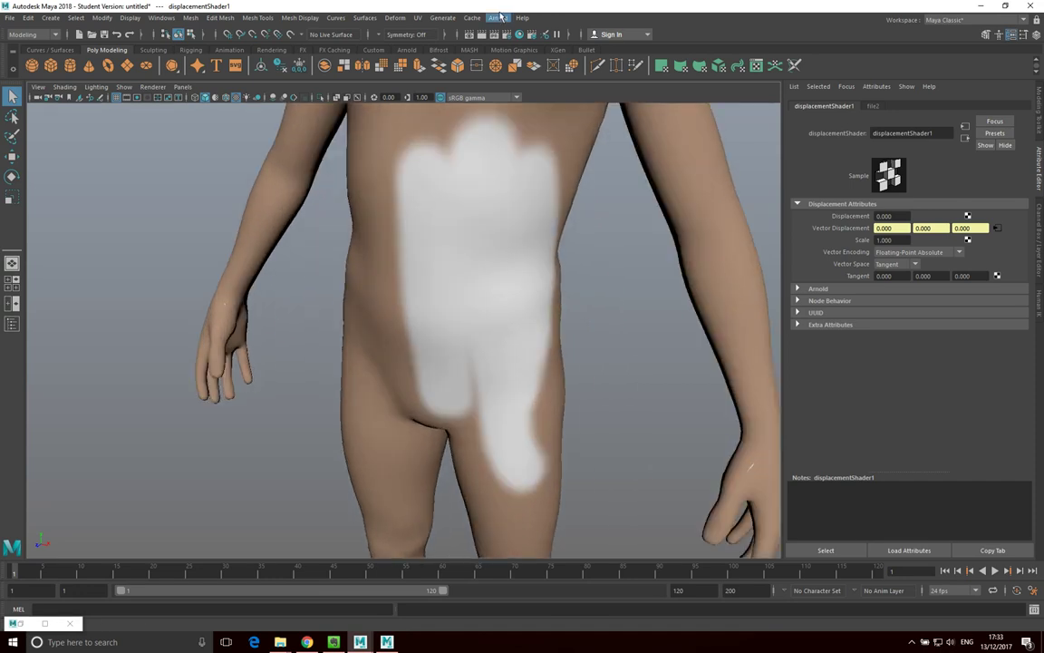
left_click(501, 18)
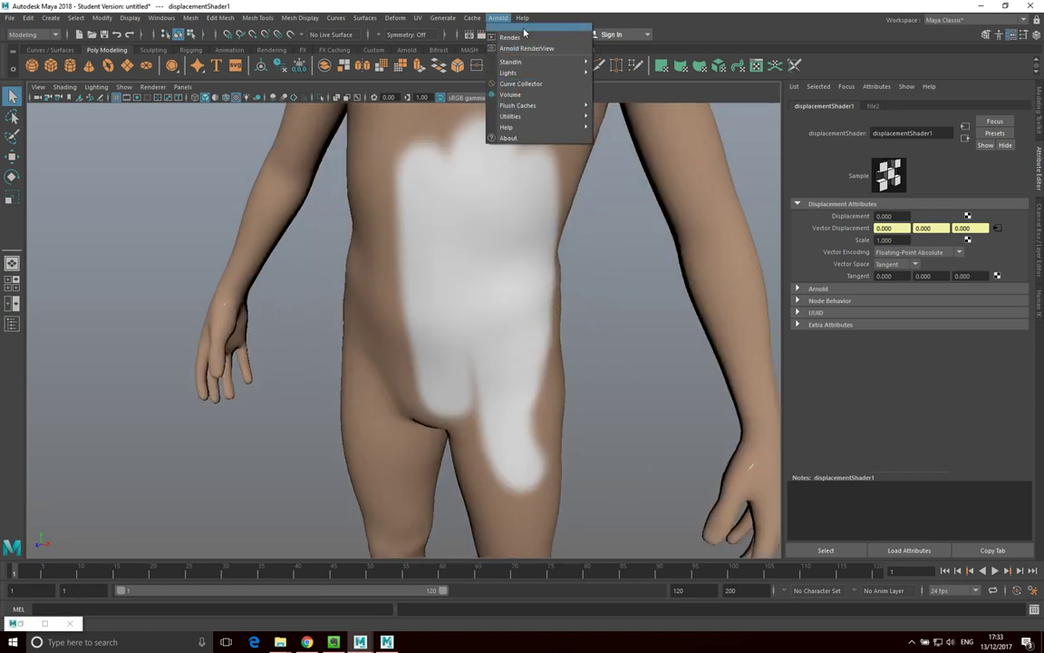
left_click(521, 48)
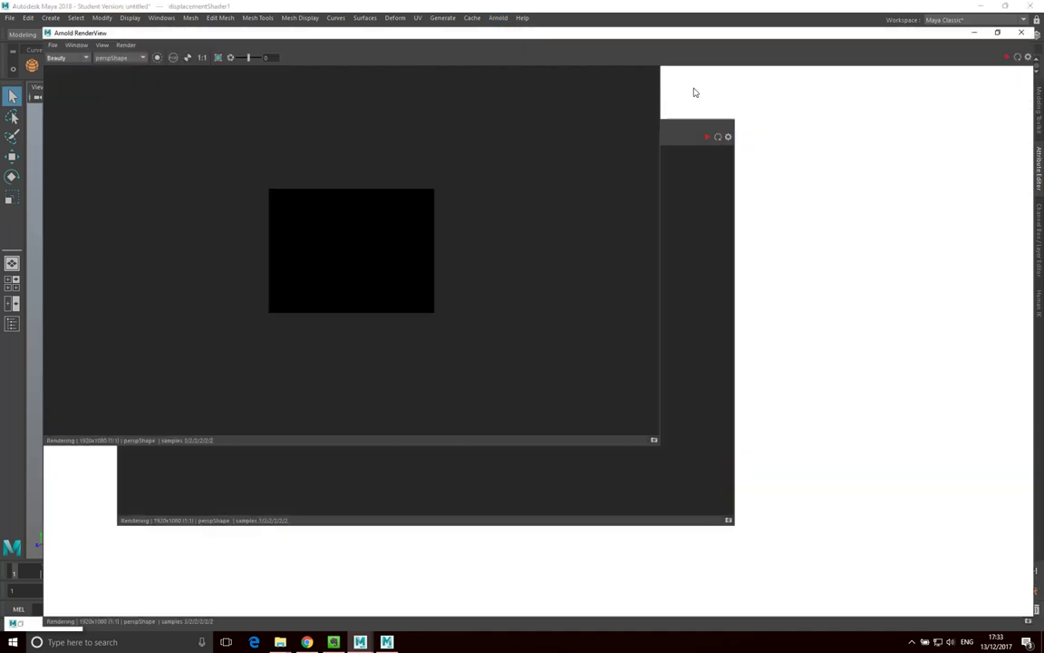
left_click(691, 89)
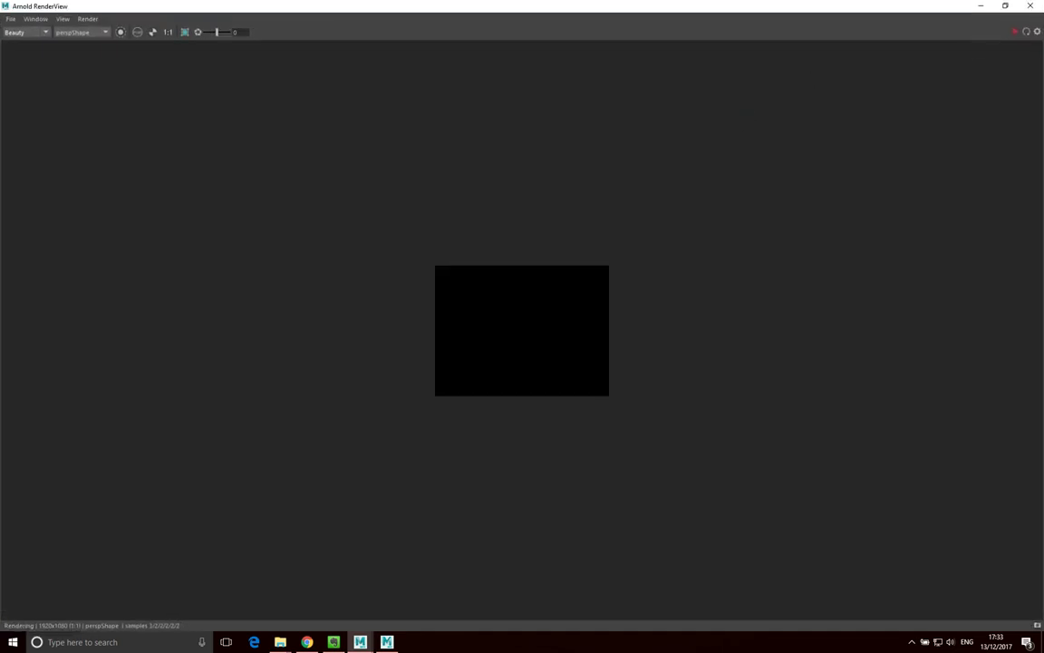
left_click(1014, 32)
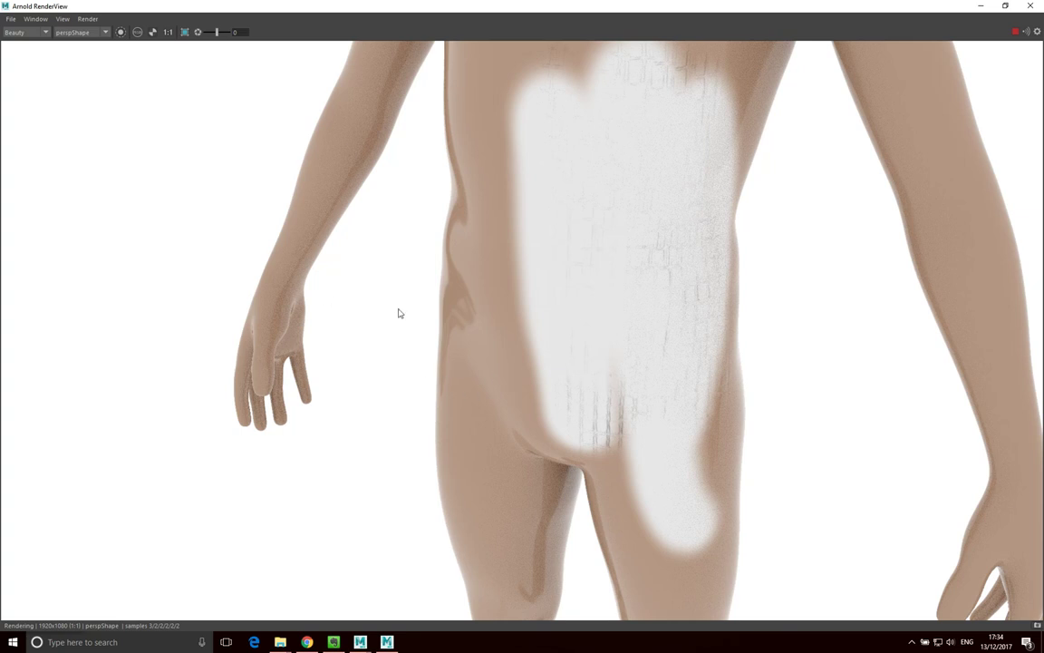
- Restore the Arnold RenderView to a smaller floating window and place it clear of the Attribute Editor and main menus
double_click(907, 14)
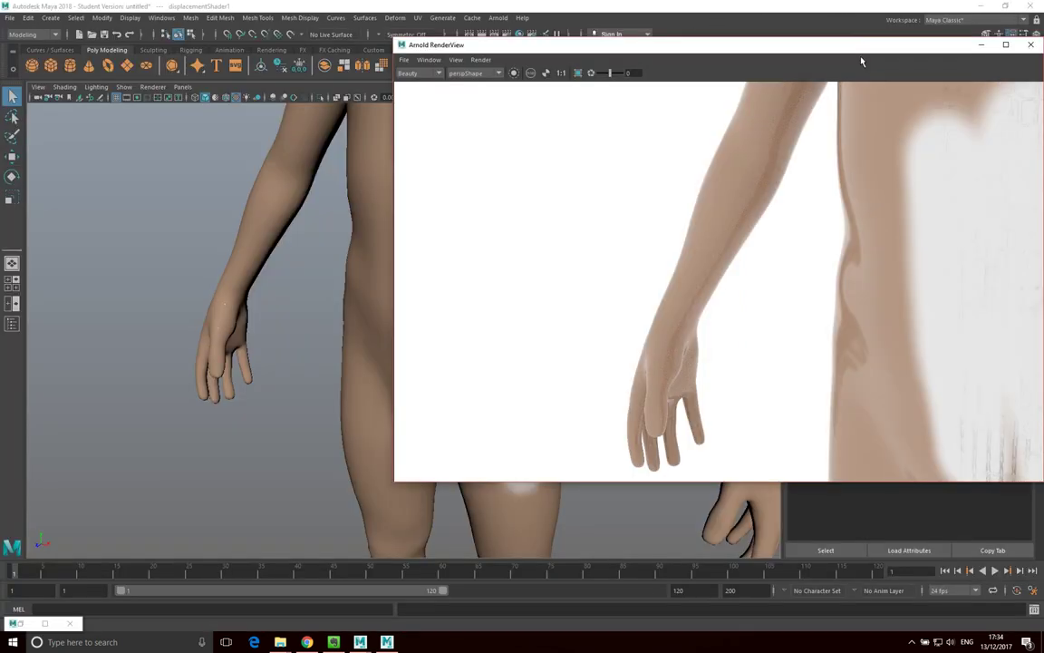
left_click_drag(638, 58, 467, 73)
left_click_drag(459, 113, 477, 89)
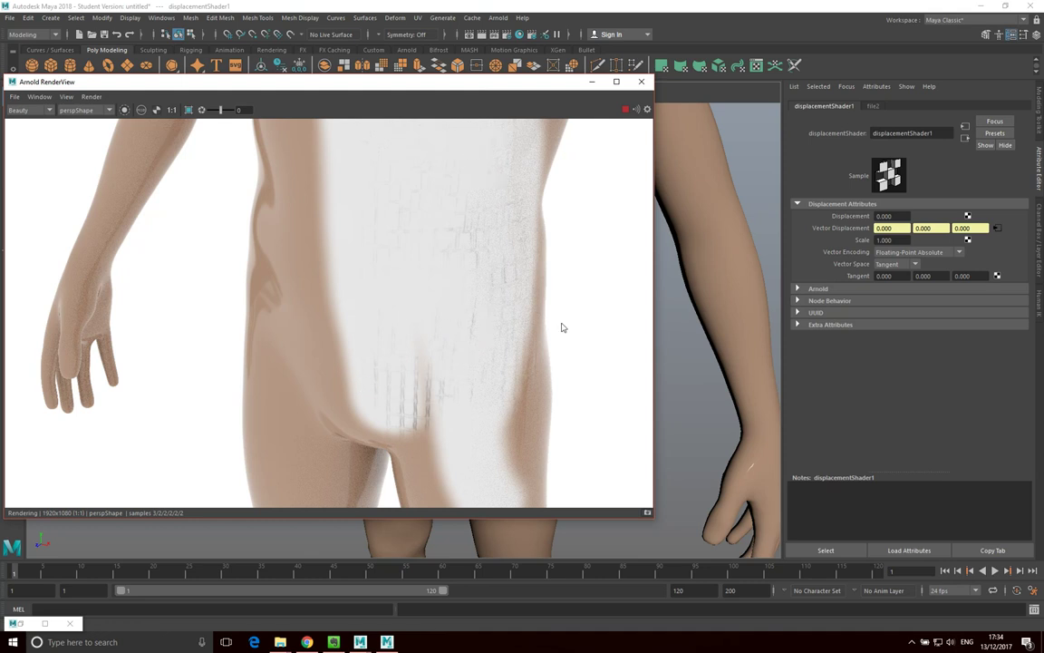
left_click_drag(544, 81, 675, 240)
left_click(127, 169)
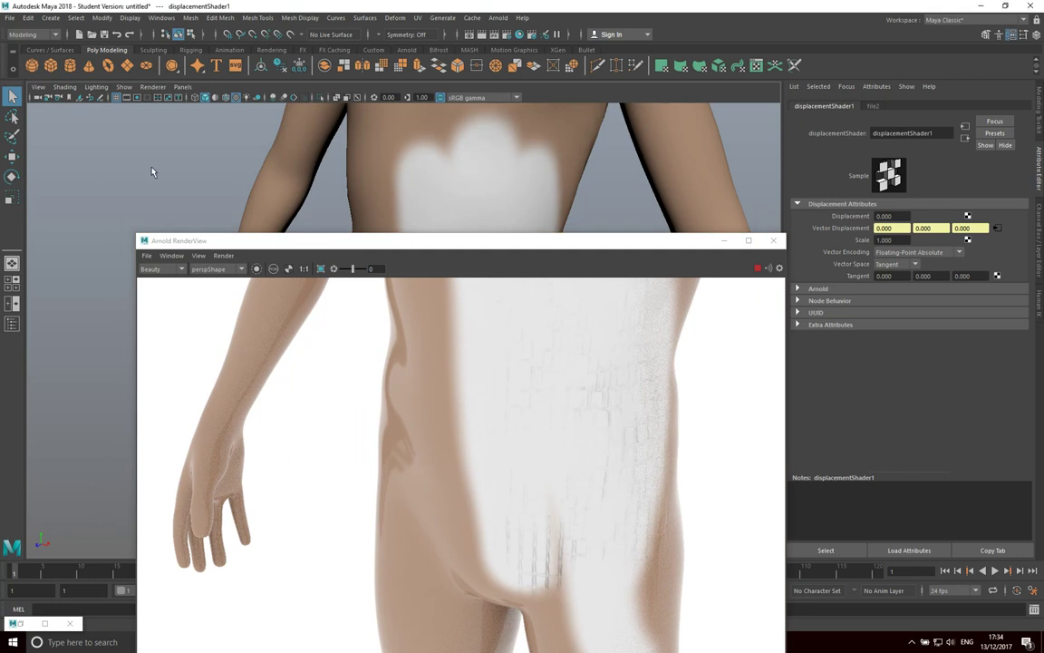
- Select aiSkyDomeLight1 in the Outliner and lower its Exposure slightly below zero to darken the overexposed render
left_click(162, 17)
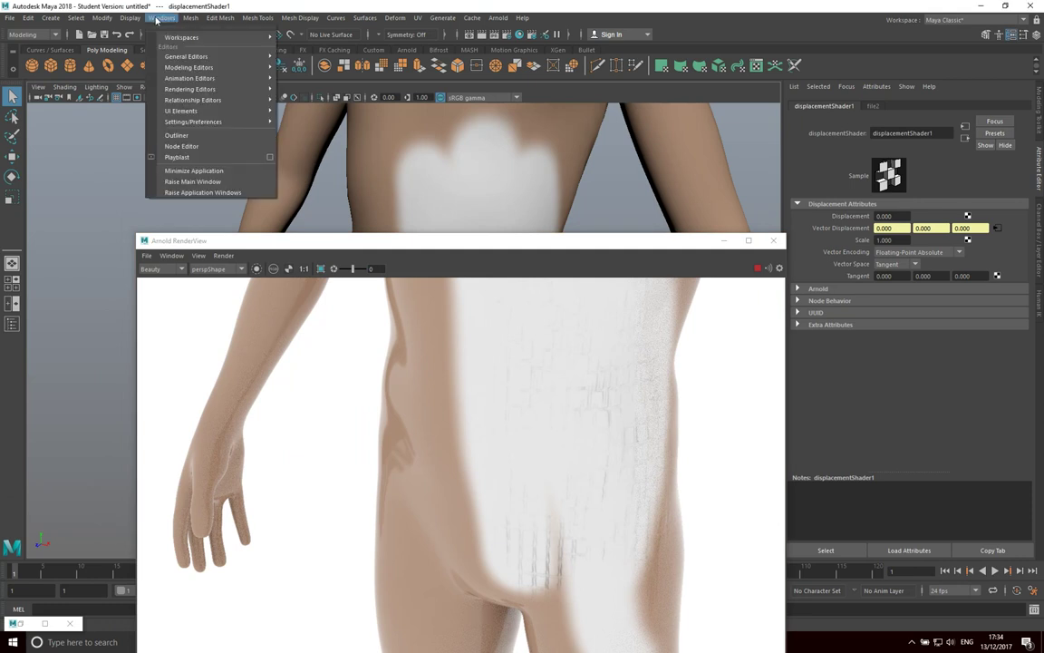
left_click(178, 135)
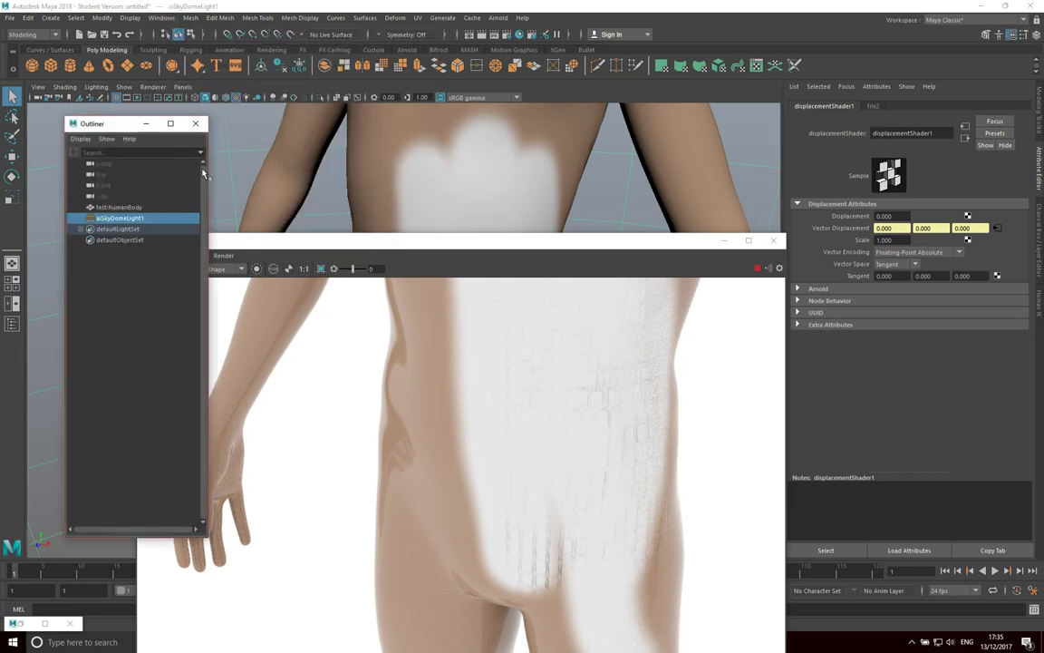
left_click(118, 218)
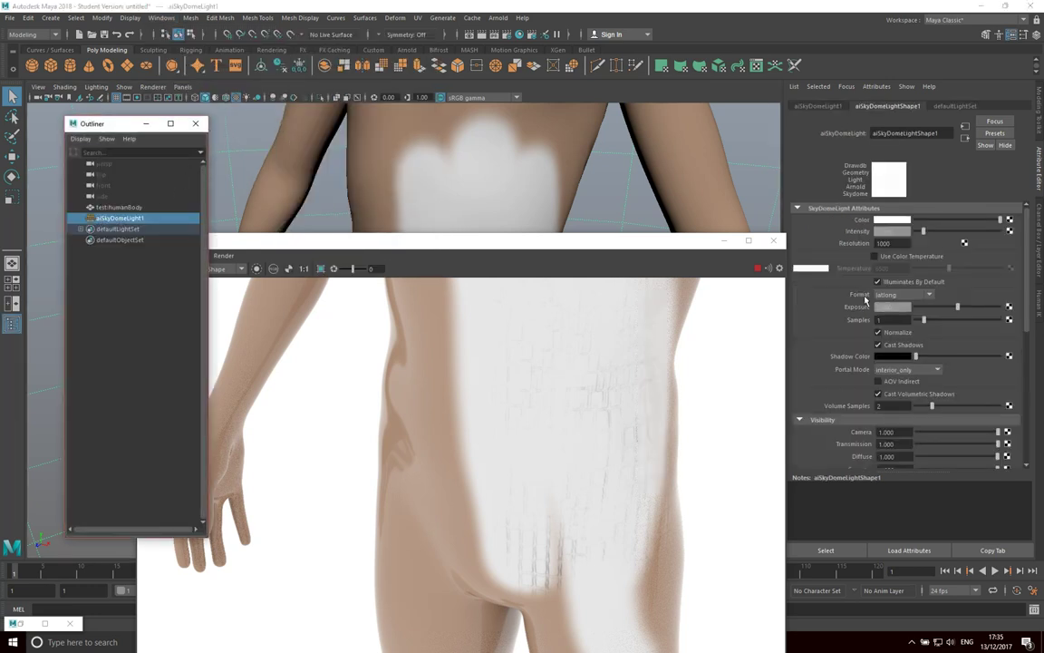
left_click_drag(957, 309, 932, 309)
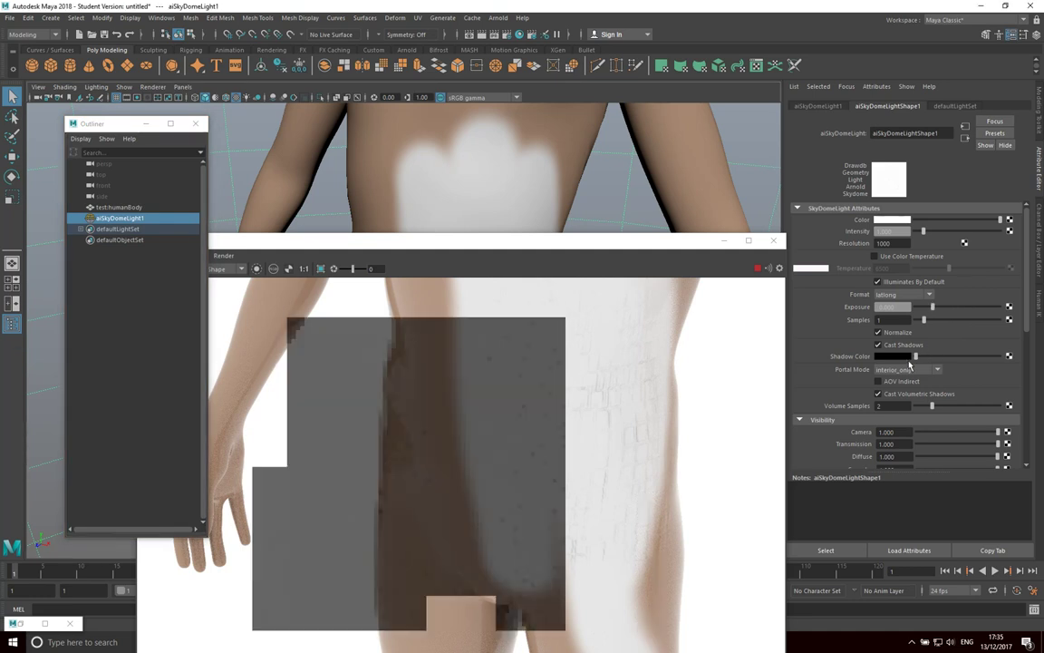
left_click_drag(934, 310, 953, 310)
left_click(953, 310)
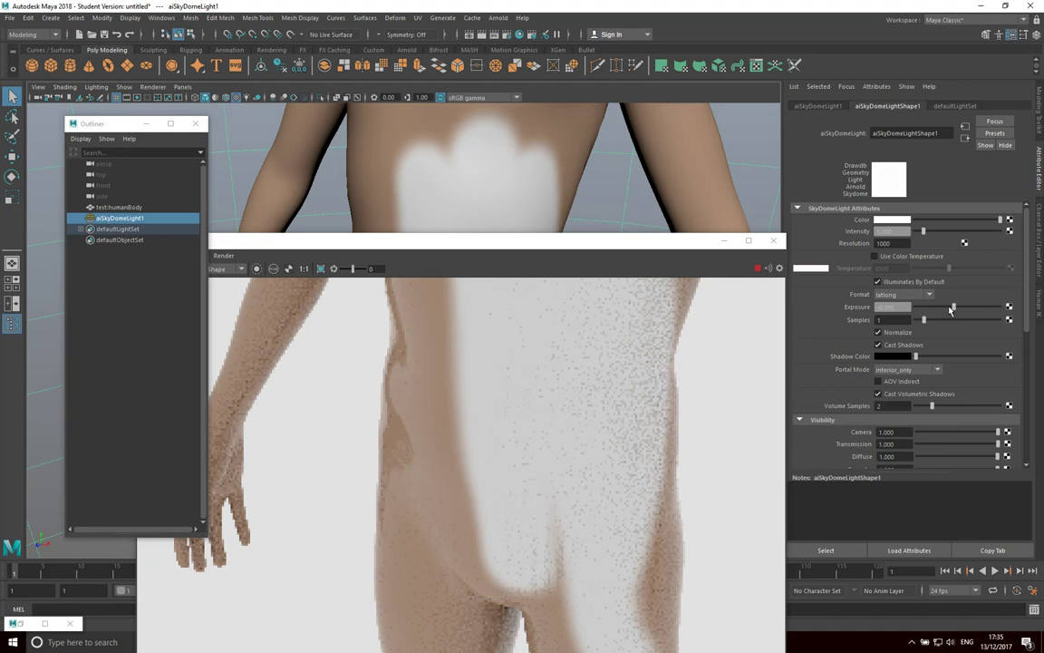
left_click(949, 310)
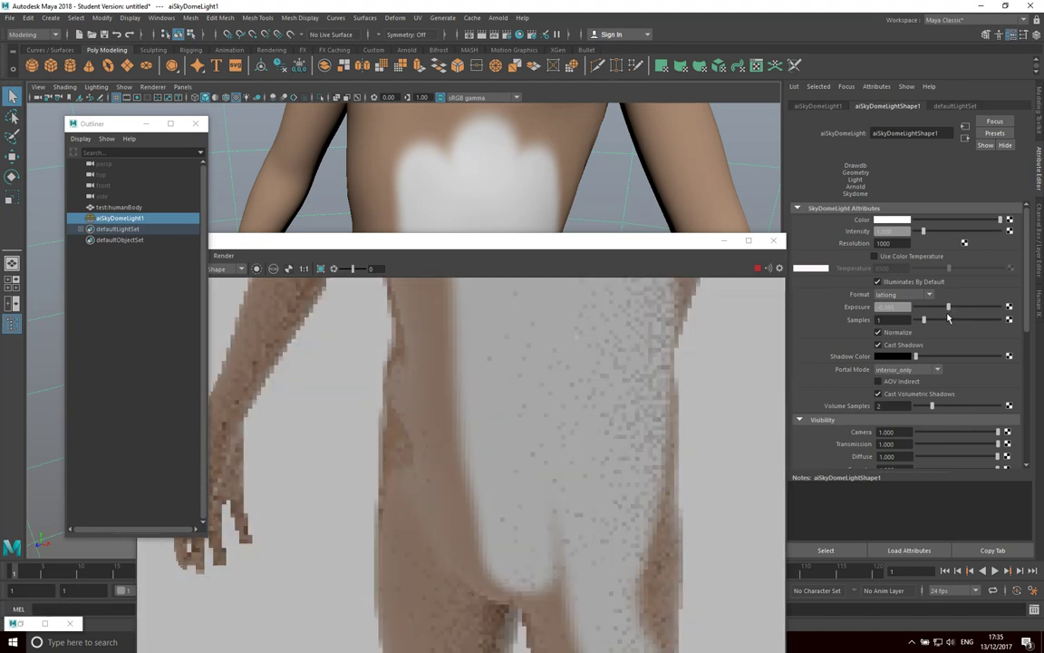